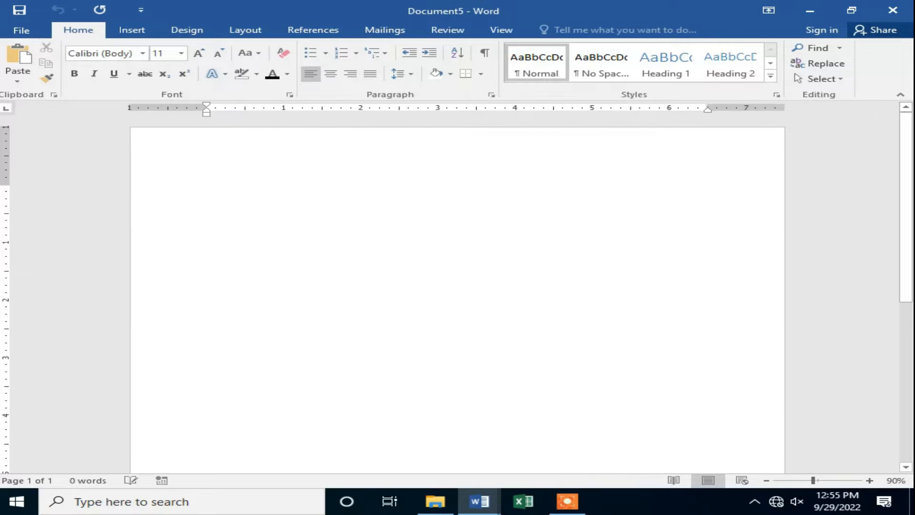
- Enter the title "PAK DIPLOMA COACHING SYSYTEM" and format it as 28 pt bold italic
text(PAK DIPLOMA COACHING SYSYTEM)
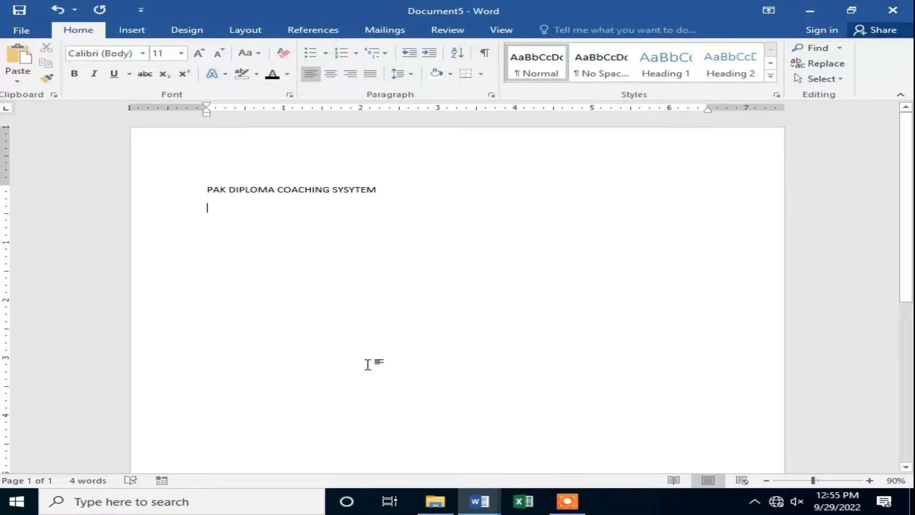
drag(203, 189, 393, 186)
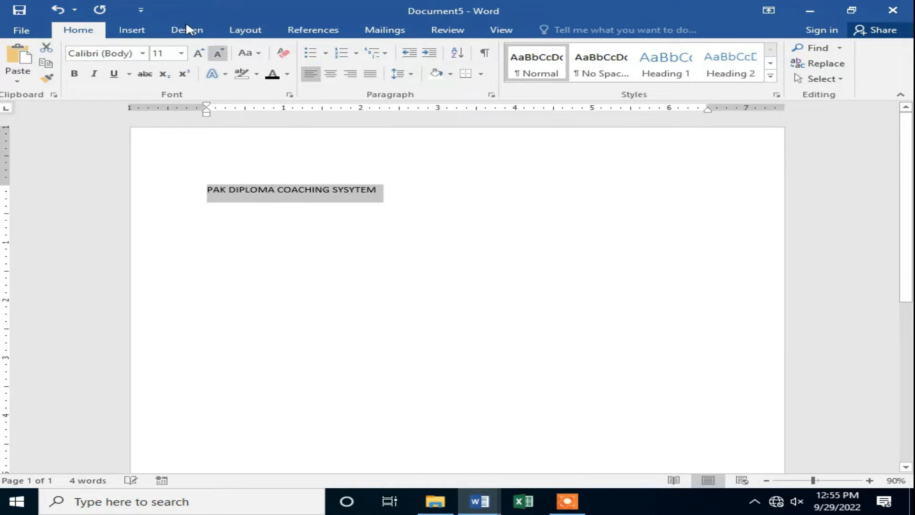
click(197, 53)
click(197, 53)
click(198, 53)
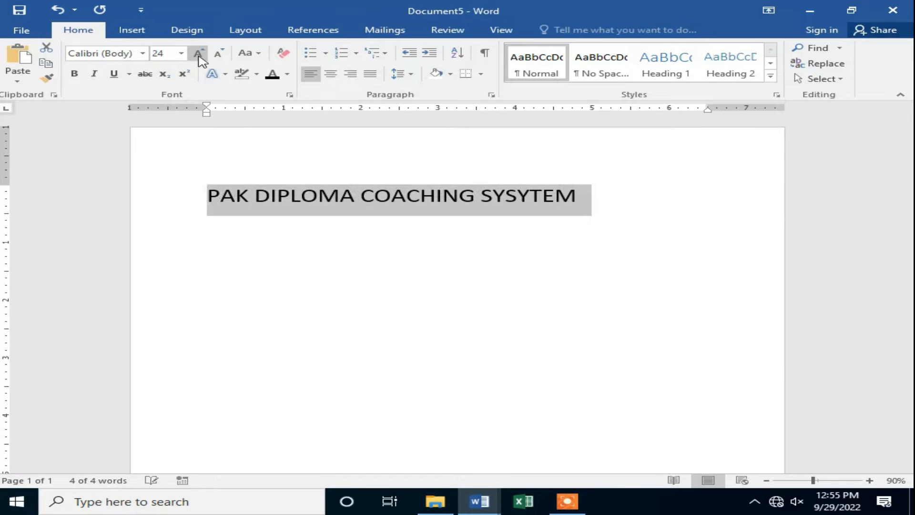
click(198, 53)
click(198, 53)
click(74, 73)
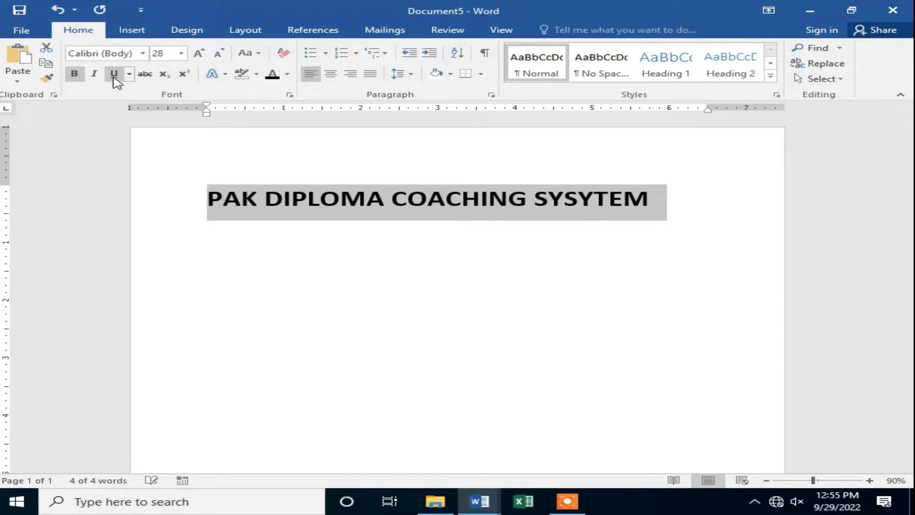
click(94, 74)
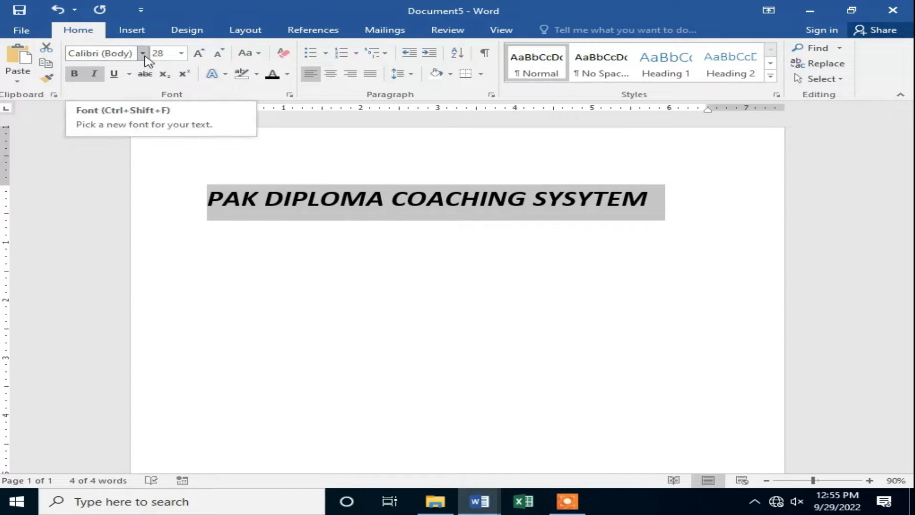
- Start a new line below the title with bold and italic turned off
click(679, 213)
key(Return)
click(73, 75)
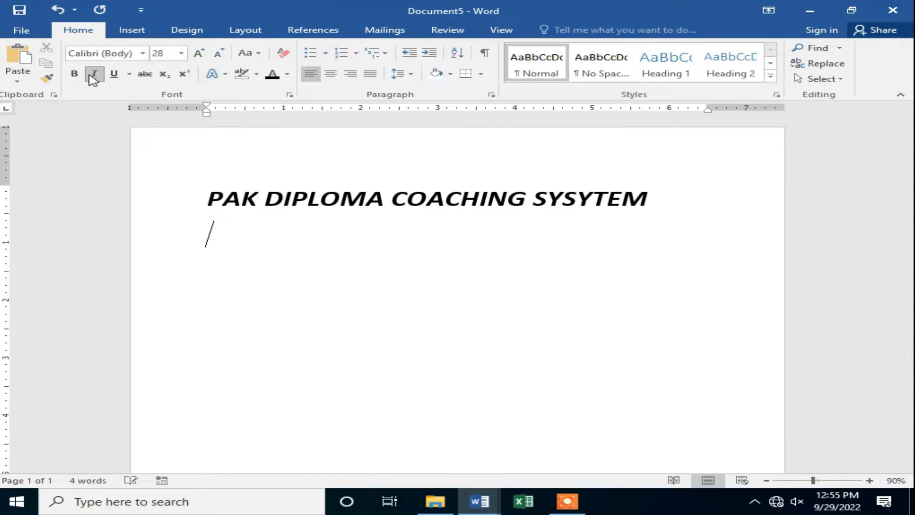
click(93, 76)
- Insert a table with 5 columns and 6 rows below the title
click(168, 31)
click(132, 32)
click(56, 76)
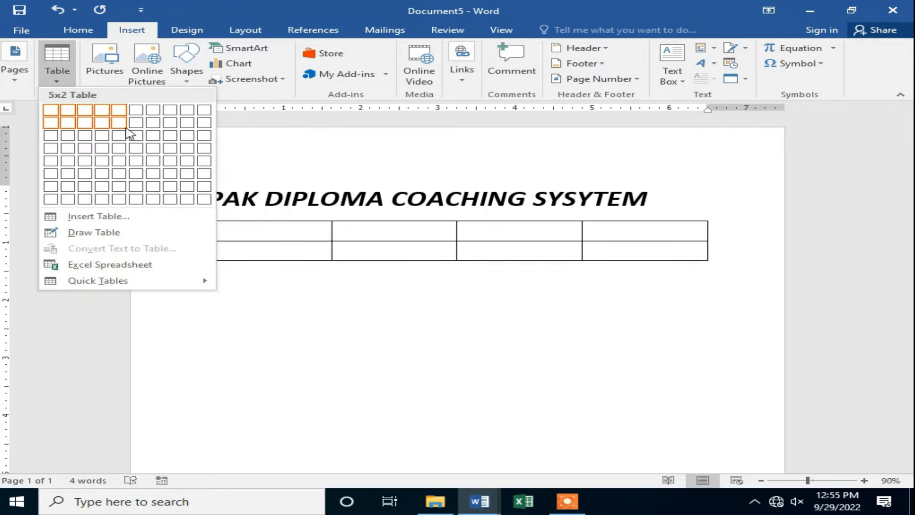
click(118, 185)
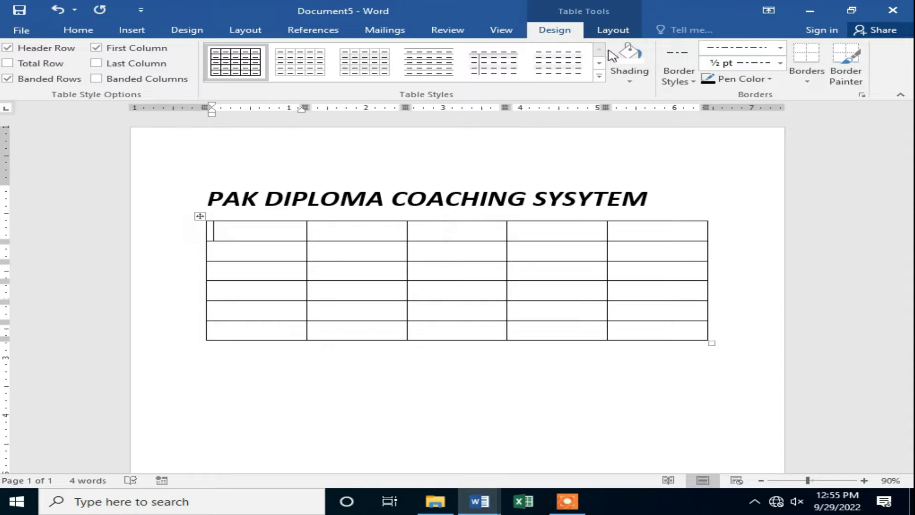
- Delete the first column of the table
click(613, 32)
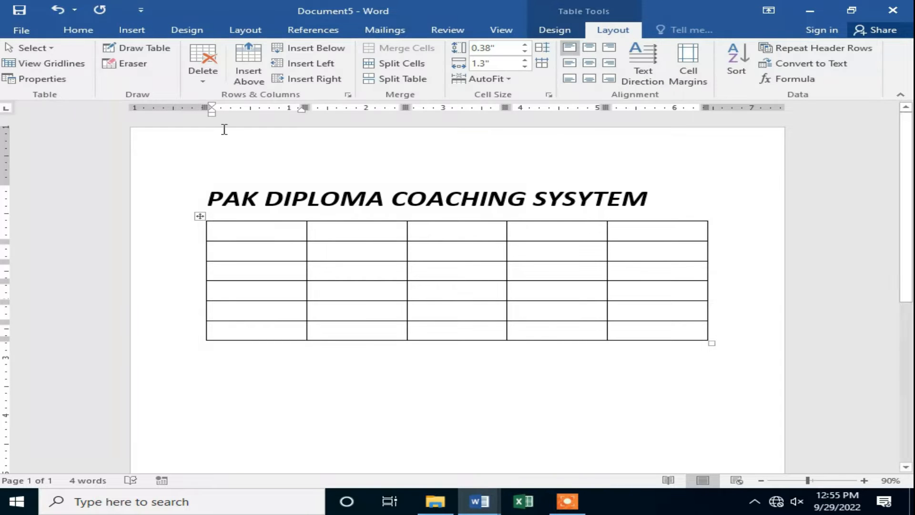
click(210, 76)
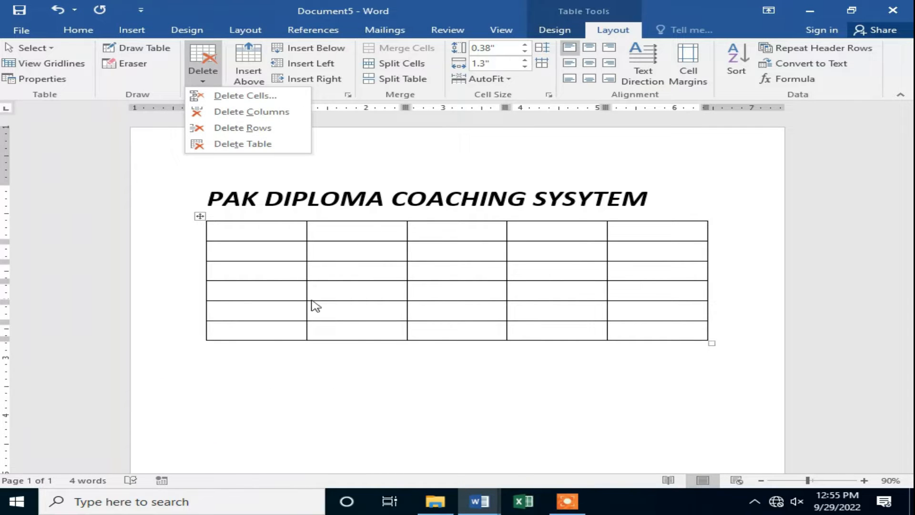
click(253, 112)
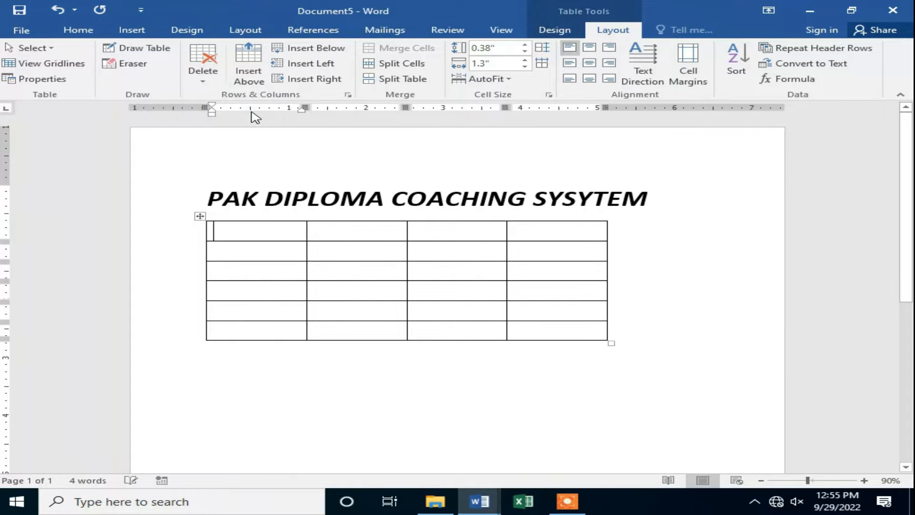
- Delete the table's first row, followed by the entire table
drag(681, 236, 649, 308)
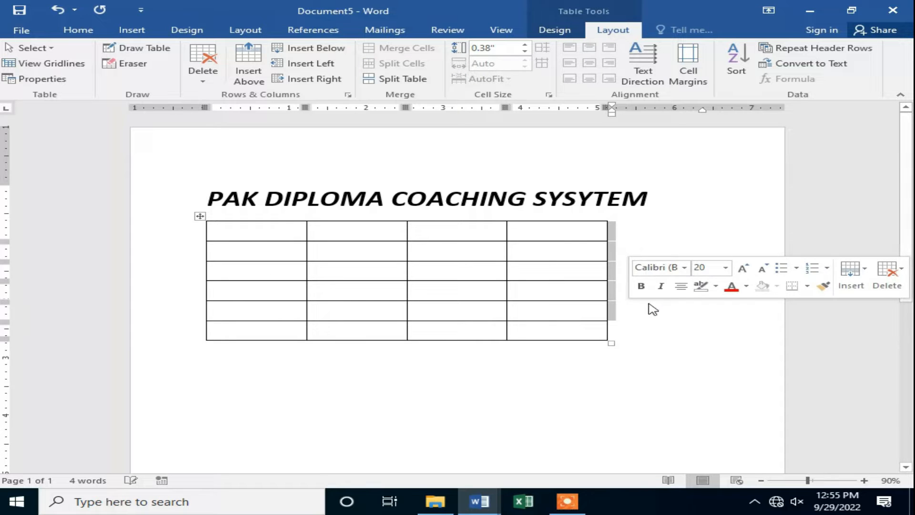
click(247, 231)
click(204, 77)
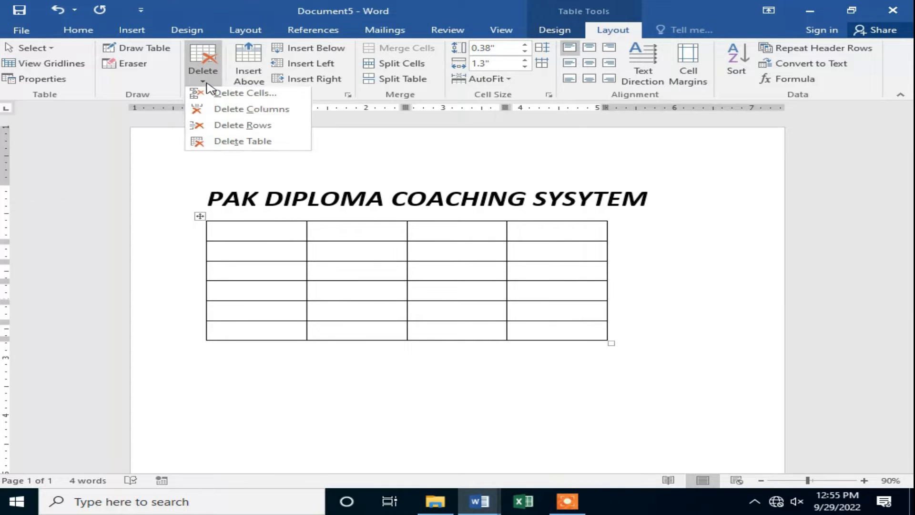
click(262, 130)
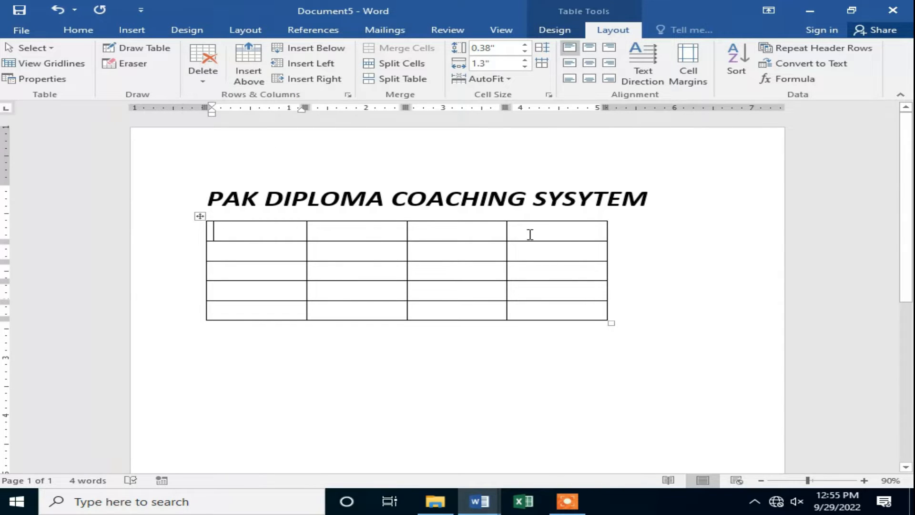
click(203, 82)
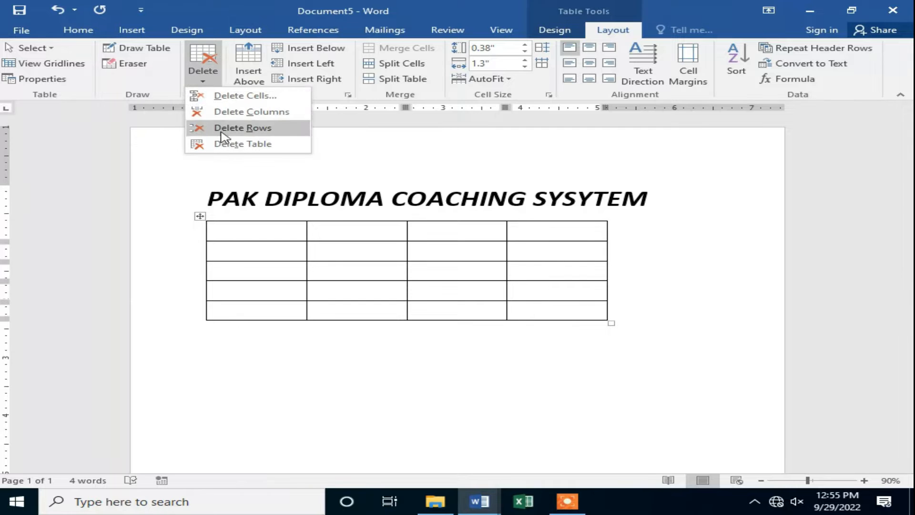
click(243, 144)
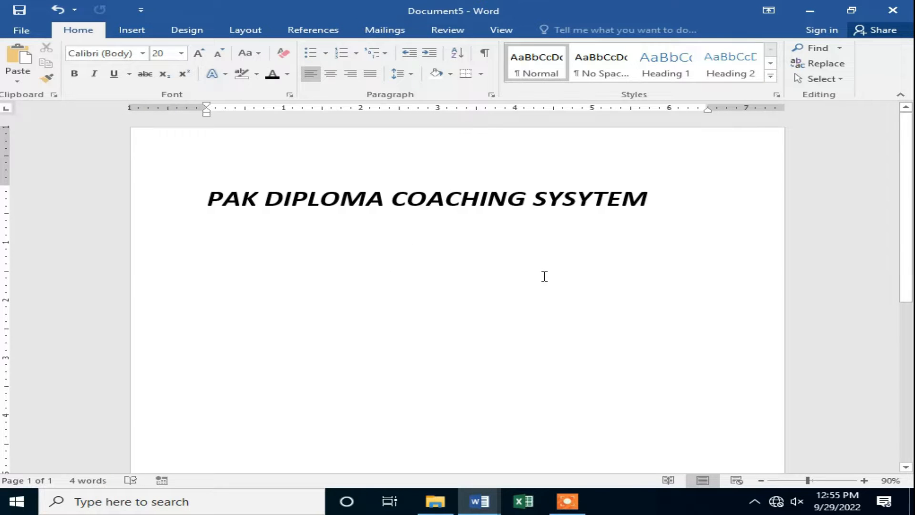
- Insert a new table with 7 columns and 6 rows below the title
click(132, 30)
click(56, 78)
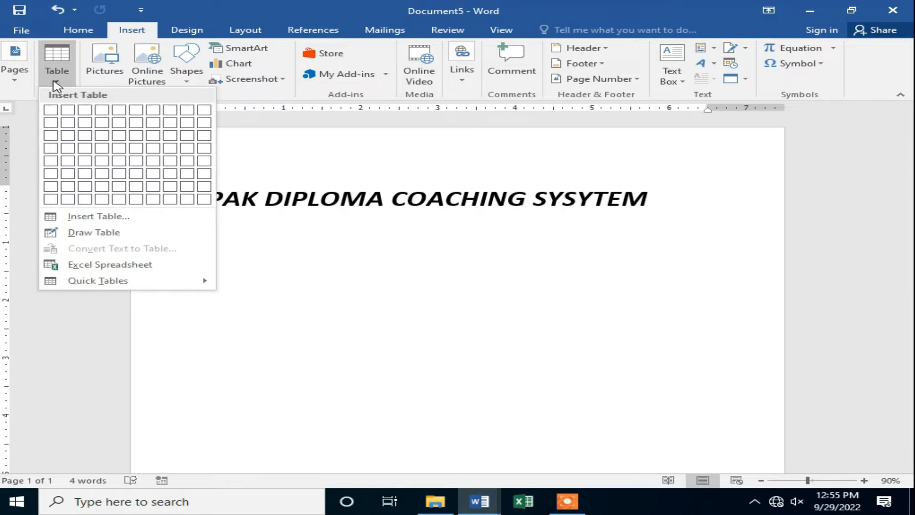
click(153, 174)
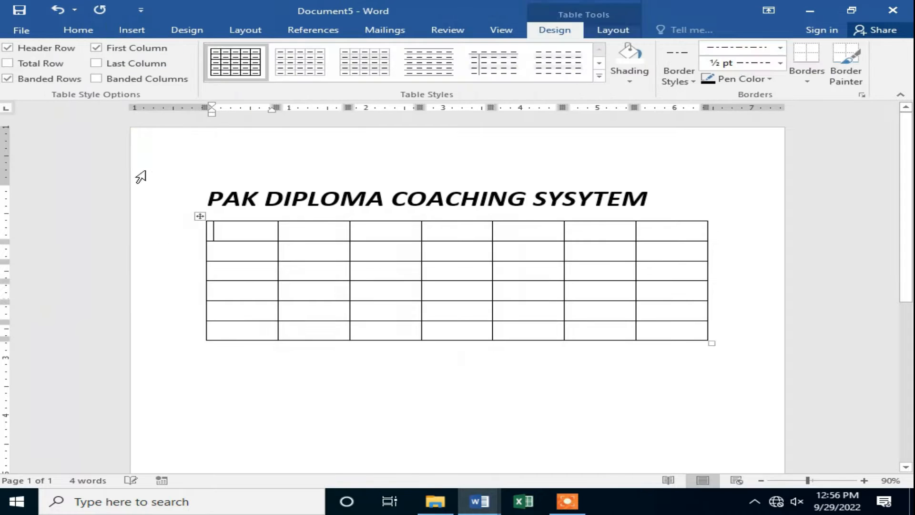
- Insert one row above the table's first row and another directly below the inserted row
click(612, 30)
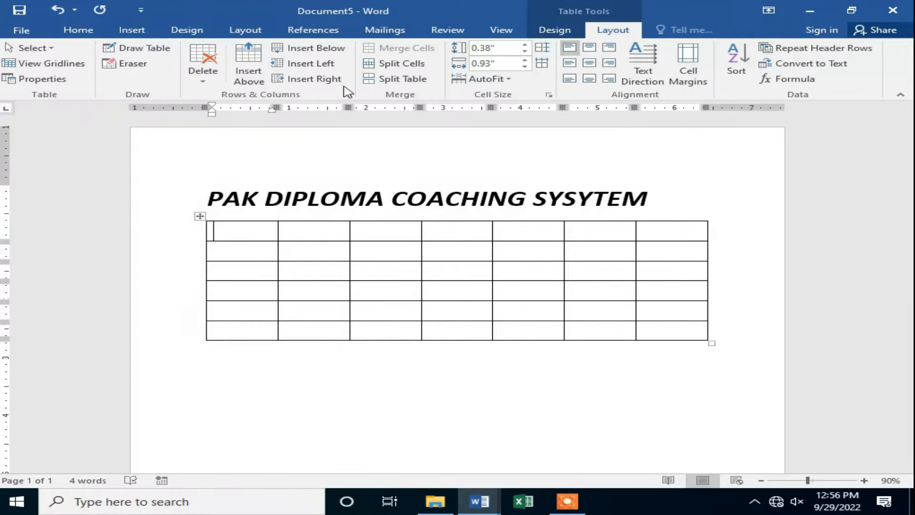
click(256, 76)
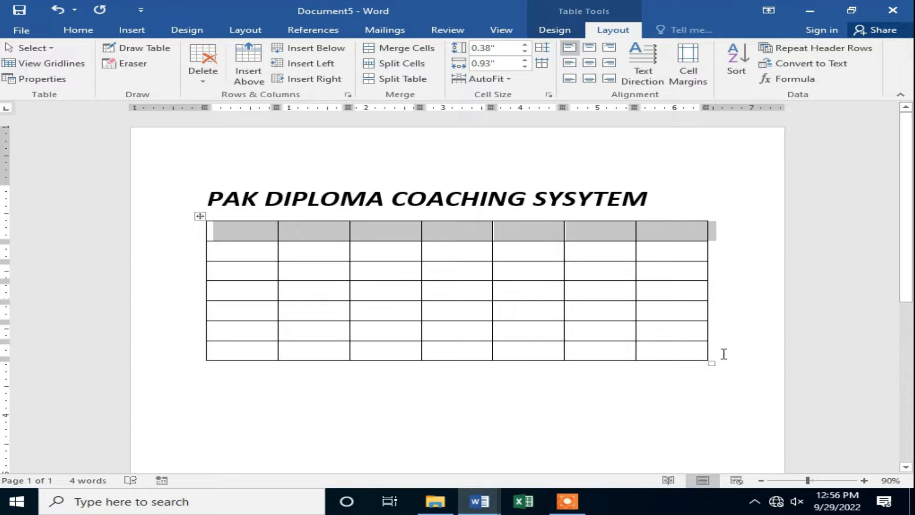
click(309, 48)
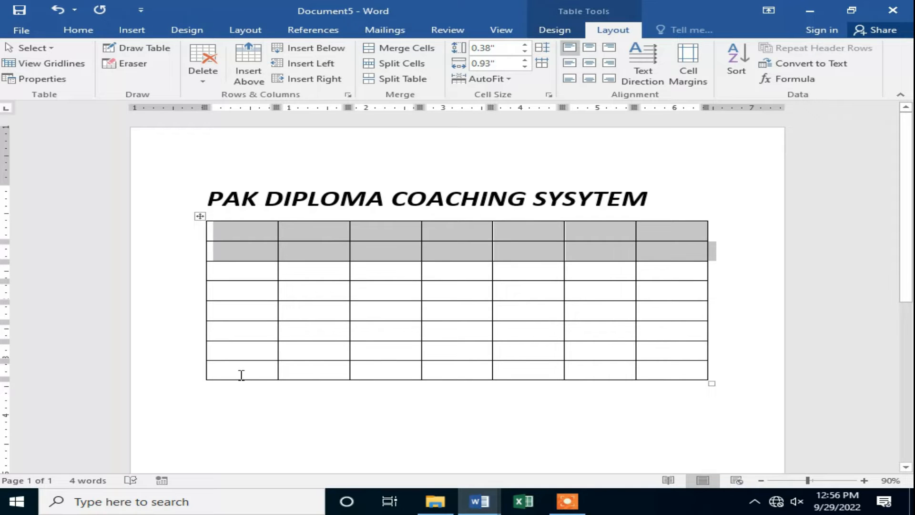
- Insert seven columns before the table's first column and one more column to the right of the ninth
click(303, 63)
click(307, 80)
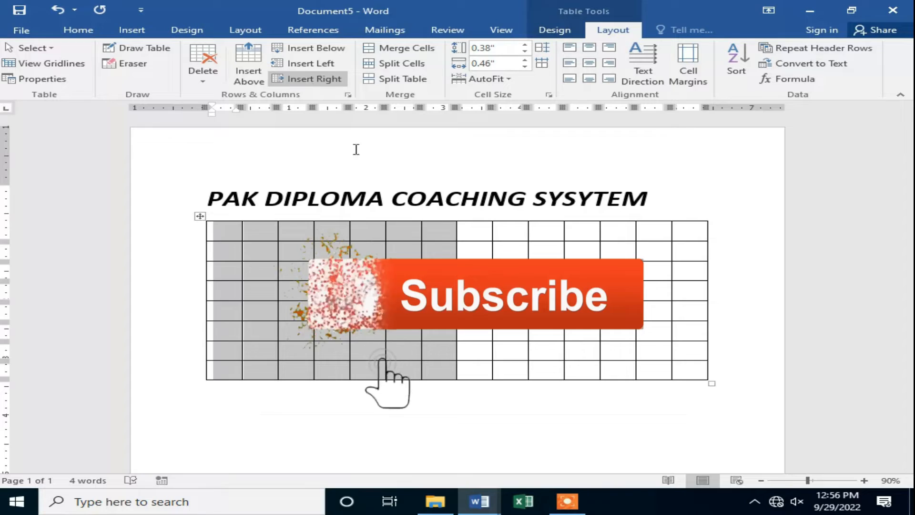
click(313, 79)
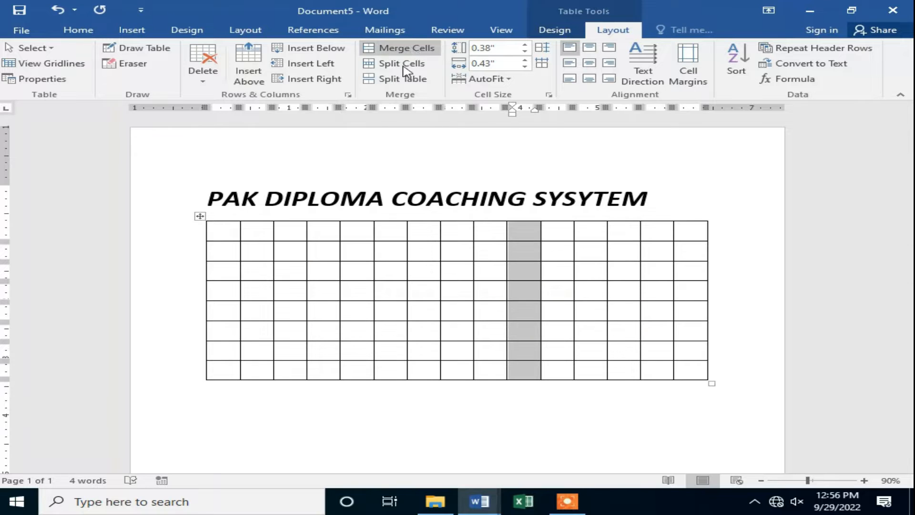
- Merge the first three cells of the table's top row
drag(227, 230, 293, 232)
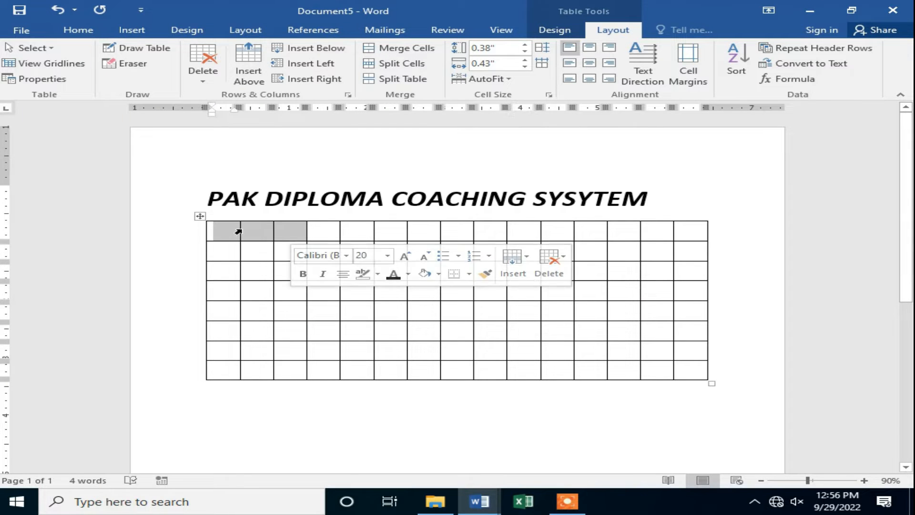
click(376, 48)
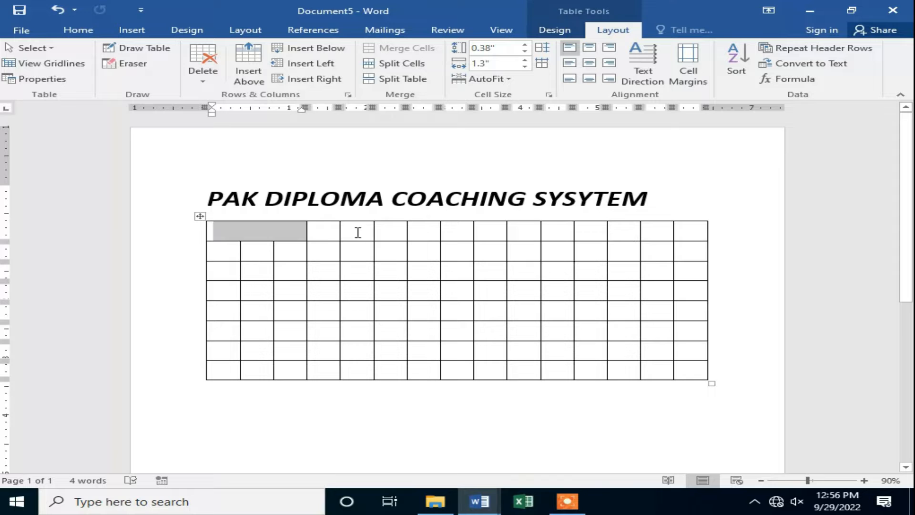
- Split the two top-row cells beside the merged cell into 2 columns and 1 row, merging them before the split
drag(336, 230, 367, 231)
key(ctrl+z)
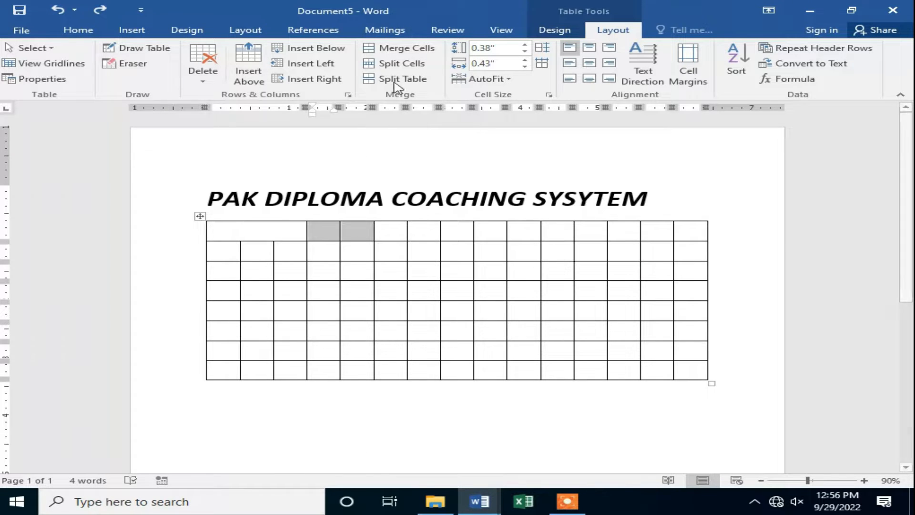
click(390, 64)
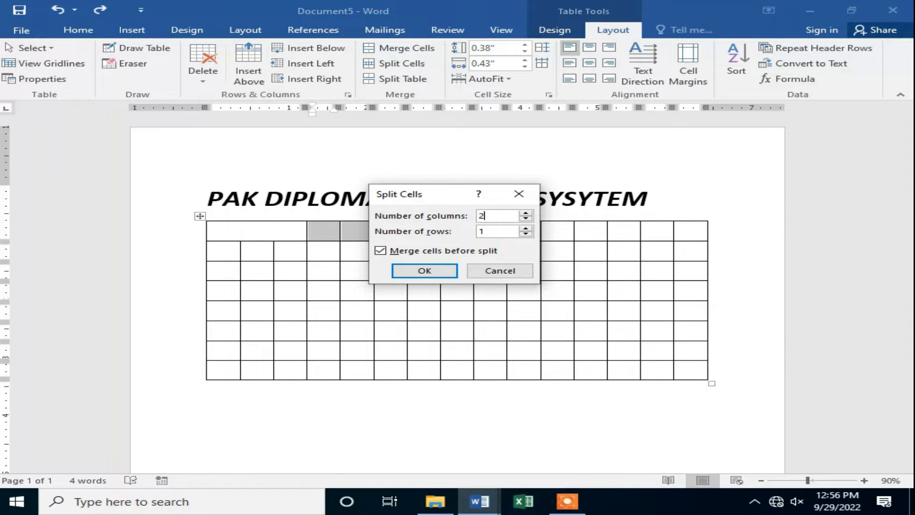
click(429, 272)
- Select the four top-row cells starting at the second one after the merged cell and set their height to 1.1"
drag(340, 230, 372, 232)
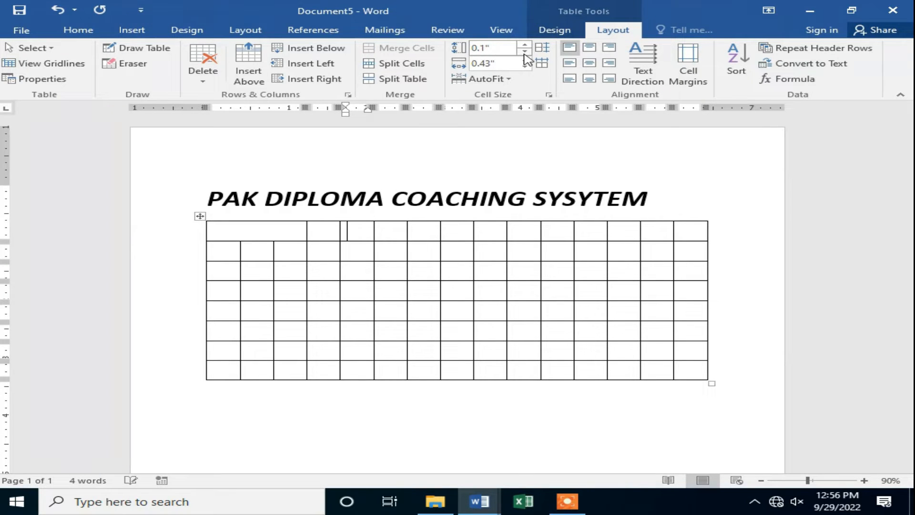
drag(361, 231, 465, 230)
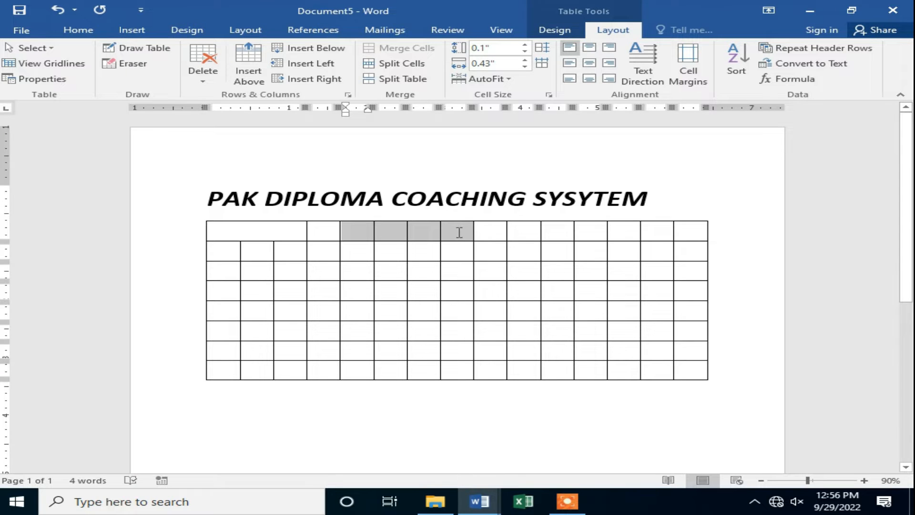
click(526, 47)
click(526, 46)
click(526, 47)
click(526, 46)
click(526, 46)
click(527, 46)
click(526, 47)
click(526, 47)
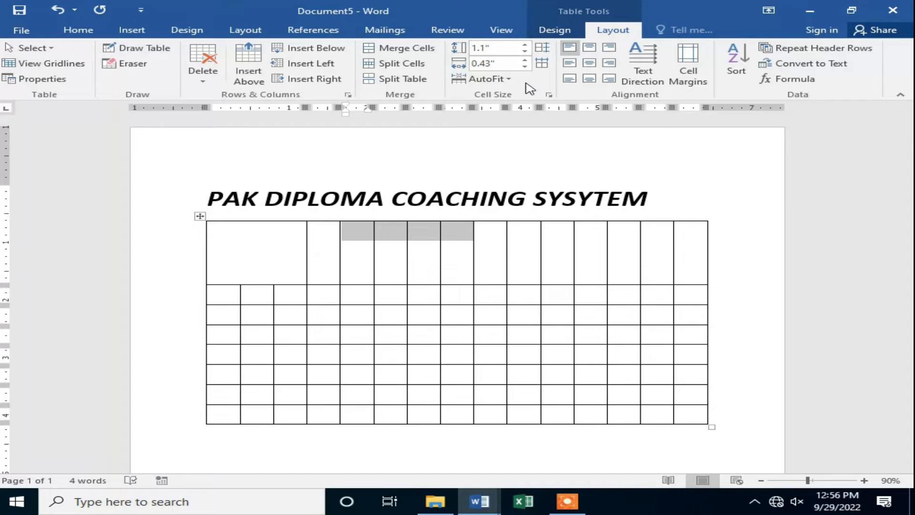
- Try different widths for the four selected top-row cells, ending at 0.5"
click(524, 66)
click(525, 67)
click(525, 67)
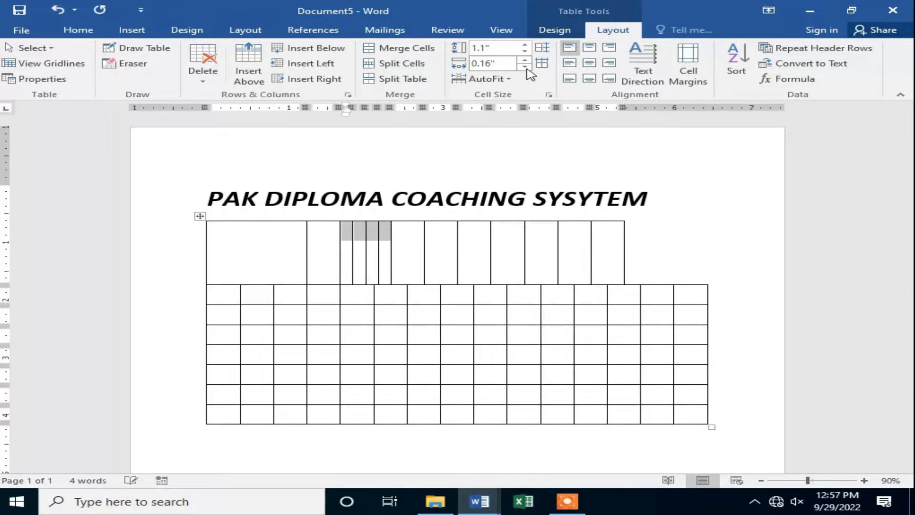
click(525, 59)
click(525, 60)
click(525, 59)
click(525, 60)
click(525, 59)
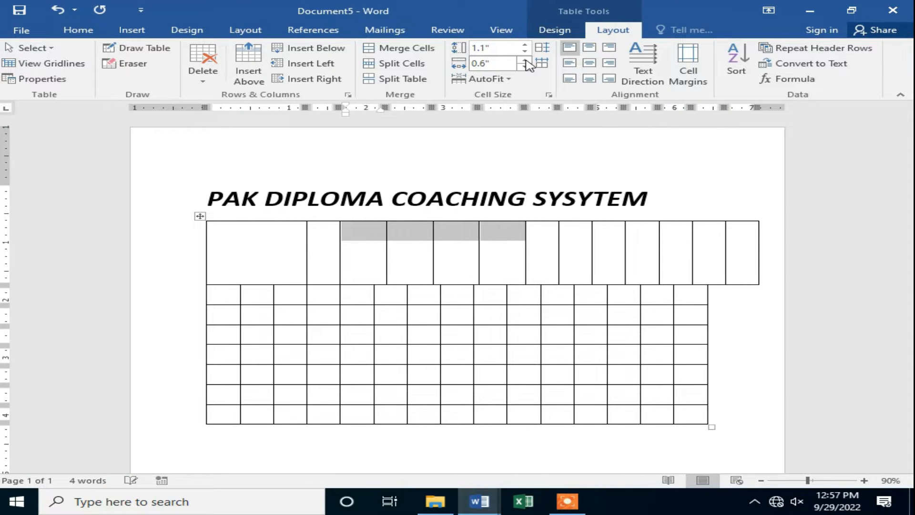
click(524, 67)
click(524, 67)
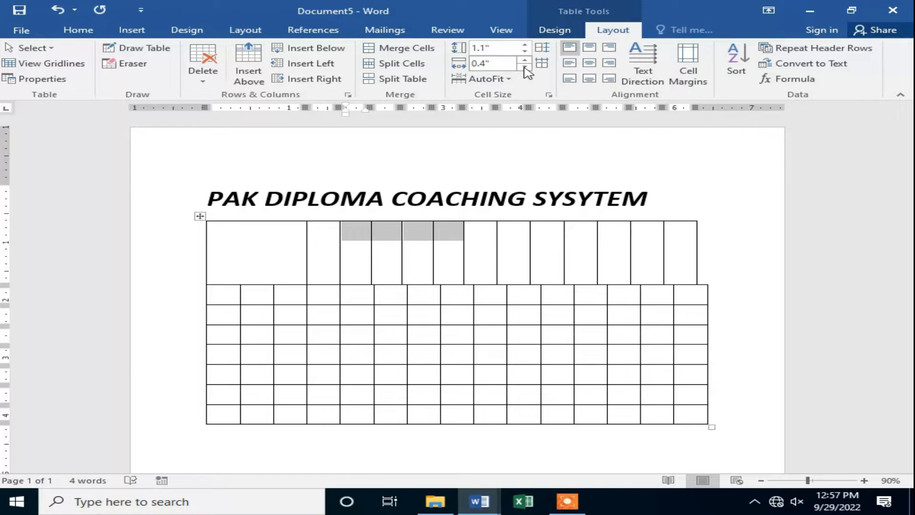
click(524, 60)
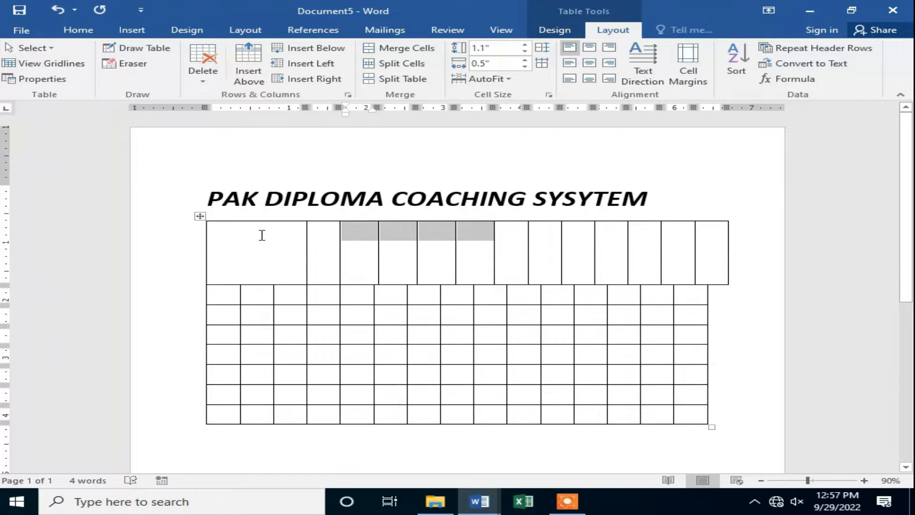
- Undo the most recent width changes on the four selected top-row cells
key(ctrl+z)
key(ctrl+z)
key(ctrl+z)
key(ctrl+z)
key(ctrl+z)
key(ctrl+z)
key(ctrl+z)
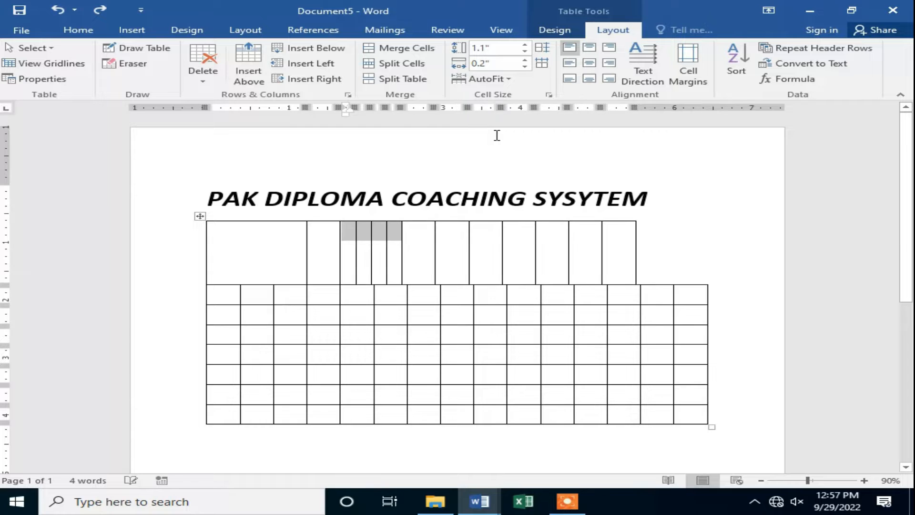
- Undo the remaining width changes and the height increases on the four selected top-row cells
key(ctrl+z)
key(ctrl+z)
key(ctrl+z)
key(ctrl+z)
key(ctrl+z)
key(ctrl+z)
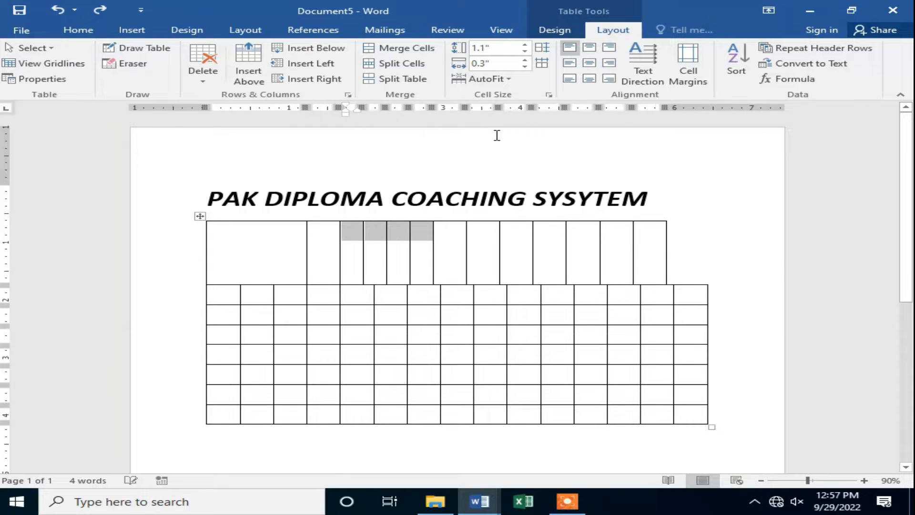
key(ctrl+z)
key(ctrl+z)
key(ctrl+z)
key(ctrl+z)
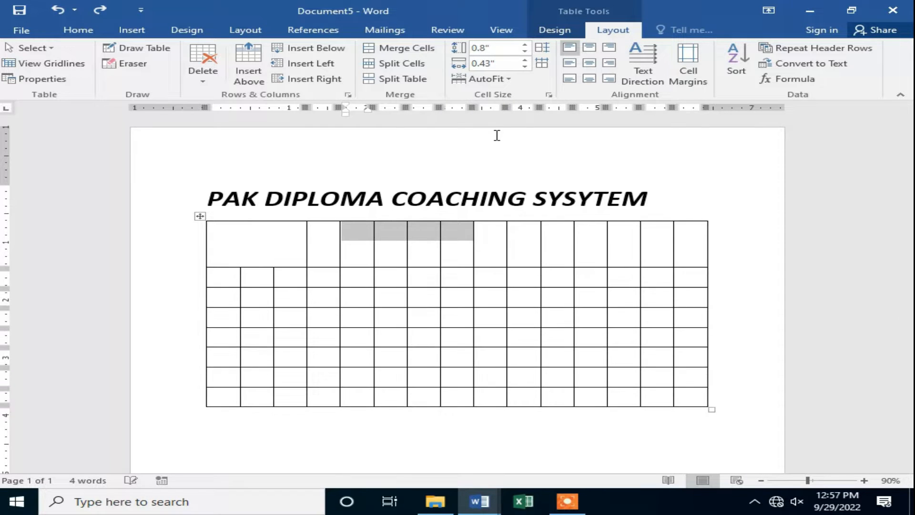
key(ctrl+z)
key(ctrl+z)
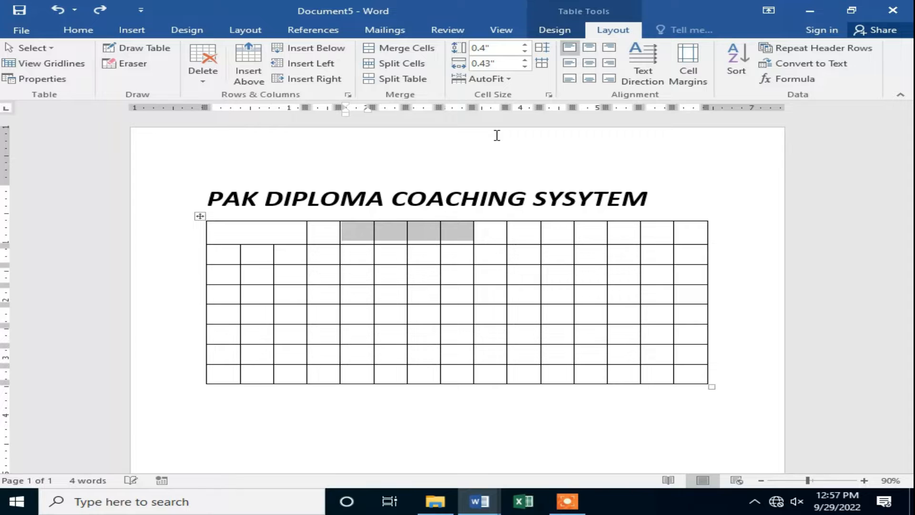
- Enter the text SR NO in the merged first cell of the table's top row
click(408, 283)
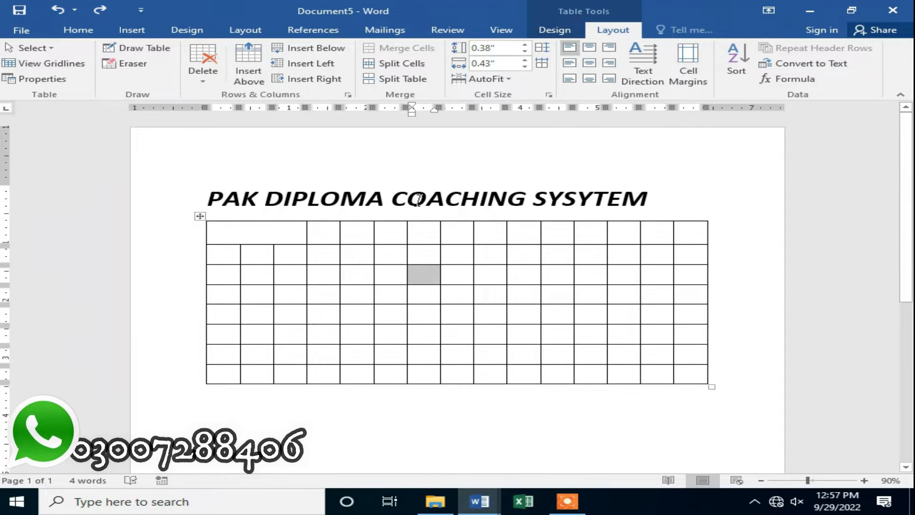
click(249, 235)
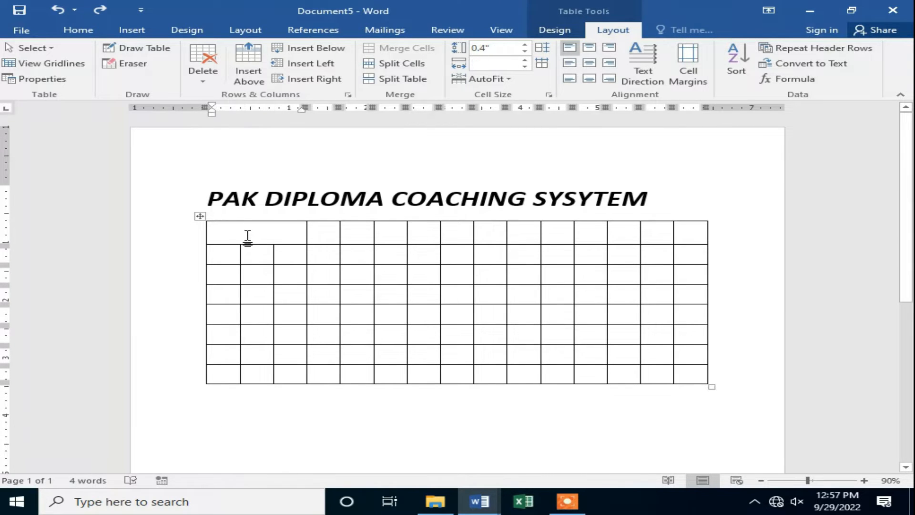
text(SR NO)
click(260, 293)
- Try different top, center and bottom alignments on the SR NO cell, ending with Align Top Center
click(260, 233)
click(589, 54)
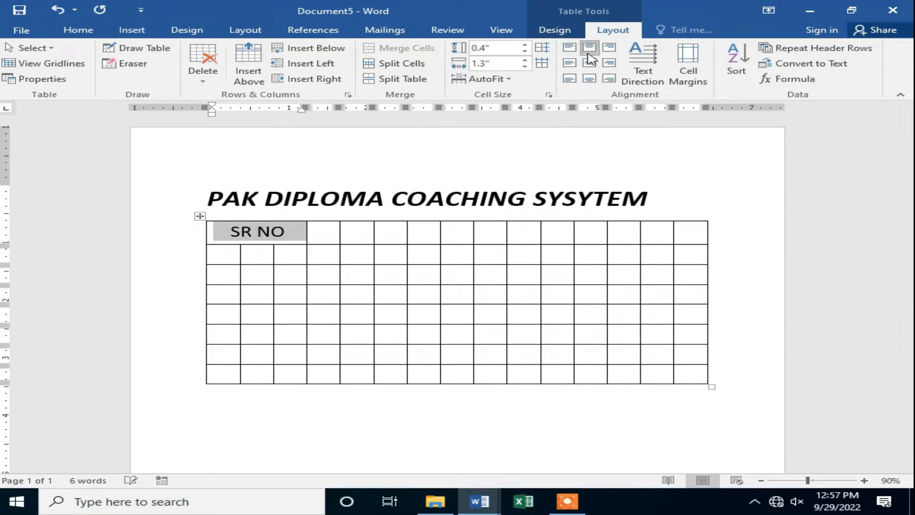
click(614, 50)
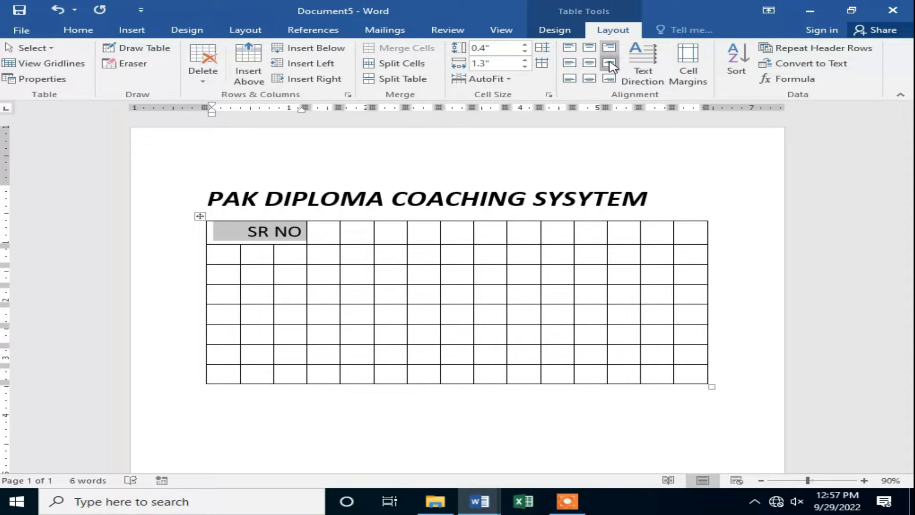
click(612, 67)
click(570, 66)
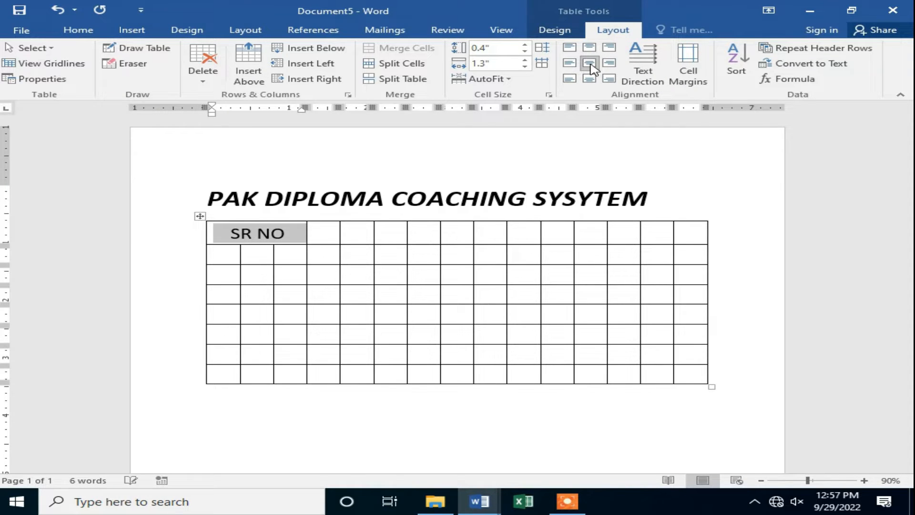
click(570, 81)
click(589, 79)
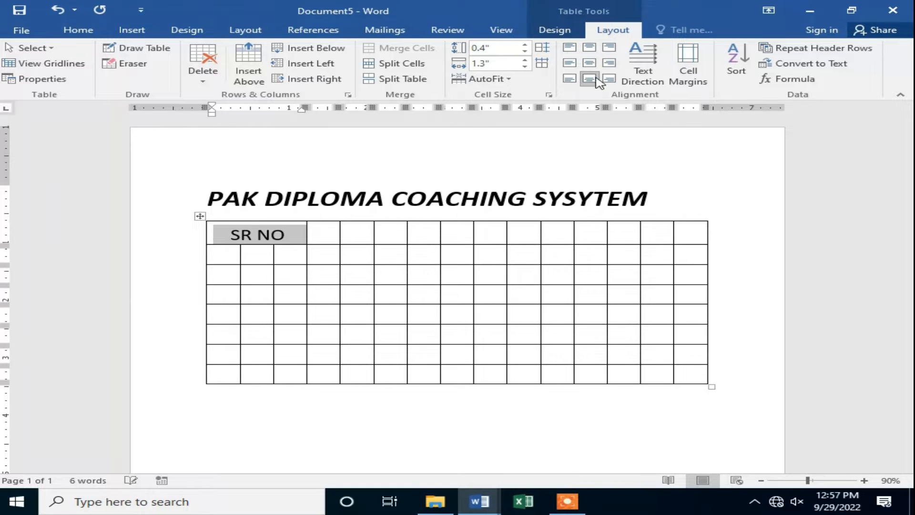
click(609, 79)
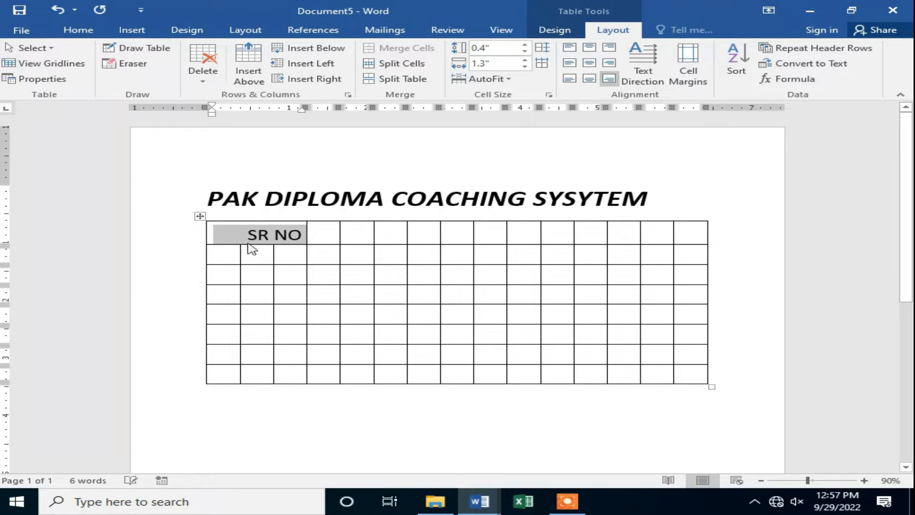
click(590, 48)
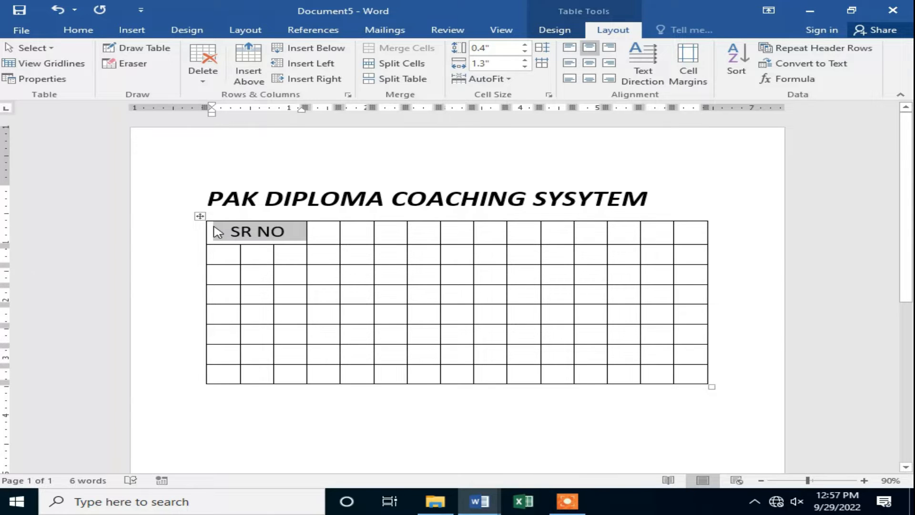
- Merge the three second-row cells beneath SR NO, and merge the resulting cell with the SR NO cell above
click(237, 240)
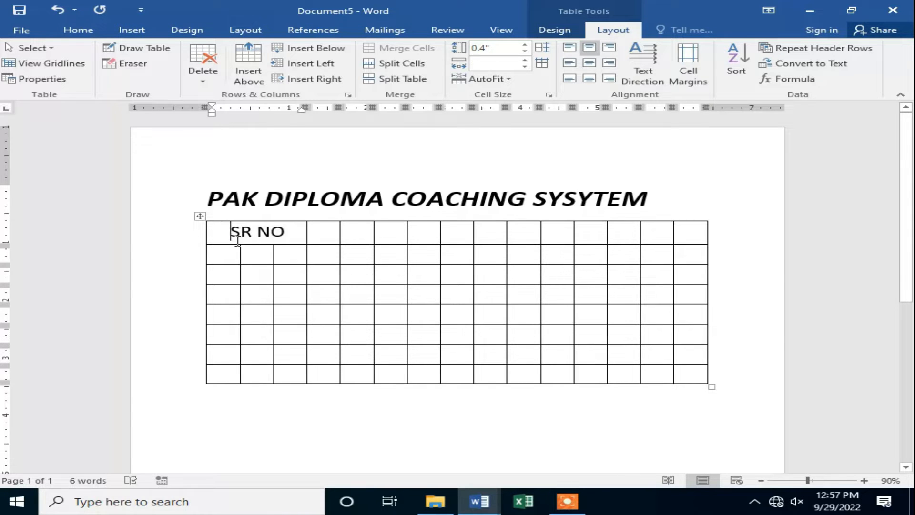
mouse_move(237, 237)
mouse_down()
mouse_move(286, 262)
mouse_move(259, 265)
mouse_move(241, 250)
mouse_move(292, 250)
mouse_move(295, 260)
mouse_up()
click(218, 231)
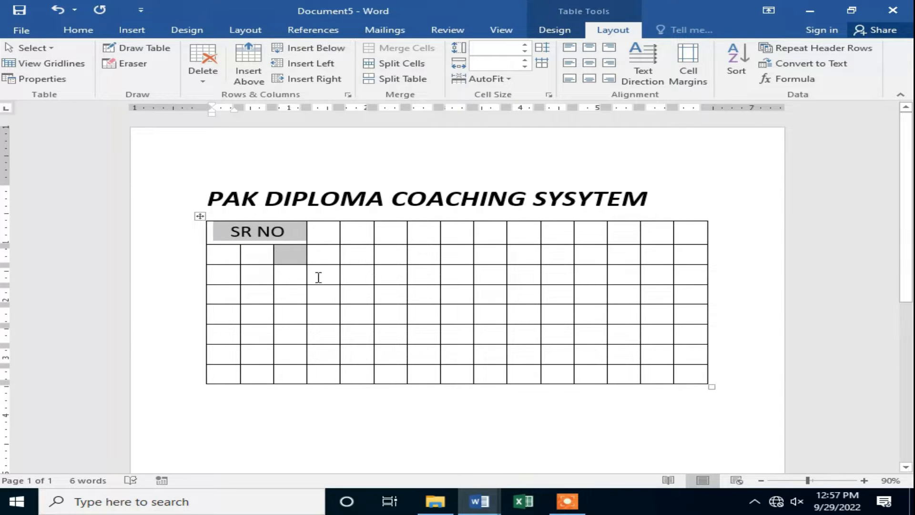
click(295, 256)
drag(237, 249, 293, 253)
click(405, 47)
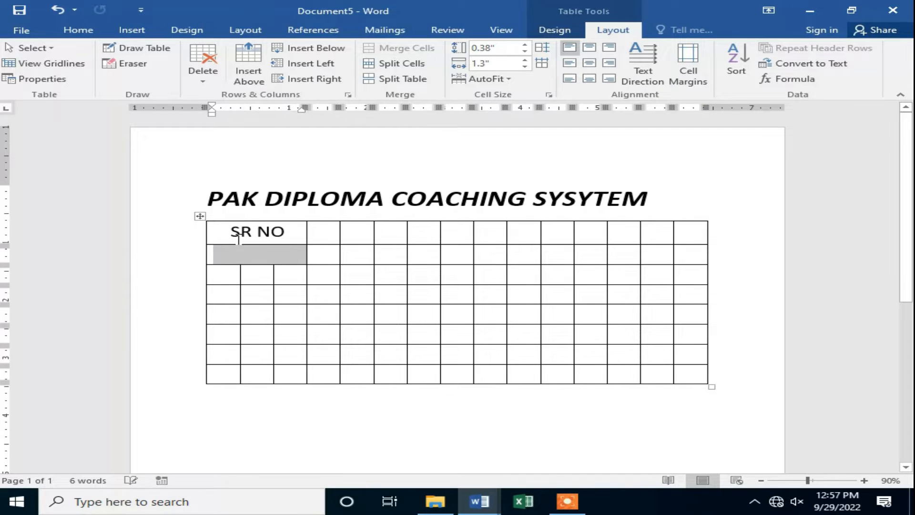
drag(230, 226, 247, 257)
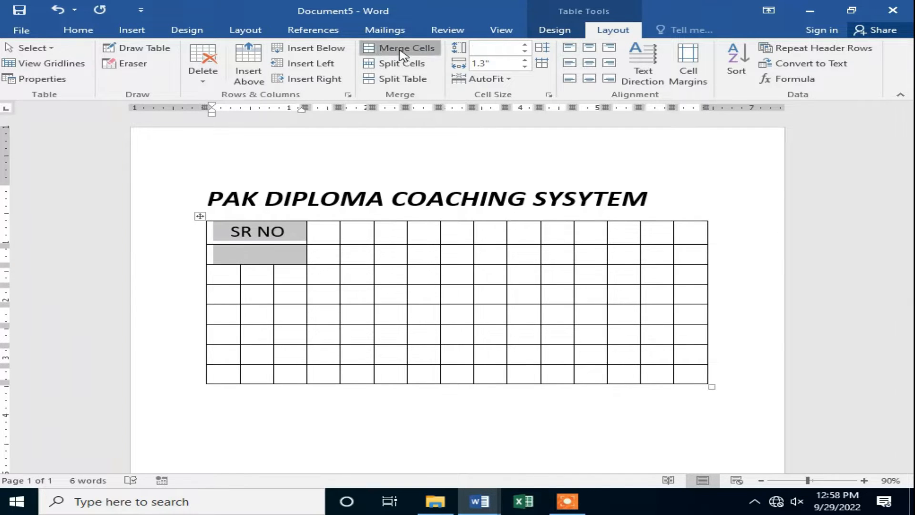
click(402, 49)
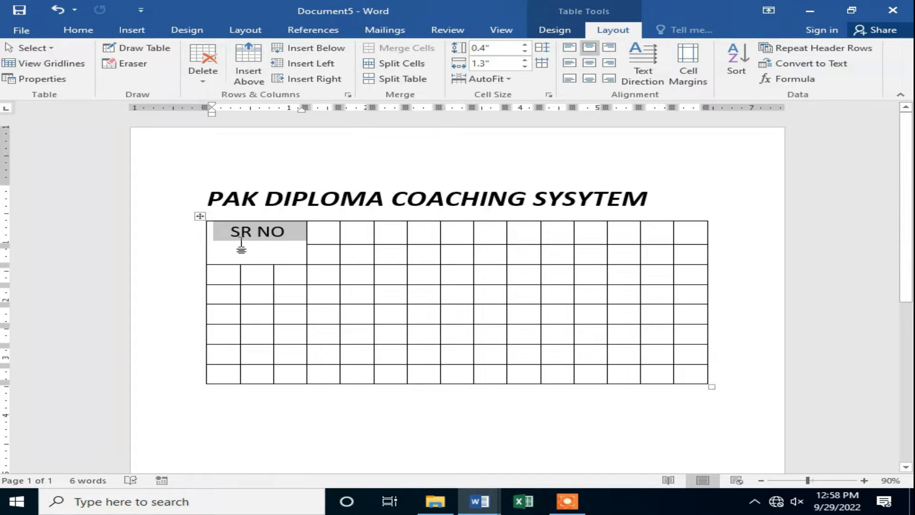
- Cycle the SR NO cell through the text directions, ending with the text reading from bottom to top
click(654, 55)
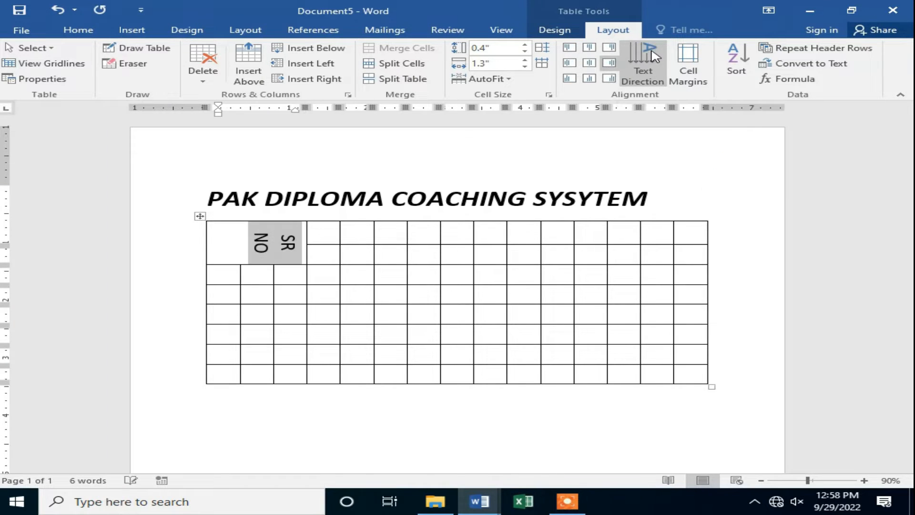
click(634, 57)
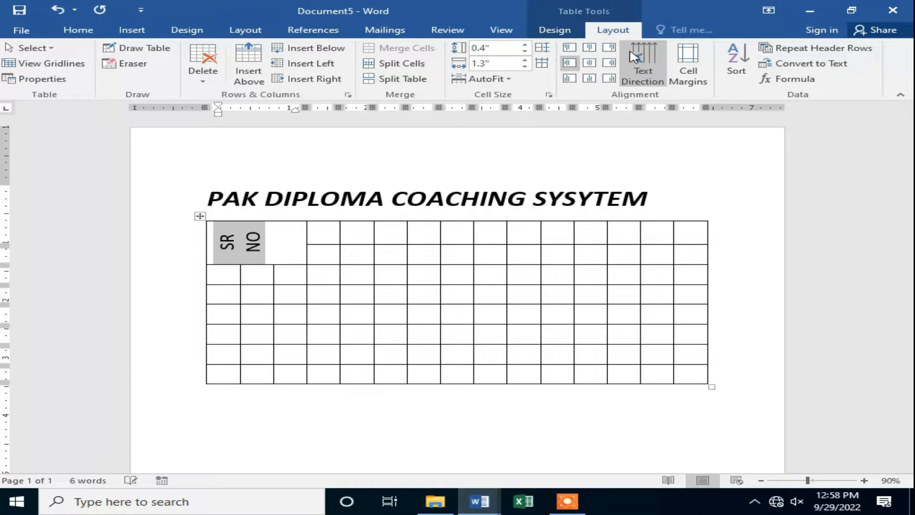
click(643, 48)
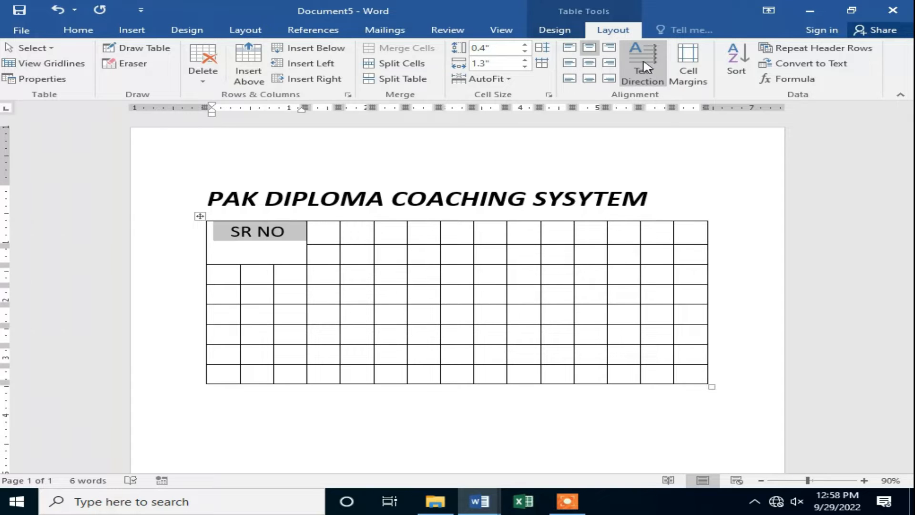
click(644, 67)
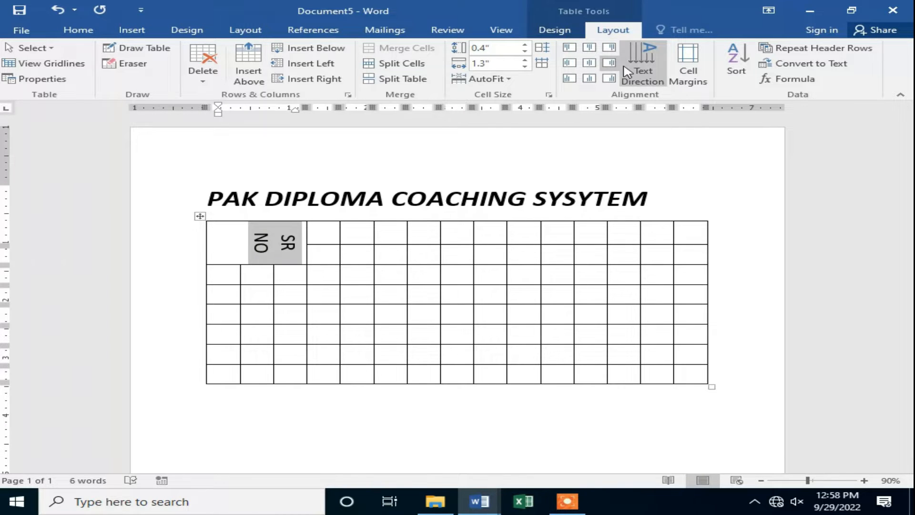
click(634, 56)
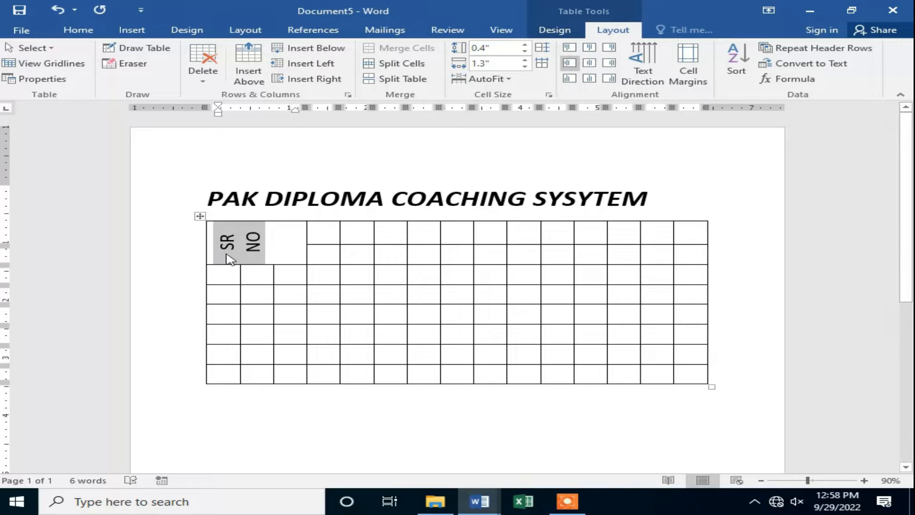
- Increase the second row's height to 0.79" and cycle the text direction of its empty cell beside SR NO, ending rotated to read downward
click(321, 262)
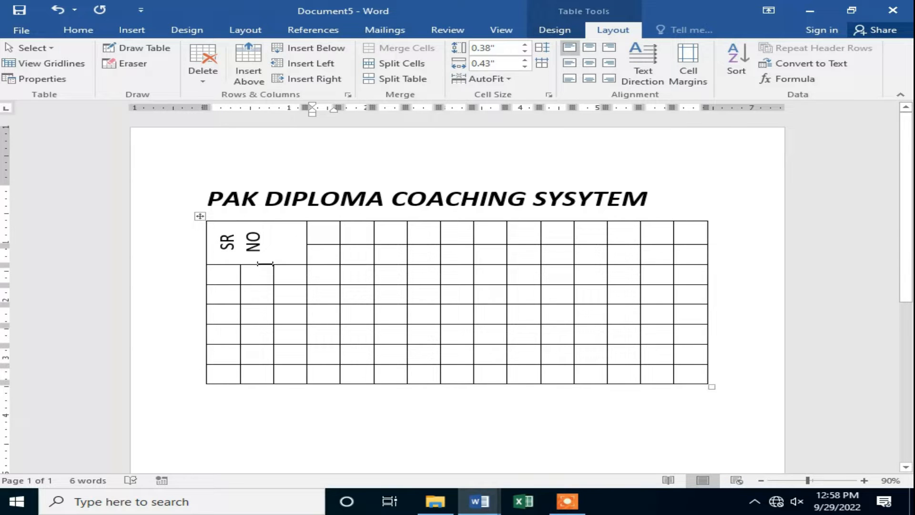
click(645, 69)
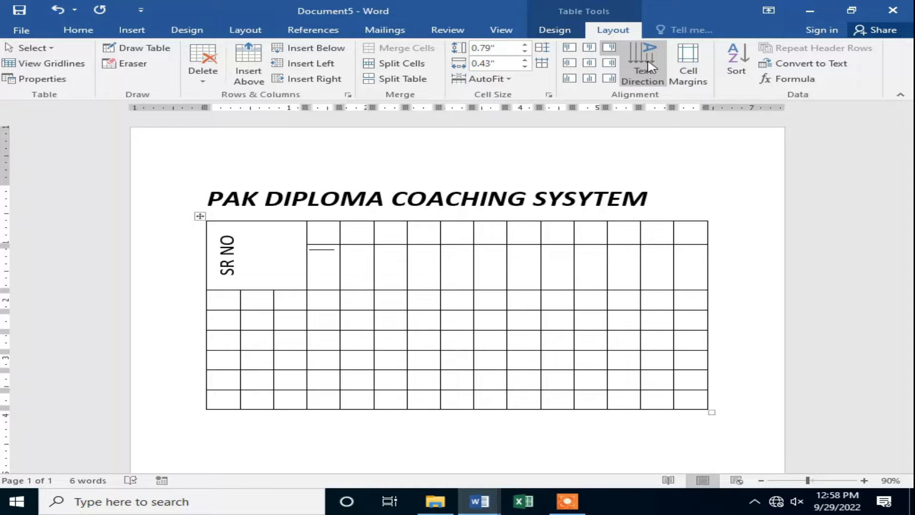
click(645, 42)
click(645, 44)
click(646, 44)
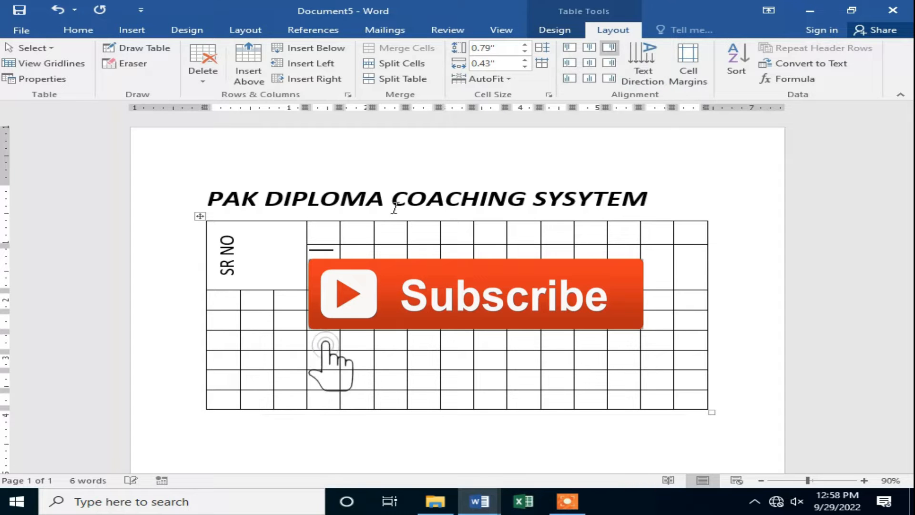
- Set the text direction of the SR NO cell back to horizontal
click(235, 267)
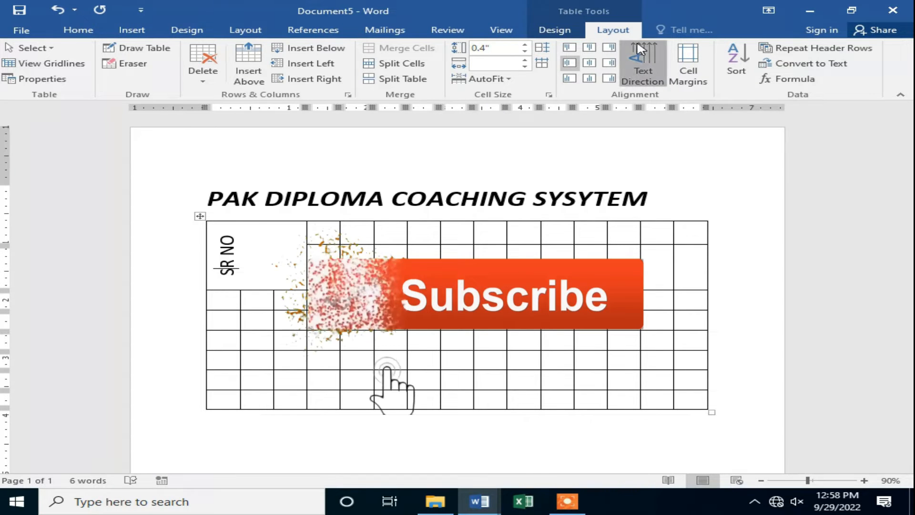
click(645, 56)
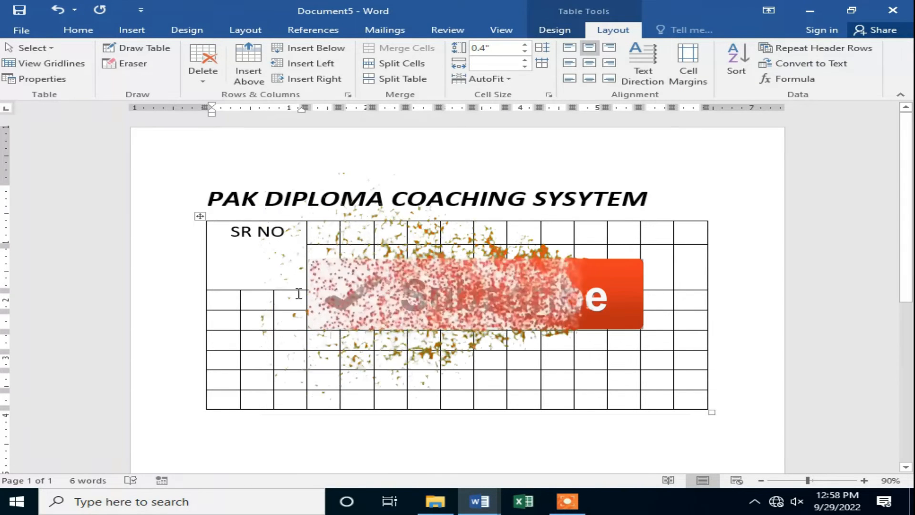
- Shorten the second row by moving its lower border up, and widen and narrow the second column after SR NO by its border
drag(296, 289, 298, 264)
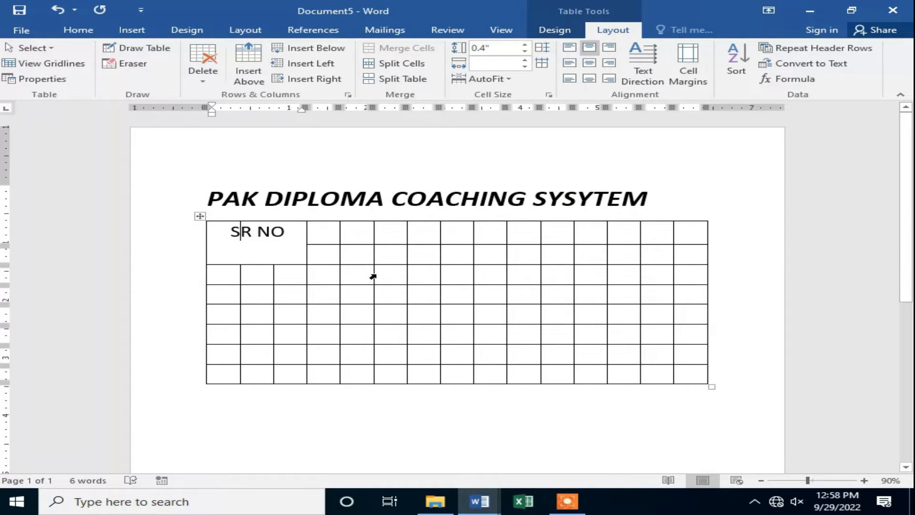
drag(372, 273, 389, 272)
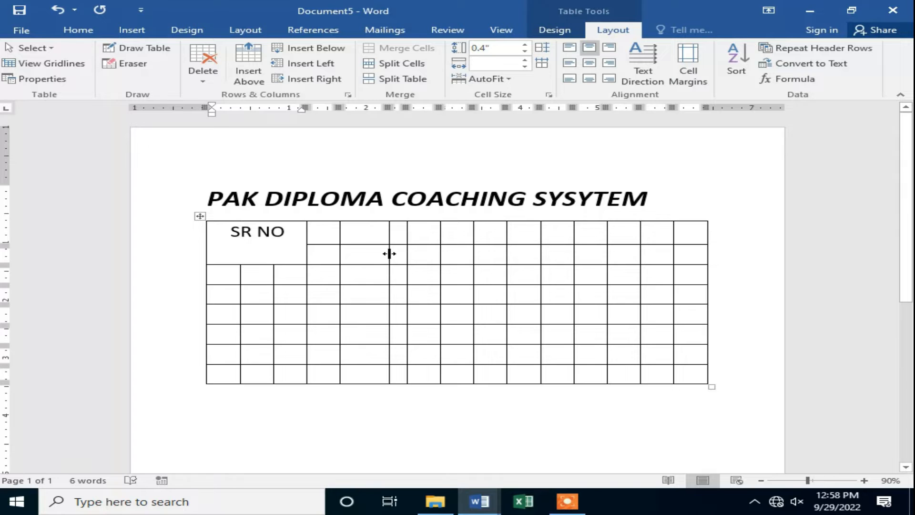
drag(390, 253, 370, 253)
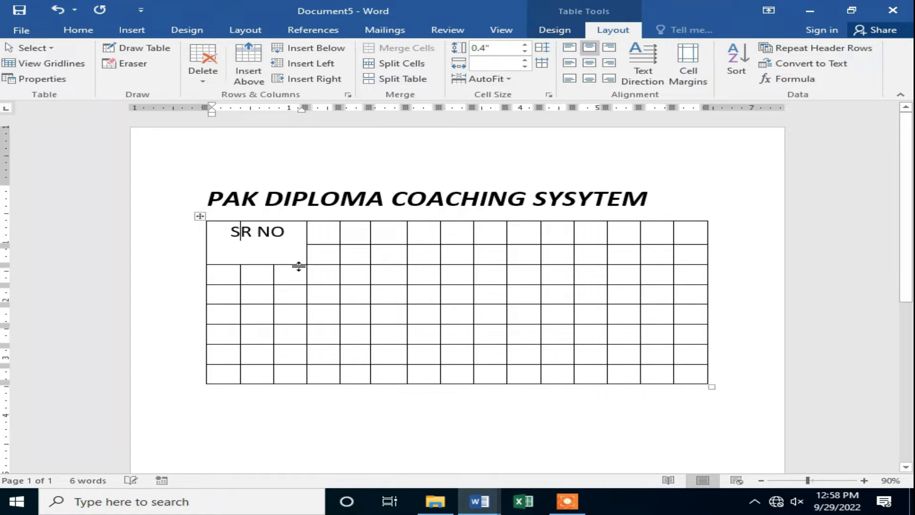
drag(224, 233, 302, 262)
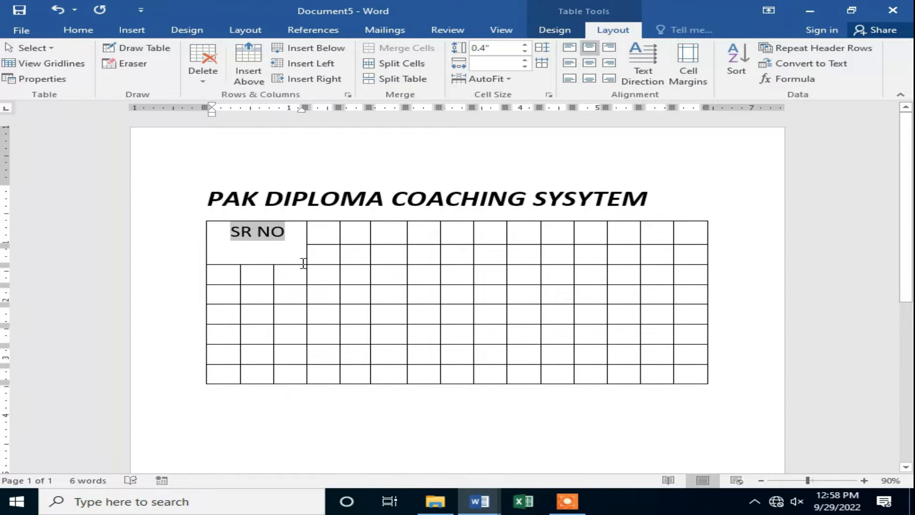
click(285, 307)
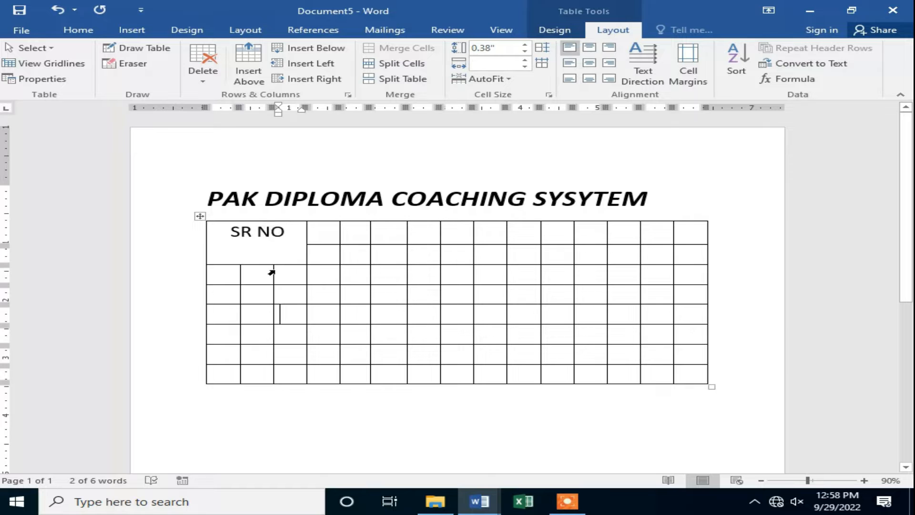
right_click(409, 50)
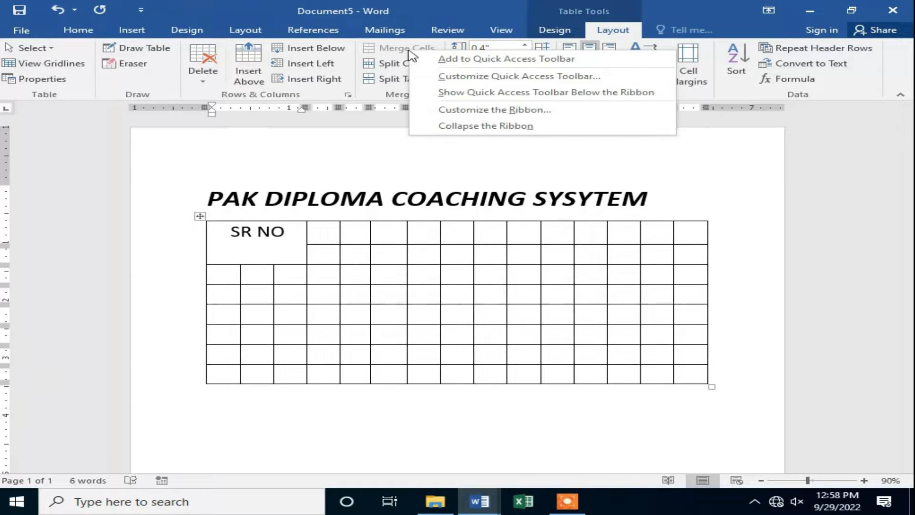
- Delete the SR NO cell's row using Delete Cells with the Delete entire row option
right_click(268, 238)
mouse_move(318, 325)
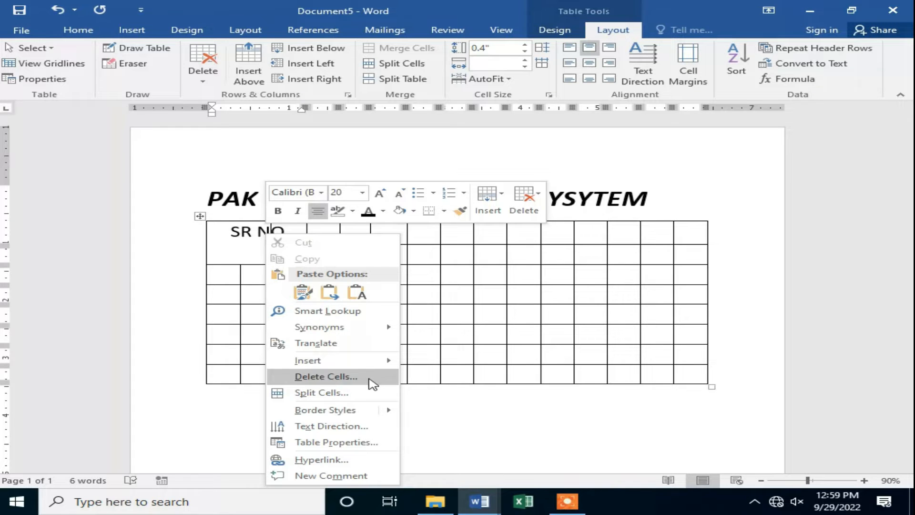
click(333, 377)
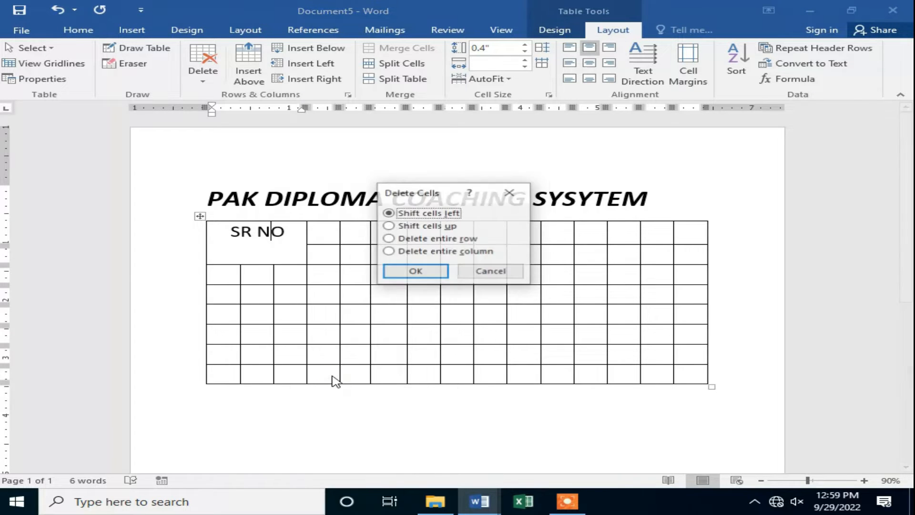
click(414, 240)
click(418, 276)
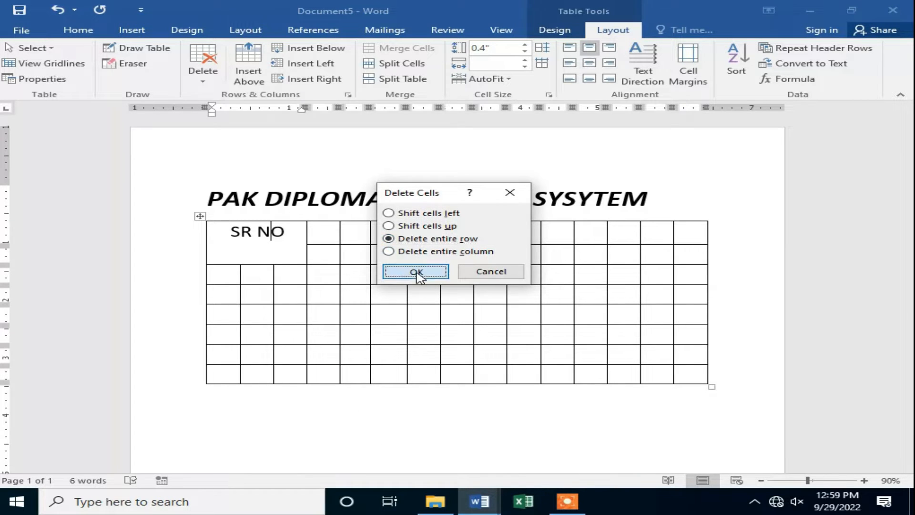
- Merge the table's first row into one cell, and delete the last five columns using Delete Cells with the Delete entire column option
drag(262, 230, 681, 231)
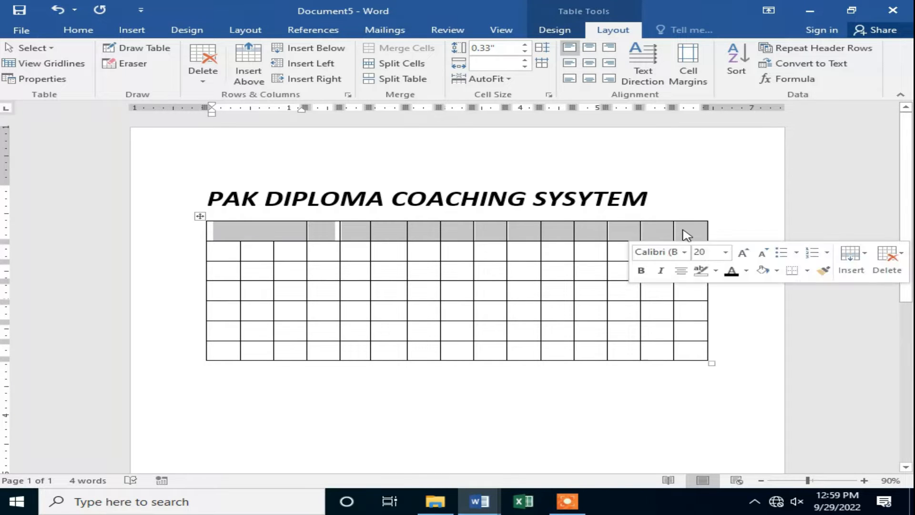
click(396, 50)
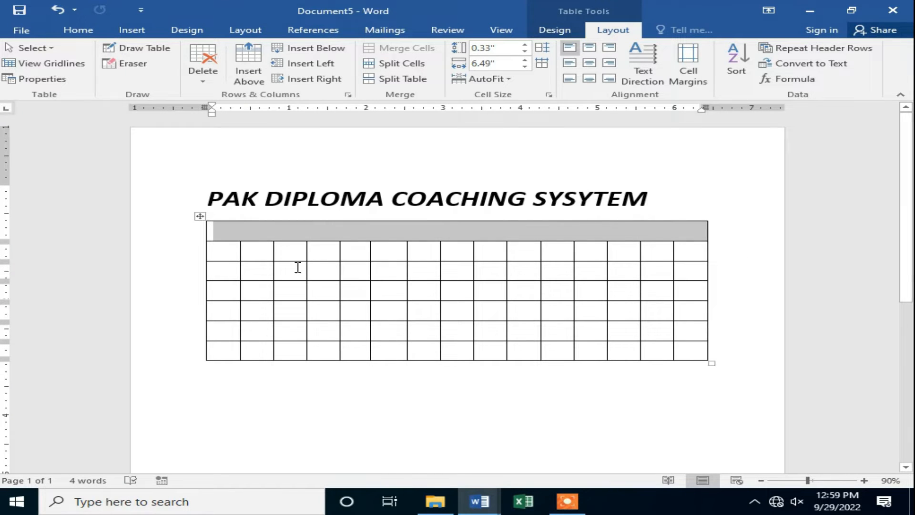
drag(563, 253, 685, 348)
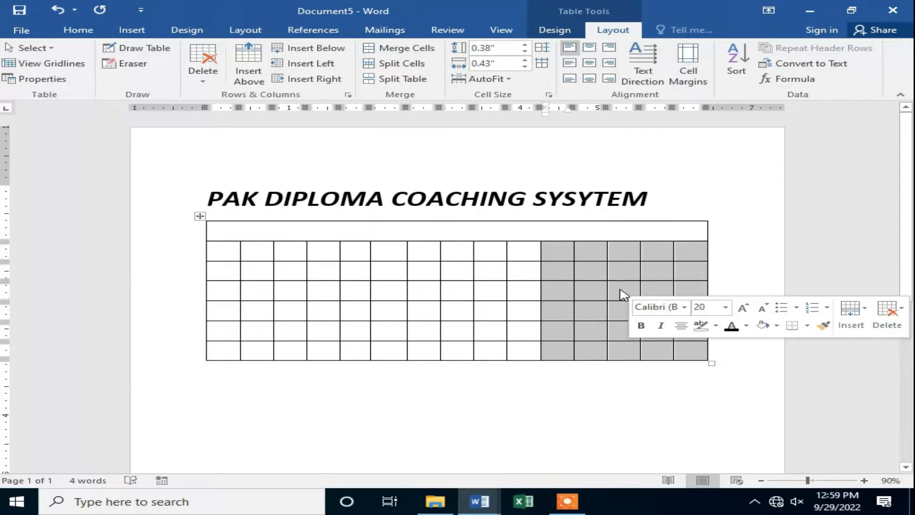
right_click(621, 293)
click(667, 384)
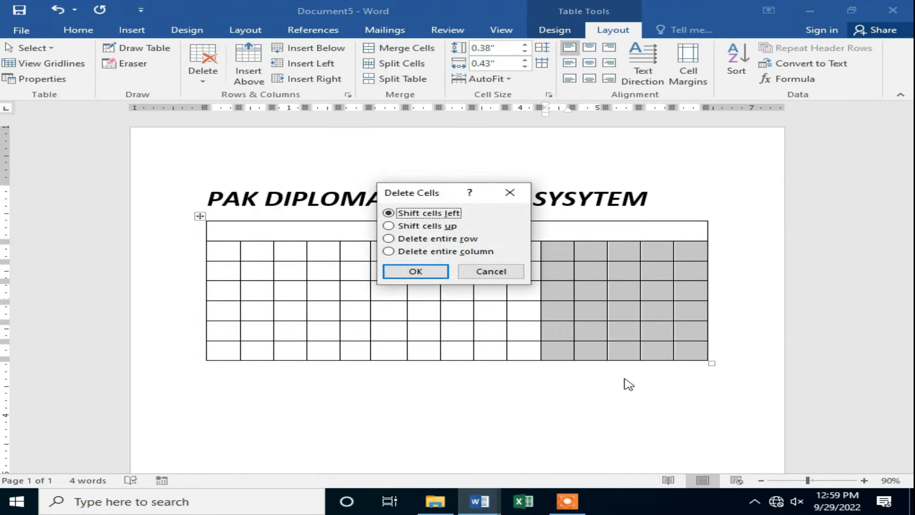
click(434, 251)
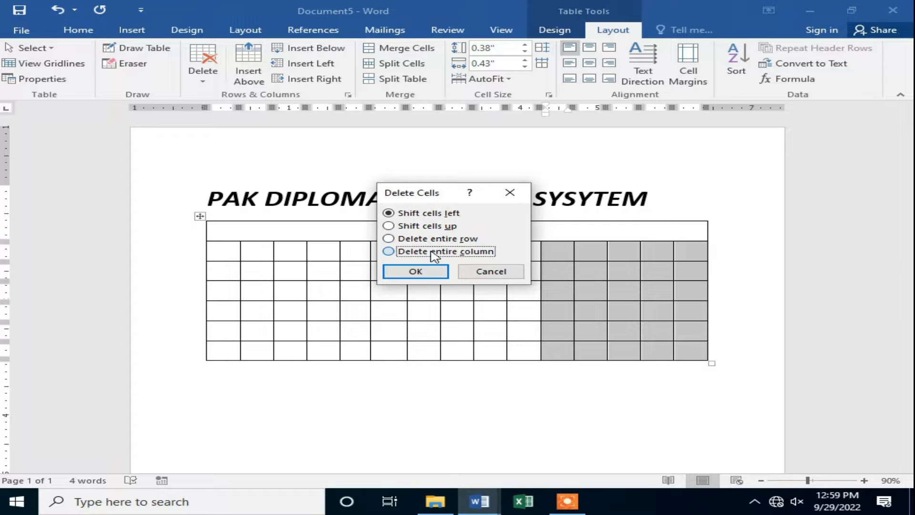
click(422, 272)
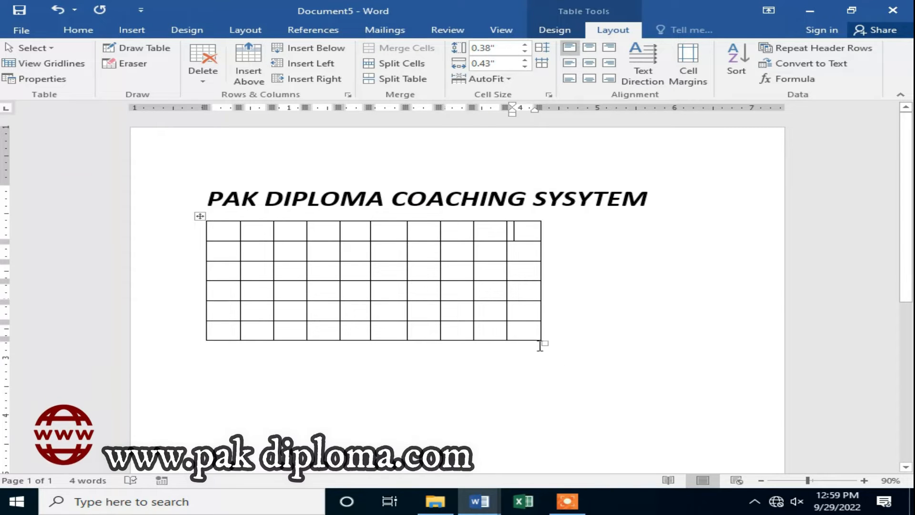
- Enlarge the whole table to slightly beyond the title's width and merge all cells of its first row
drag(544, 343, 724, 448)
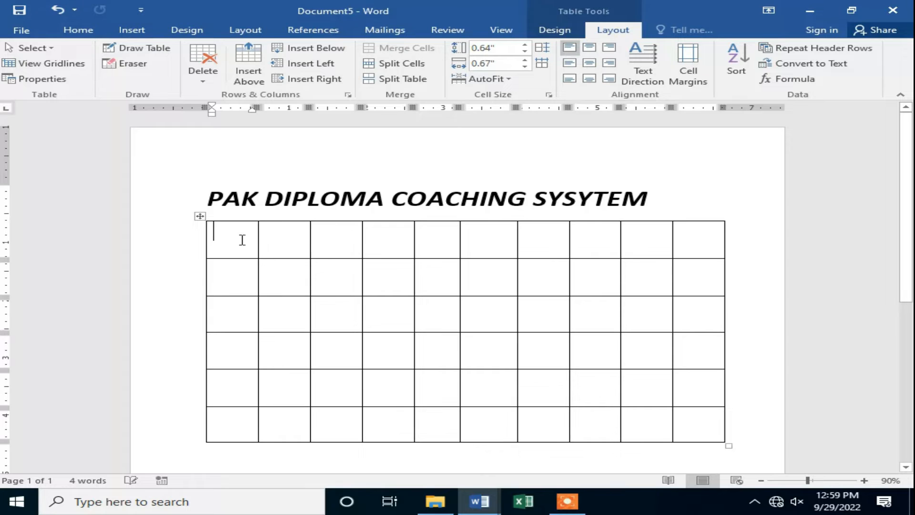
drag(308, 247, 691, 251)
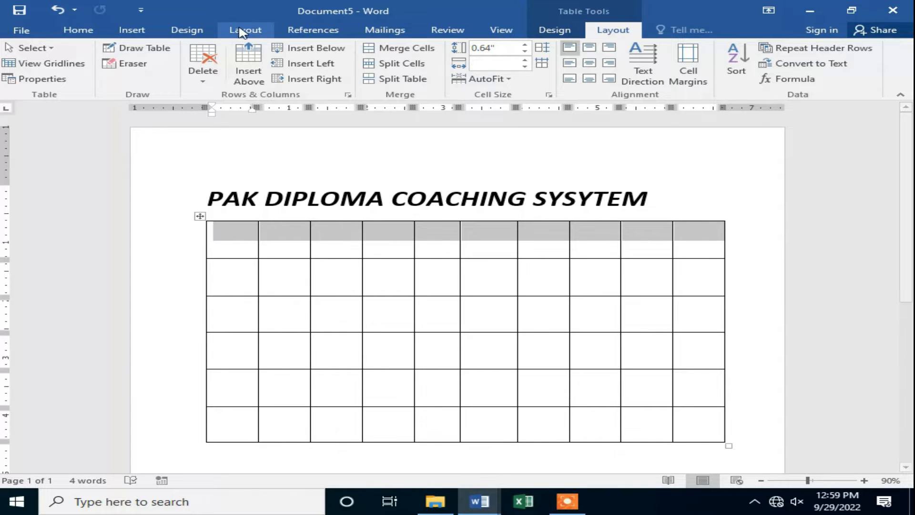
click(413, 53)
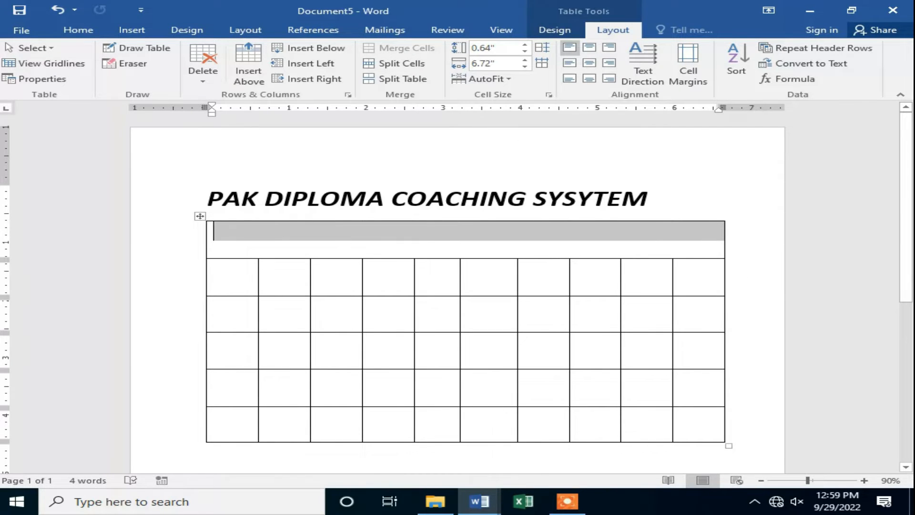
- Enter PAK DIPLOMA COACHING SYSTEM in the merged first row and centre it horizontally and vertically in the cell
text(PAK)
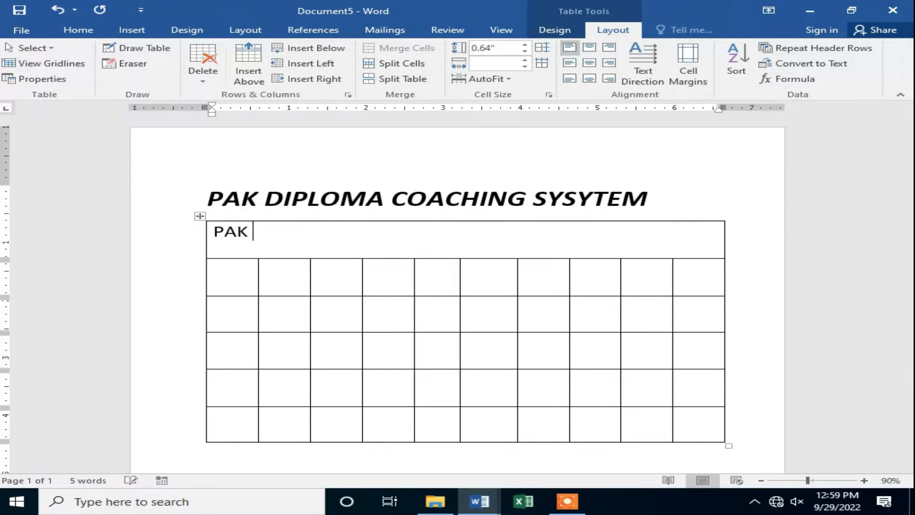
text( DIPLOMA)
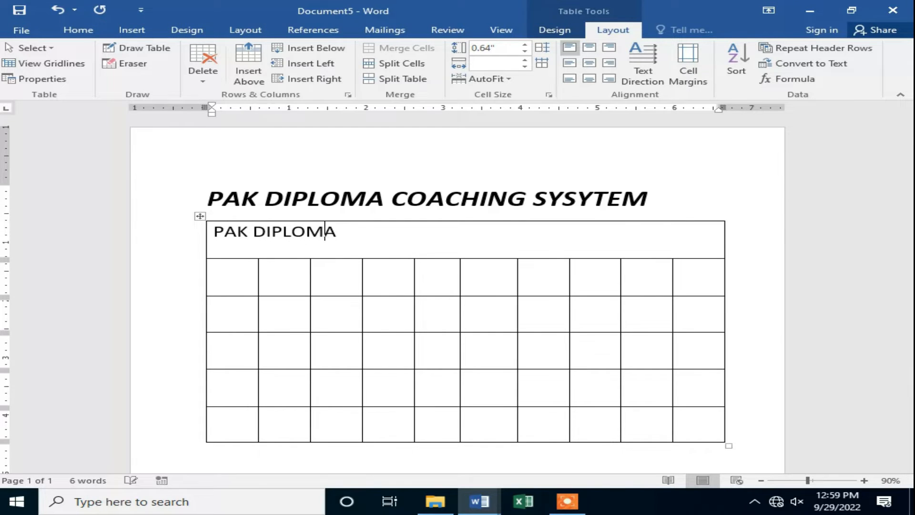
text( COACHING SYSTEM)
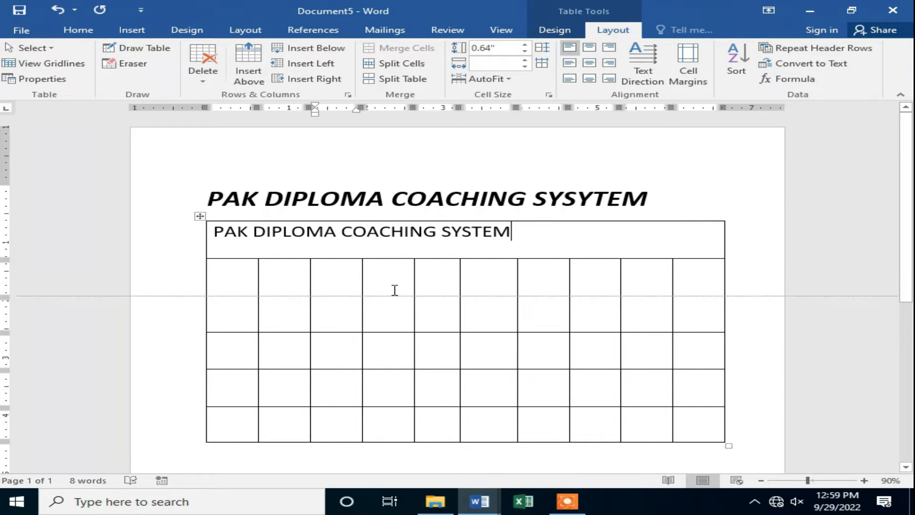
click(404, 232)
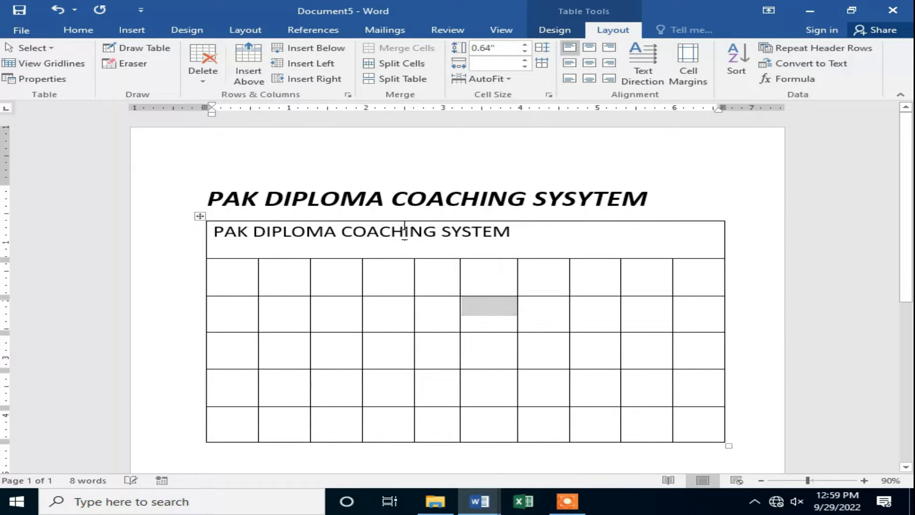
click(591, 49)
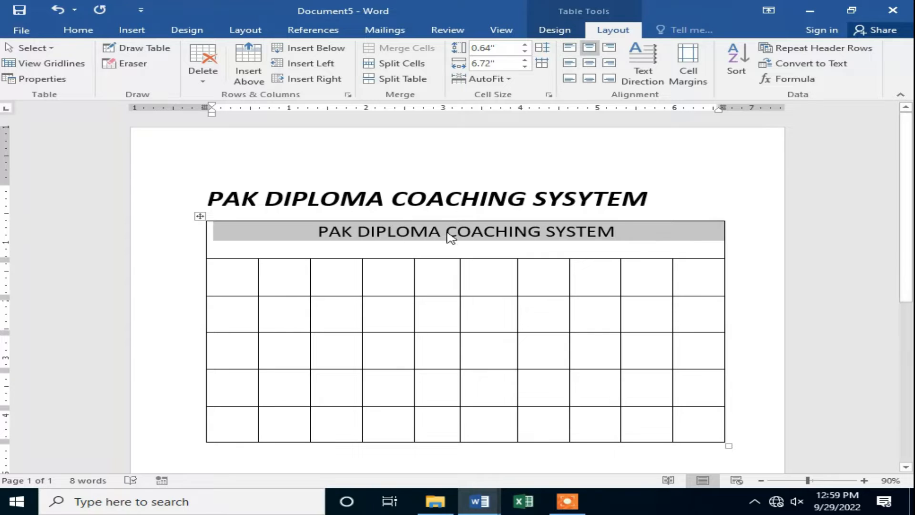
click(590, 64)
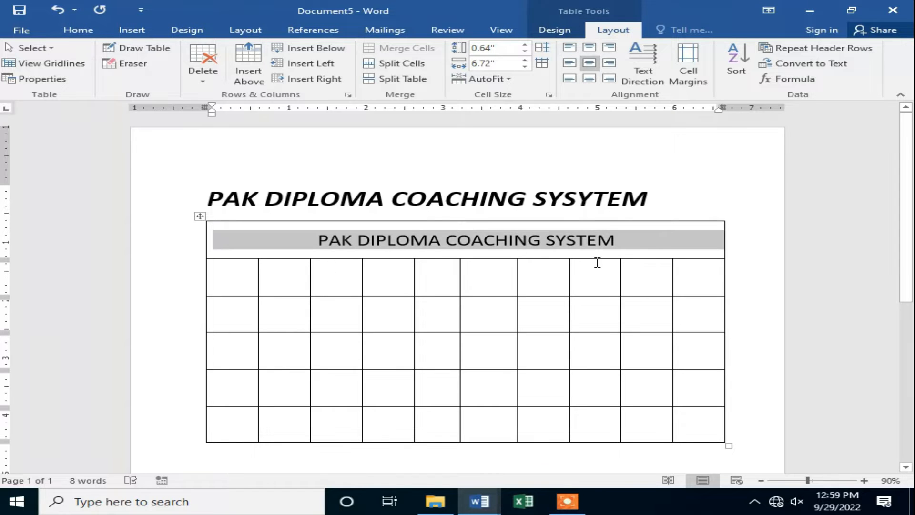
click(696, 345)
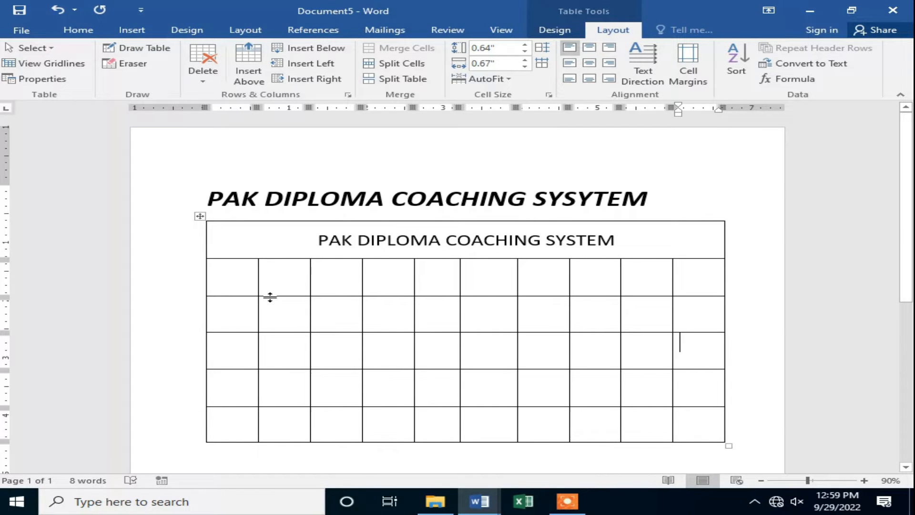
- Shorten the second row to about 0.27" and enter the headings SR.NO, STD and CLASS in its first three cells
drag(434, 298, 435, 278)
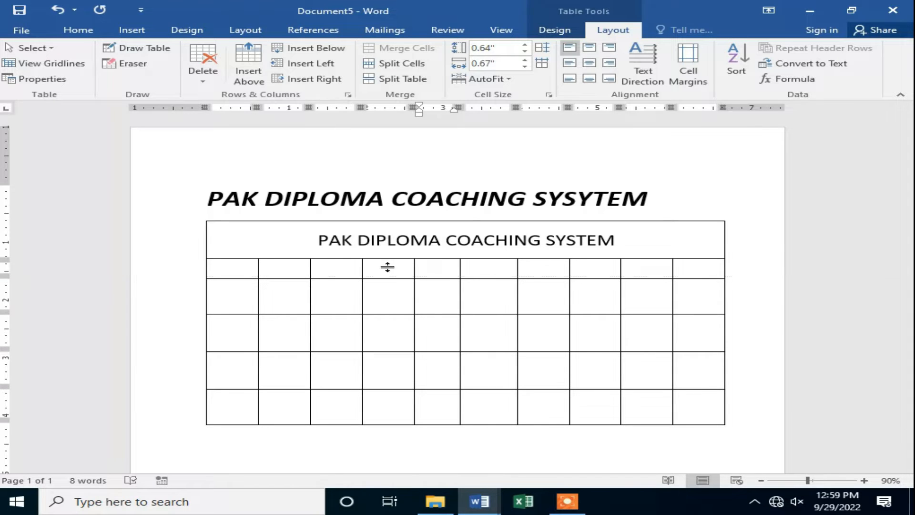
click(249, 272)
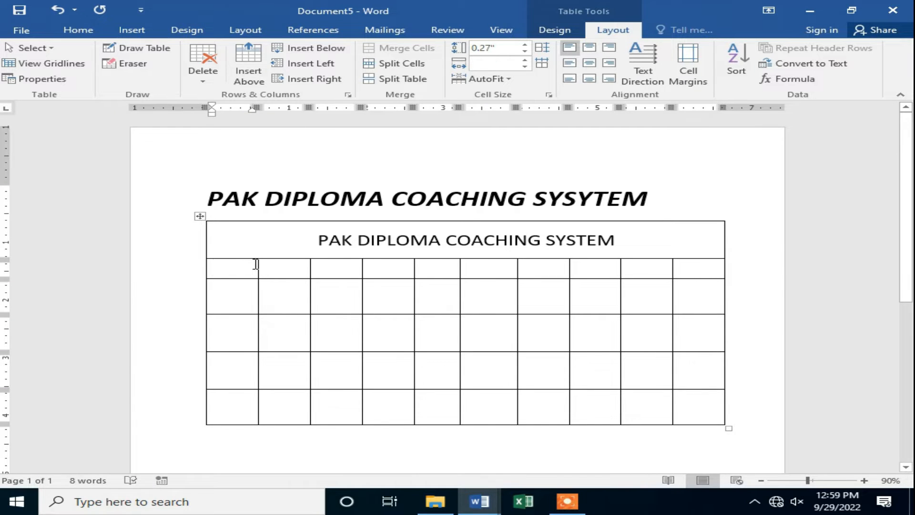
text(SR.NO)
key(Tab)
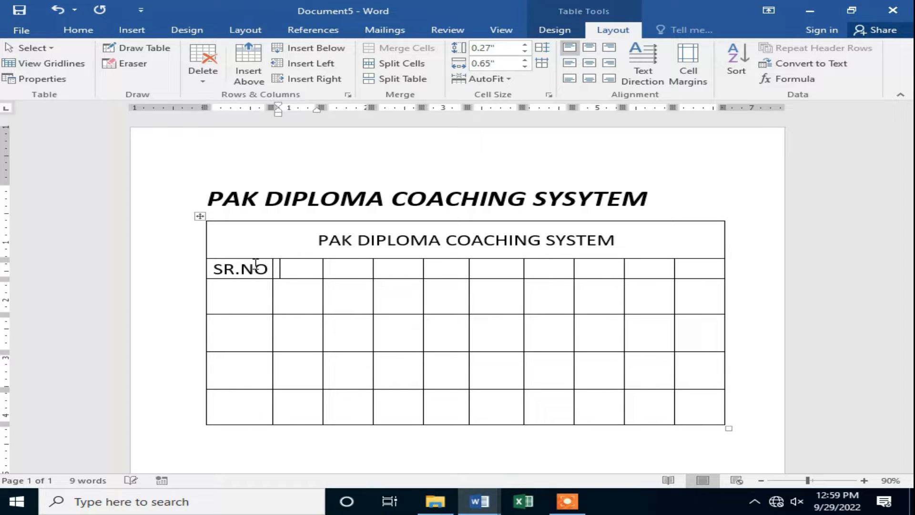
text(STD)
key(Tab)
text(F)
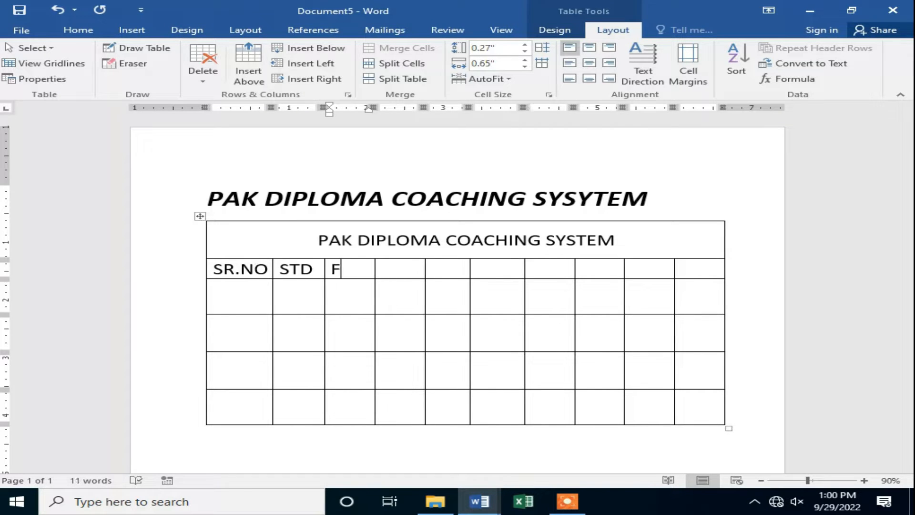
key(BackSpace)
text(CLASS)
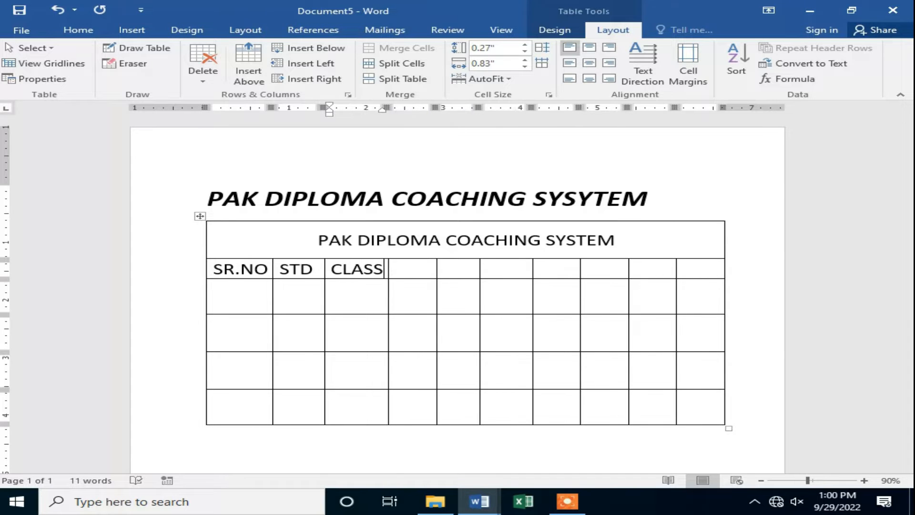
- Enter the headings SUBJ, CNIC, CONTACT, AGE and CITY in the second row's cells after CLASS
key(Tab)
text(SUBJ)
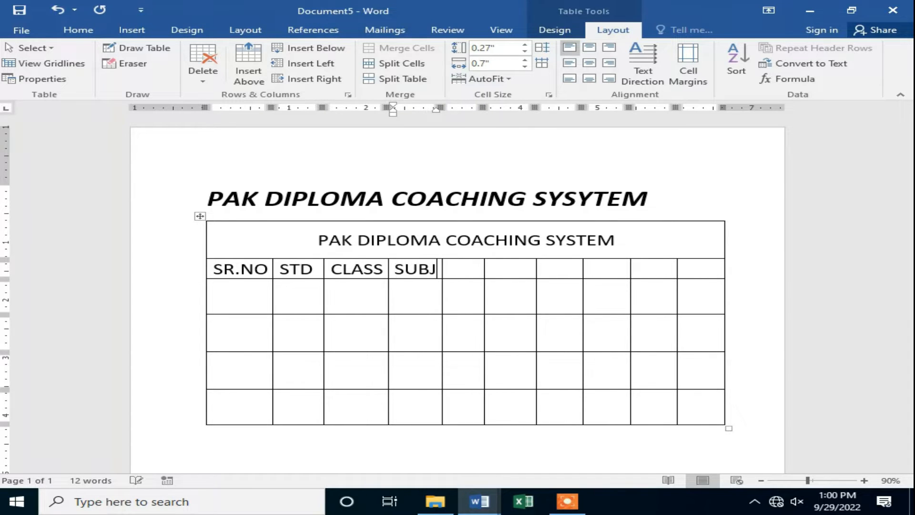
key(Tab)
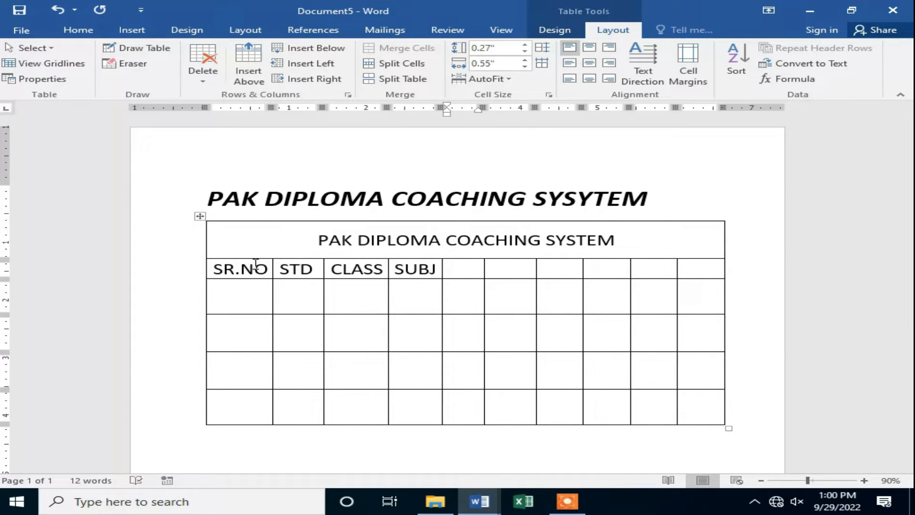
text(CNIC)
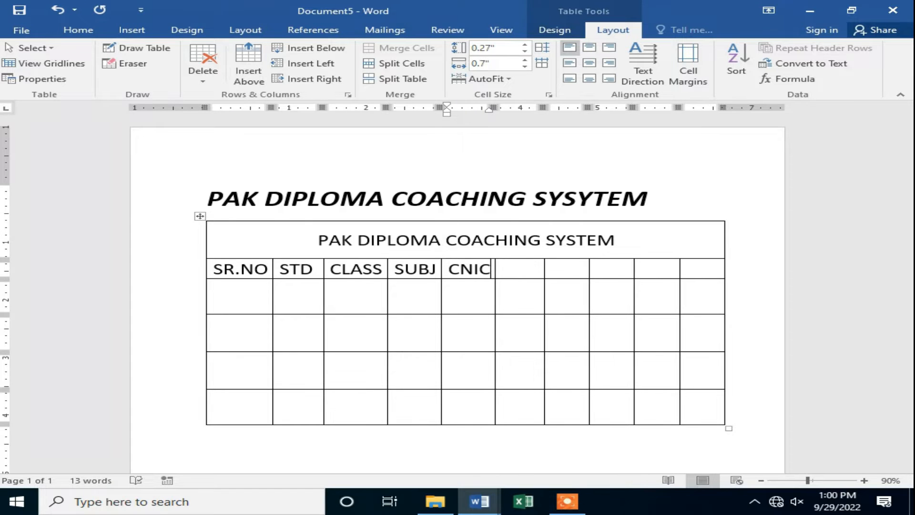
key(Tab)
text(CON)
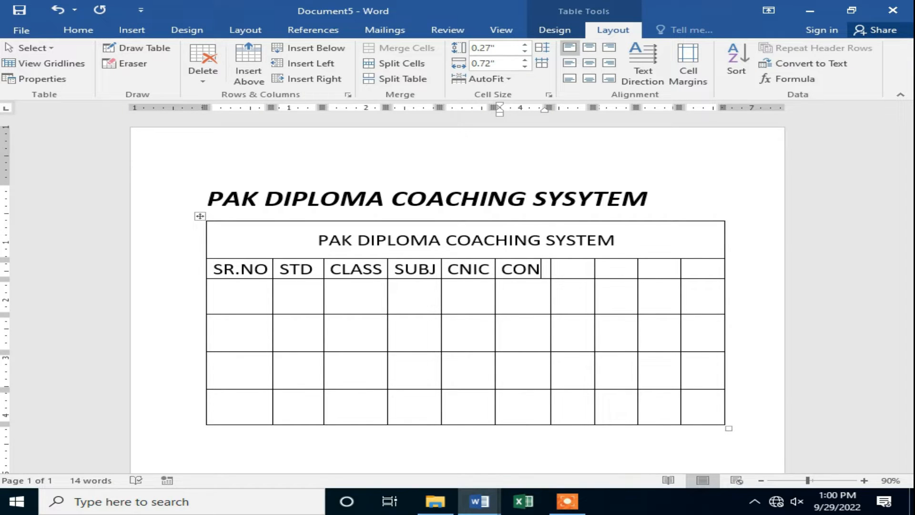
text(TACT)
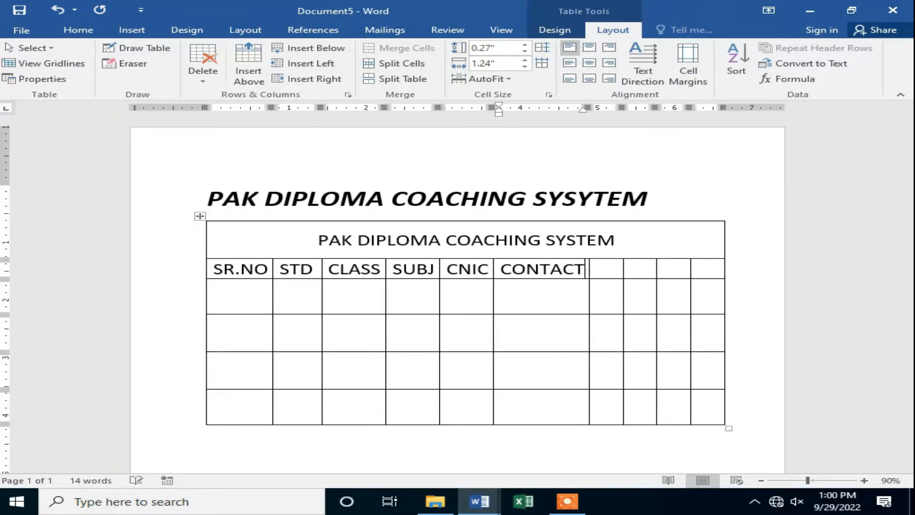
key(Tab)
text(AGE)
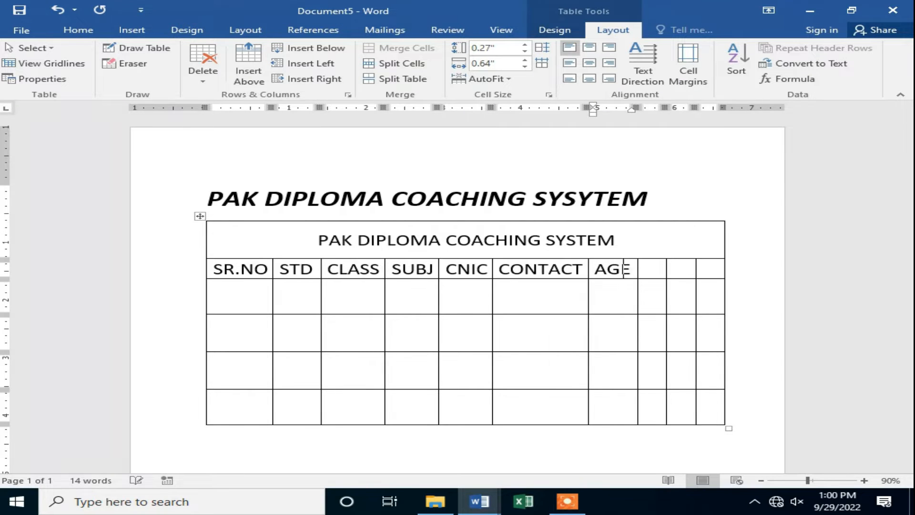
key(Tab)
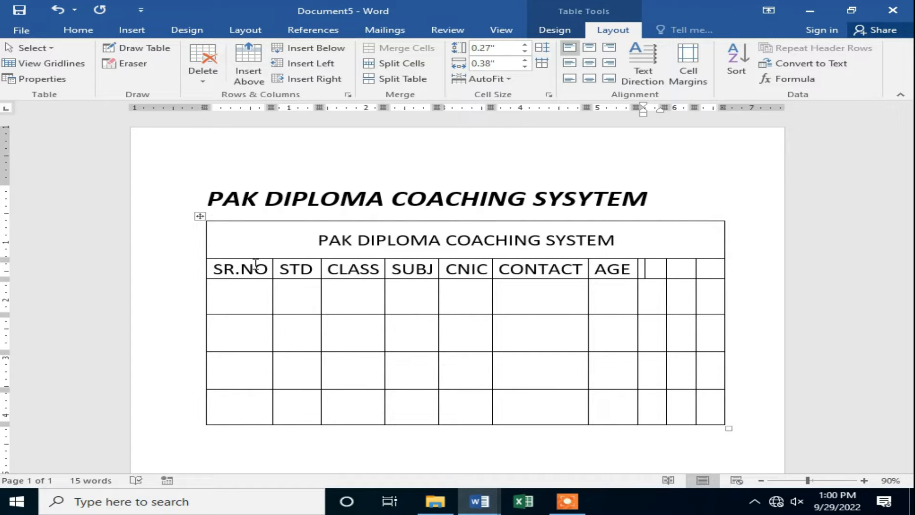
text(CITY)
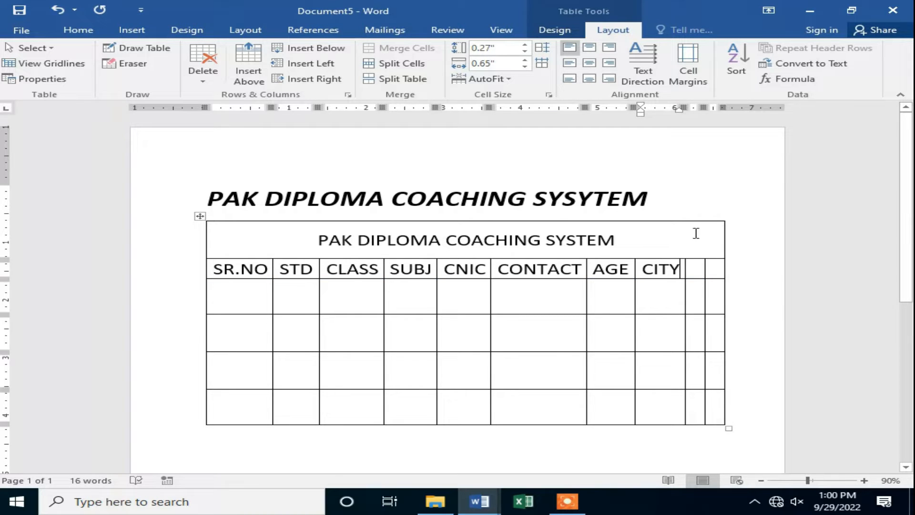
- Try to delete the two empty columns after CITY using Delete Cells with the Delete entire column option
drag(700, 266, 719, 419)
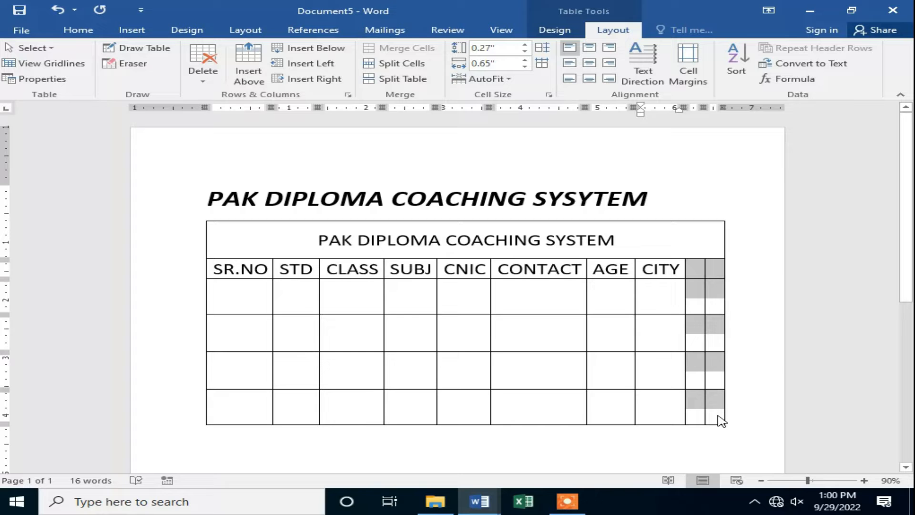
right_click(700, 322)
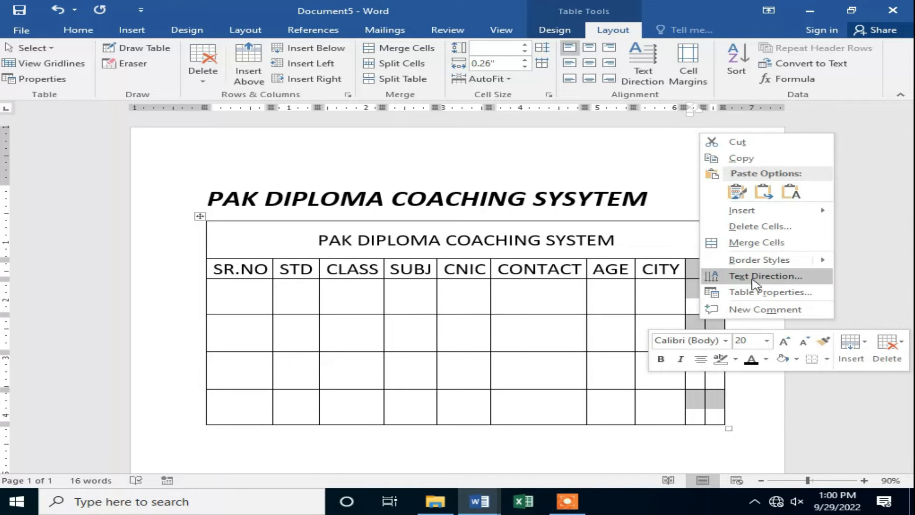
click(758, 228)
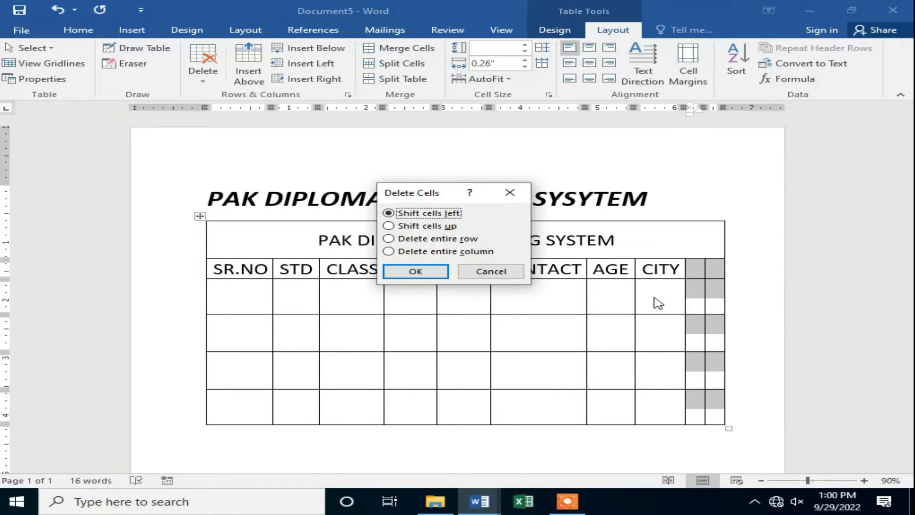
click(444, 251)
click(431, 272)
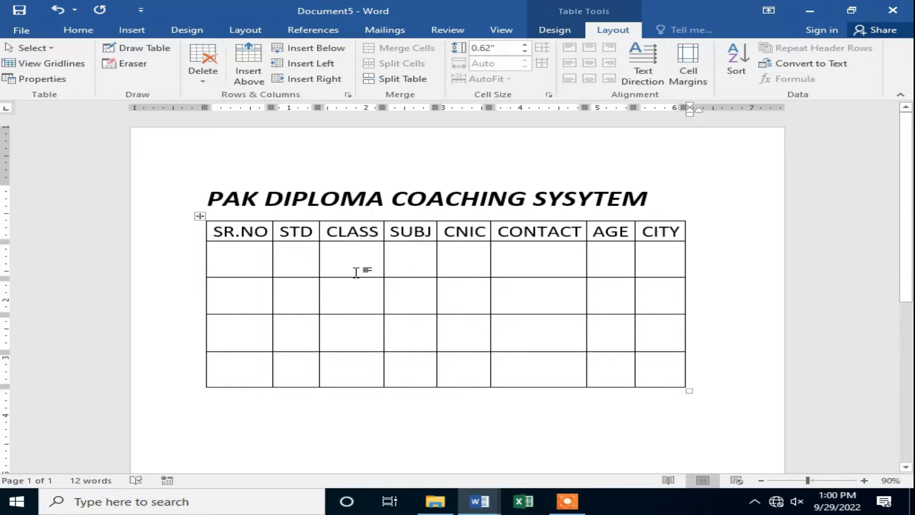
- Undo the column deletion and place the cursor in the empty cell after CITY
key(ctrl+z)
click(703, 271)
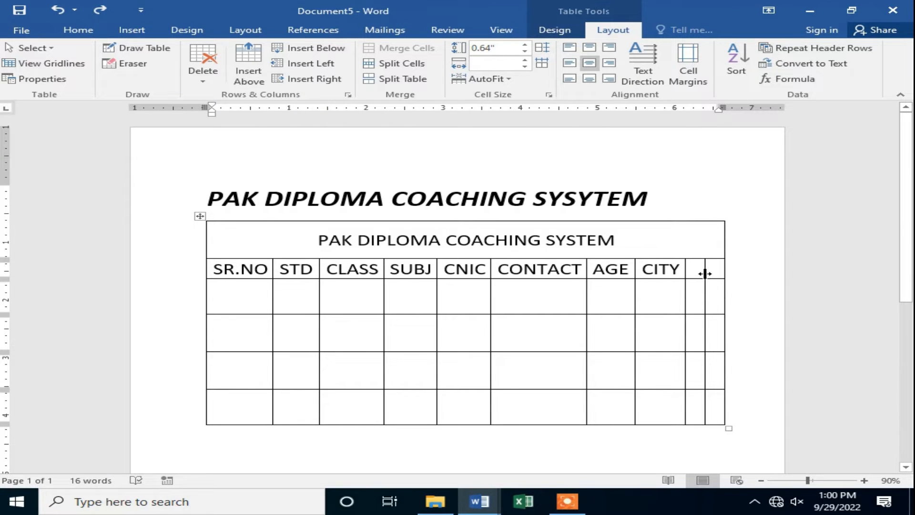
click(704, 271)
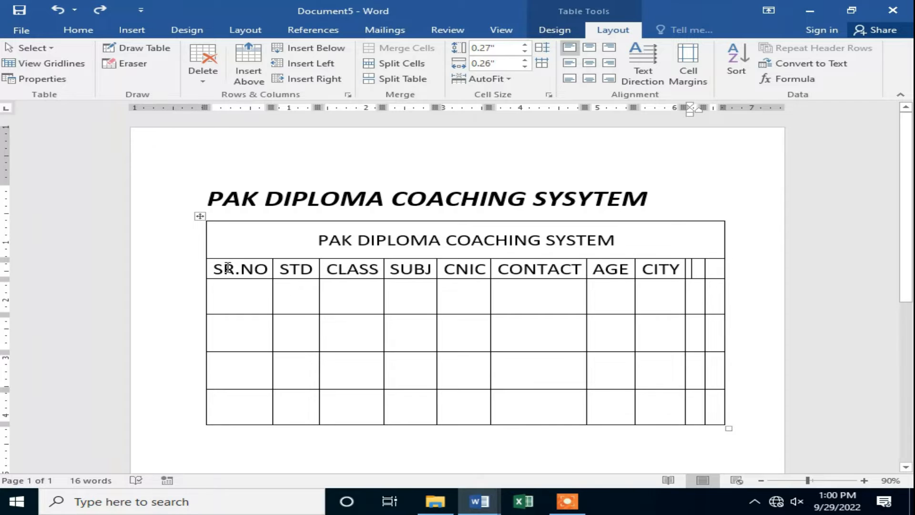
- Reduce the font size of the whole column-heading row to 12 pt
click(209, 271)
click(241, 269)
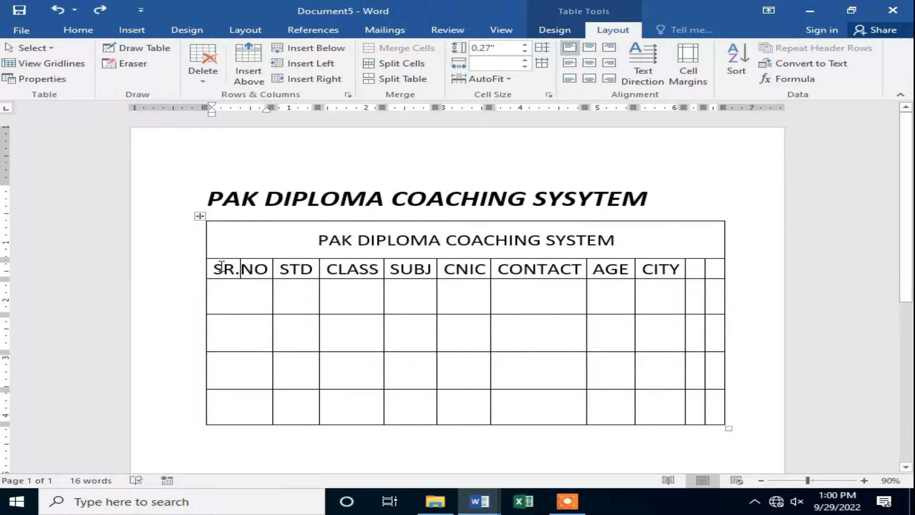
drag(217, 266, 715, 268)
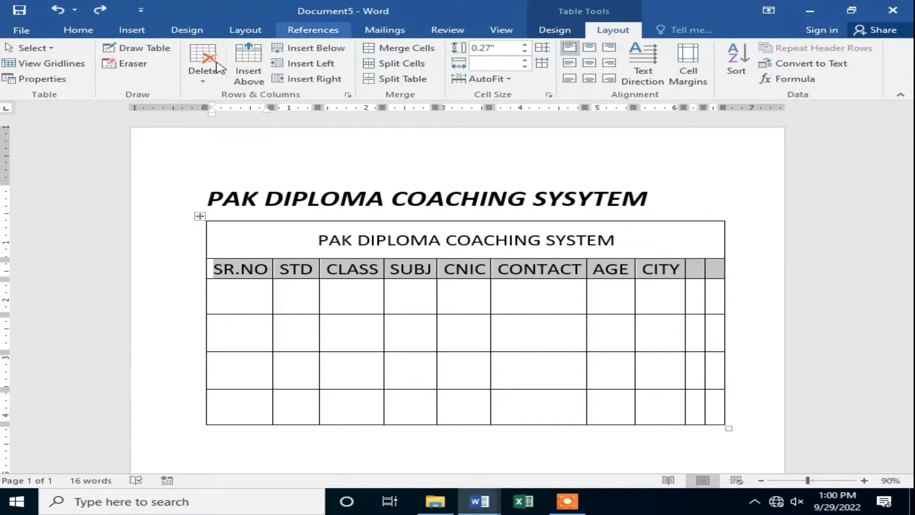
click(78, 30)
click(219, 53)
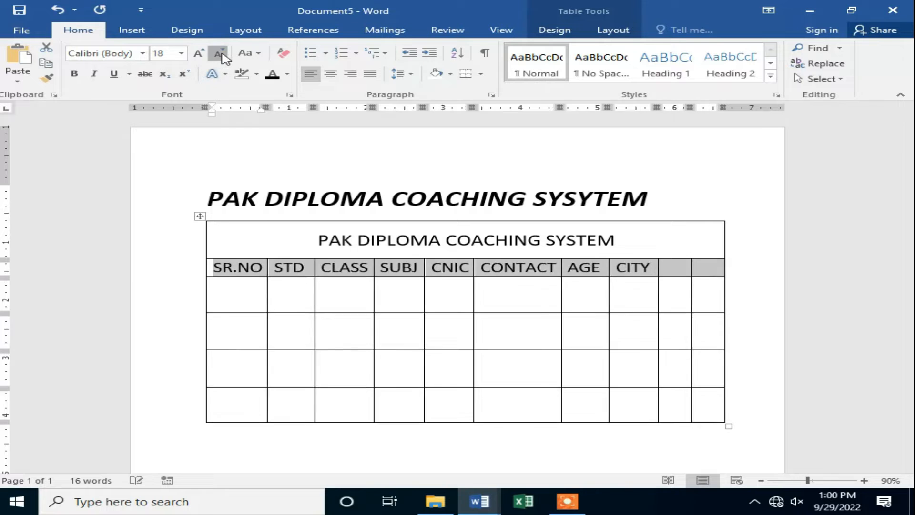
click(219, 54)
click(218, 53)
click(219, 53)
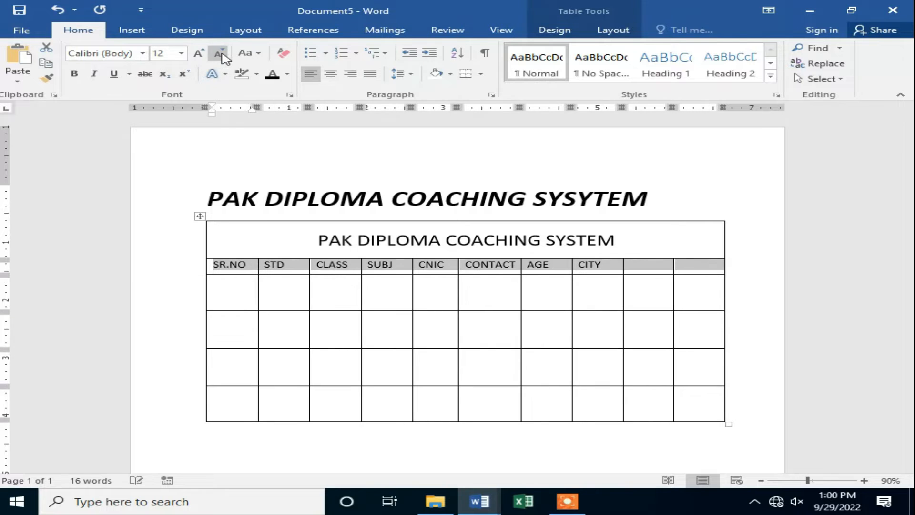
- Enter the headings REMARKS and PRESENCE in the two empty cells after CITY
click(640, 268)
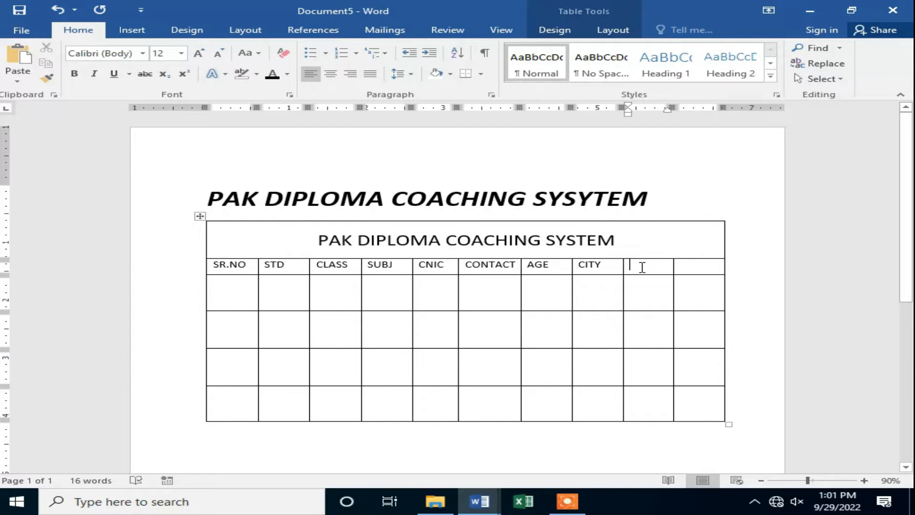
text(r)
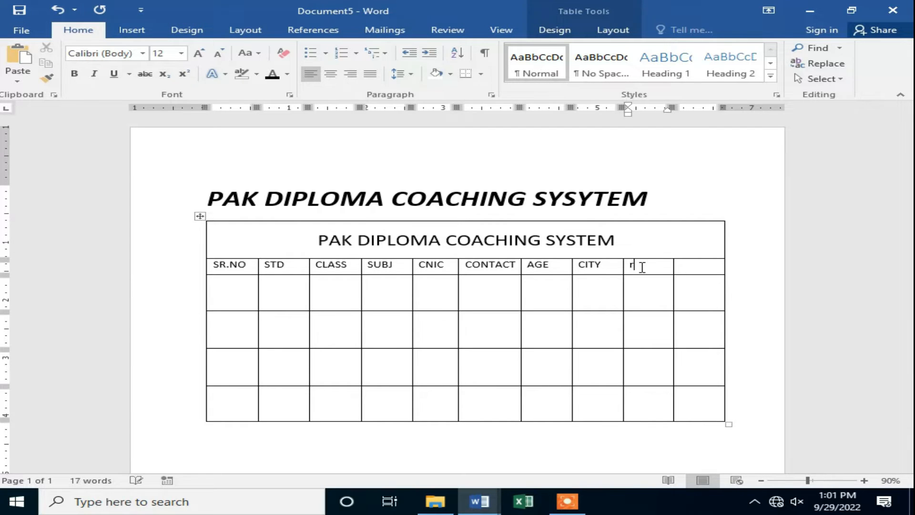
key(BackSpace)
text(REMA)
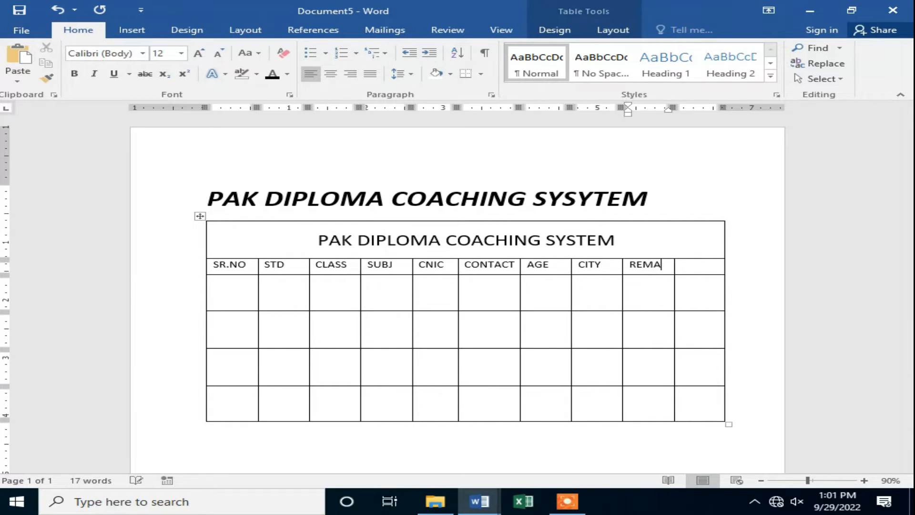
text(RKS)
key(Tab)
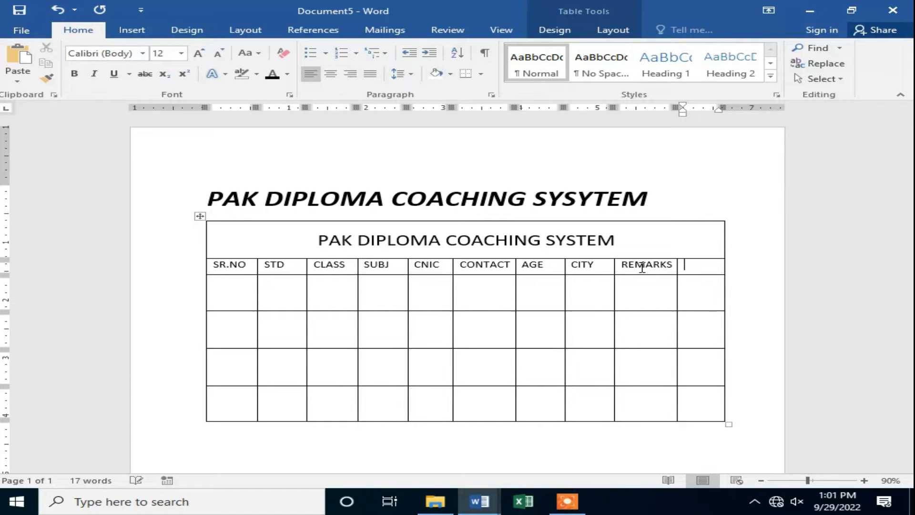
text(PRESE)
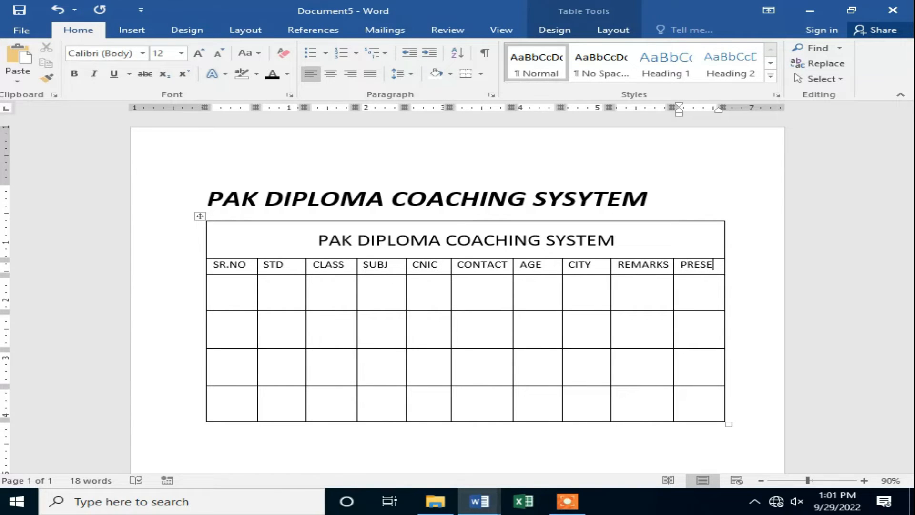
text(NCE)
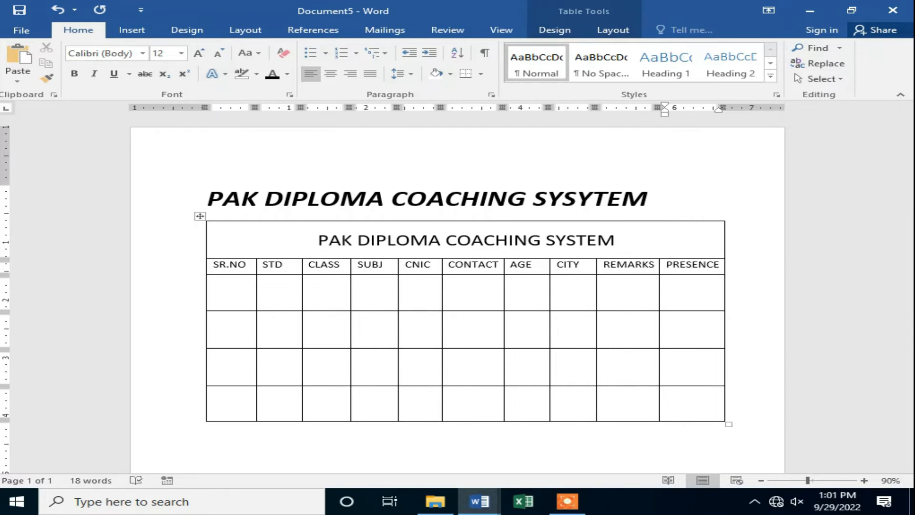
- Make all the column headings from SR.NO to PRESENCE bold and underlined
click(401, 302)
drag(220, 265, 701, 266)
click(74, 74)
click(113, 73)
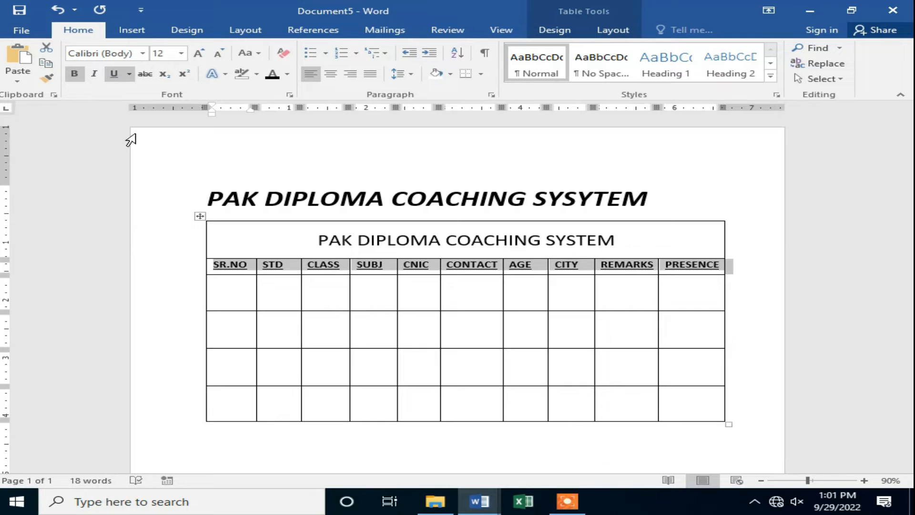
- Enlarge the title in the table's merged top row to 28 pt and make it bold italic
drag(289, 234, 659, 243)
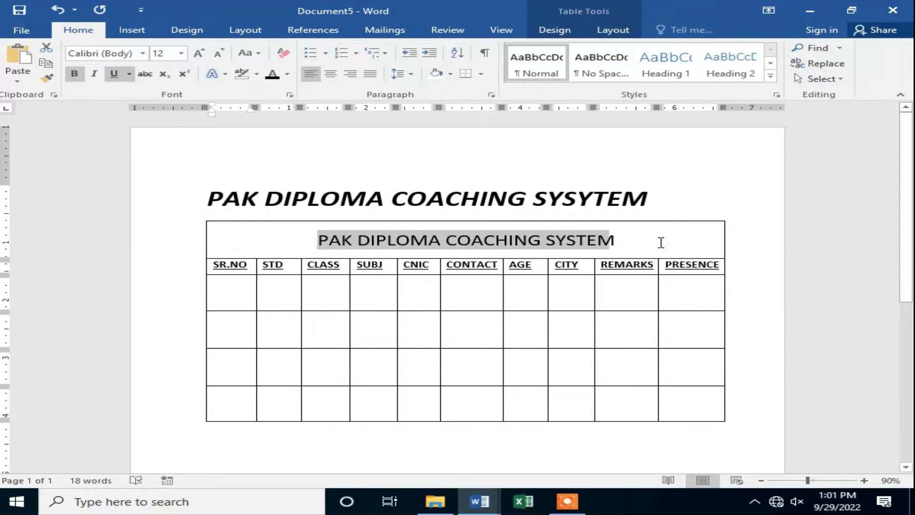
click(195, 57)
click(195, 57)
click(195, 56)
click(195, 56)
click(74, 74)
click(94, 73)
- Change the font colour of the title in the table's top row to dark orange
click(287, 75)
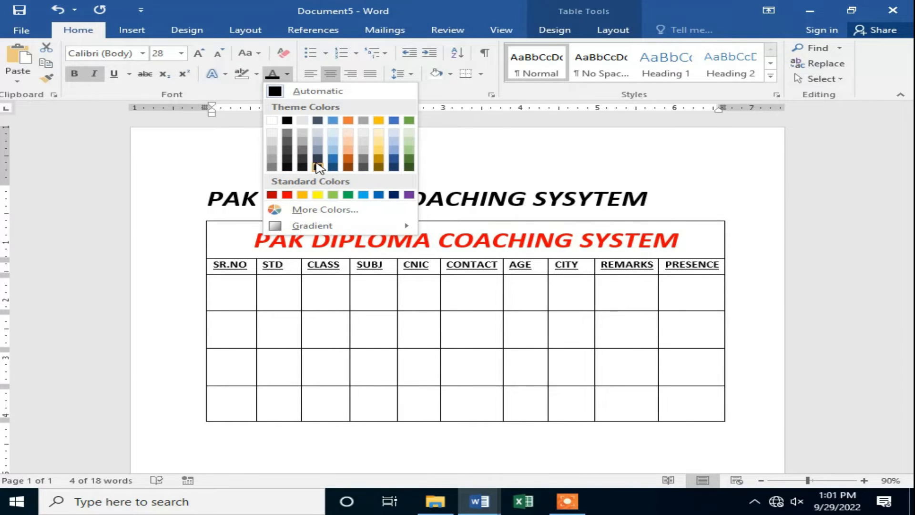
click(352, 161)
click(346, 336)
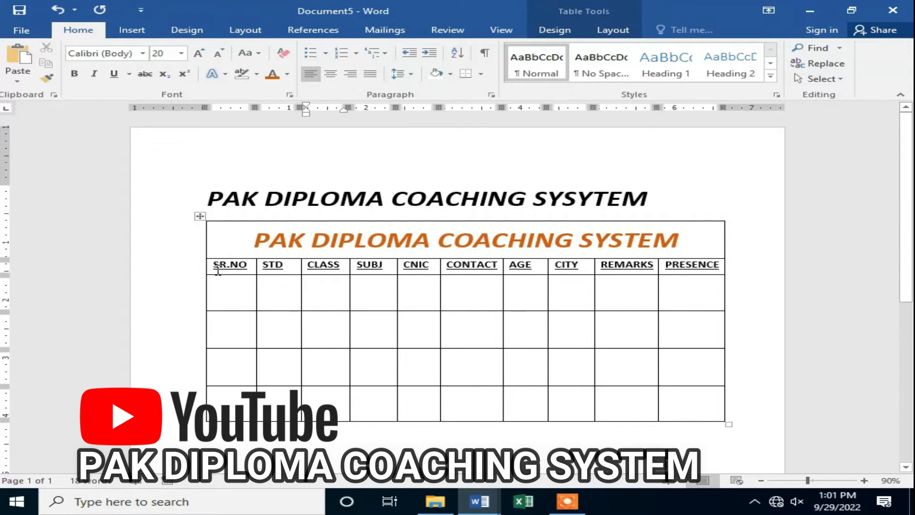
- Shade the column-heading row from SR.NO to PRESENCE with a light gold theme colour
drag(214, 285, 589, 273)
click(716, 272)
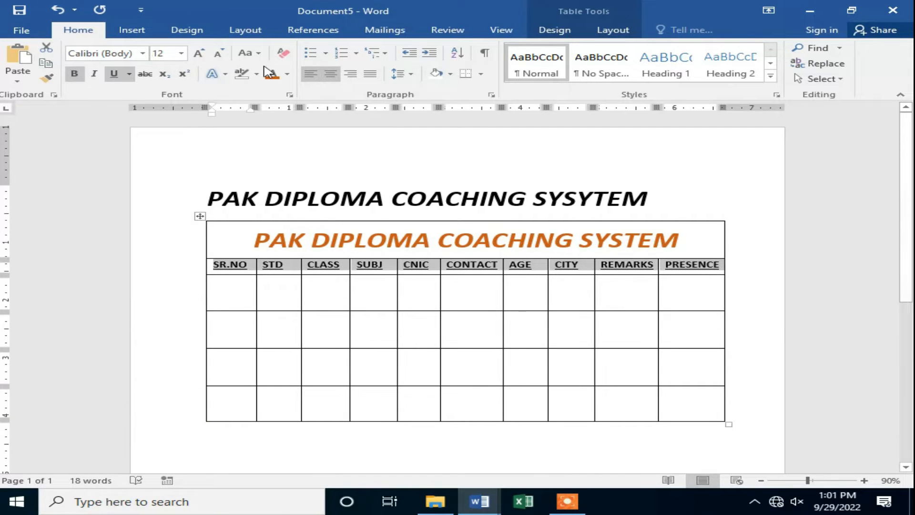
click(450, 74)
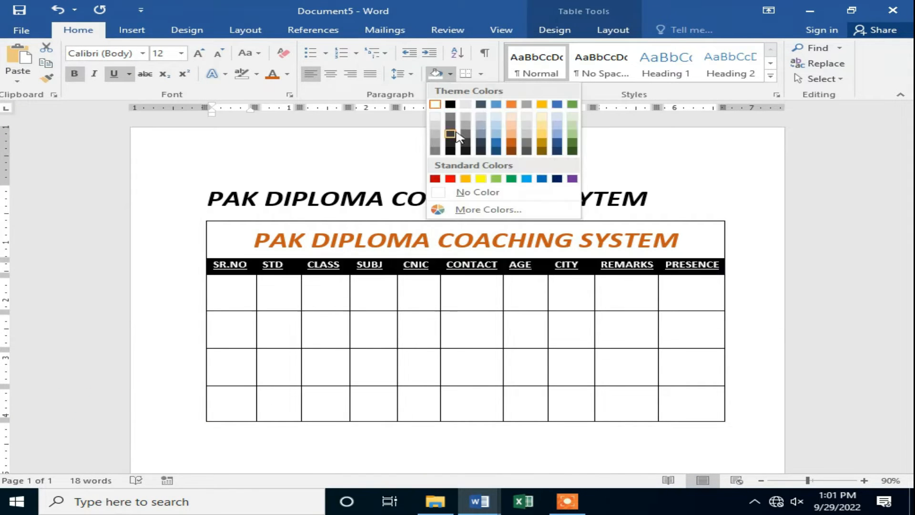
click(542, 134)
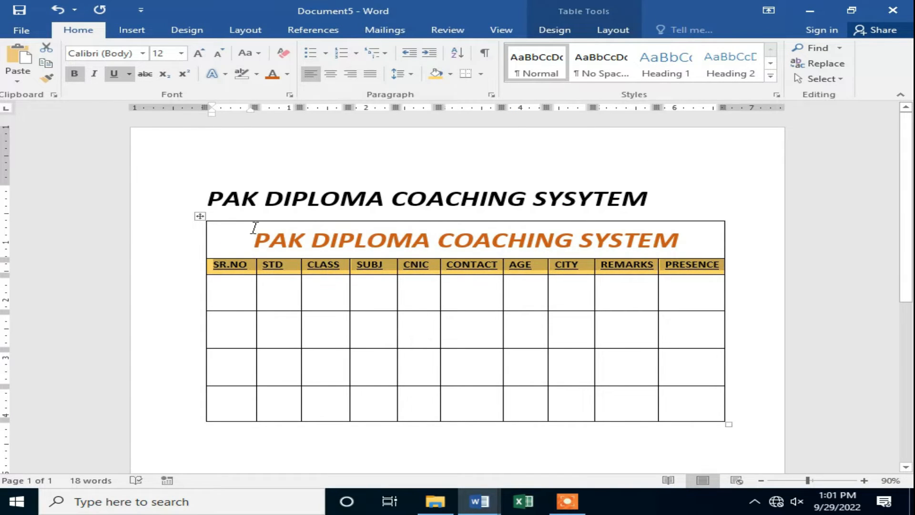
- Shade the table's title row black
drag(254, 227, 684, 242)
click(450, 74)
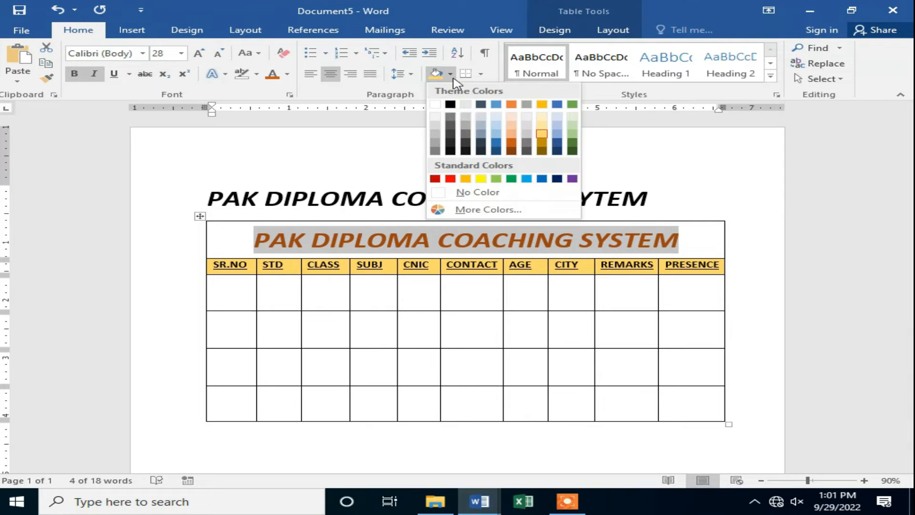
click(450, 106)
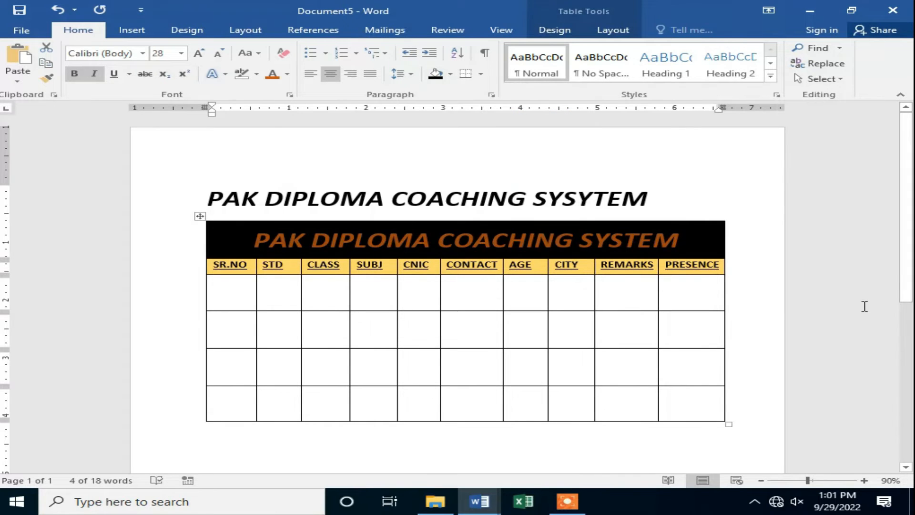
click(835, 302)
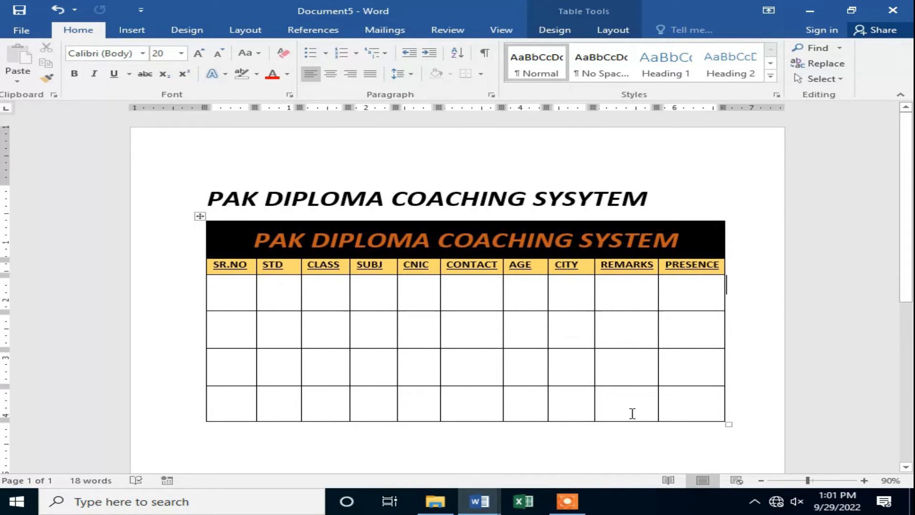
- Centre the document heading above the table
click(207, 197)
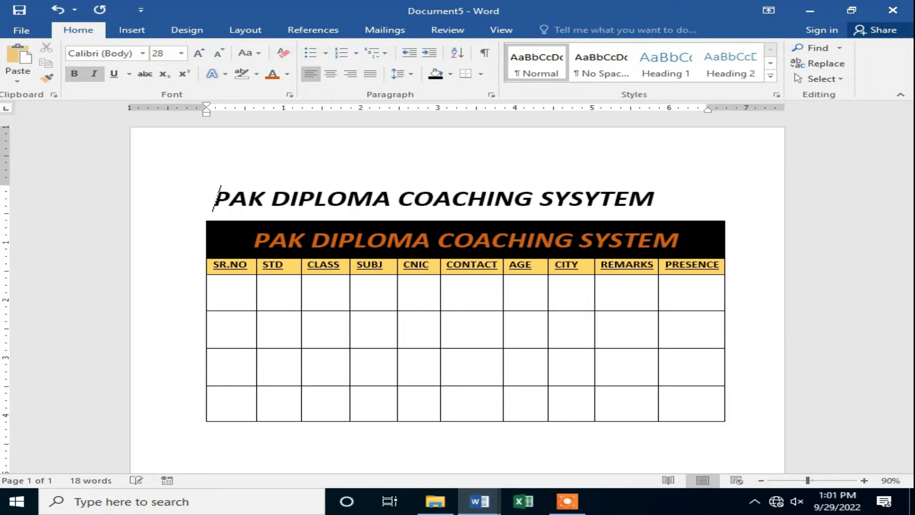
click(288, 325)
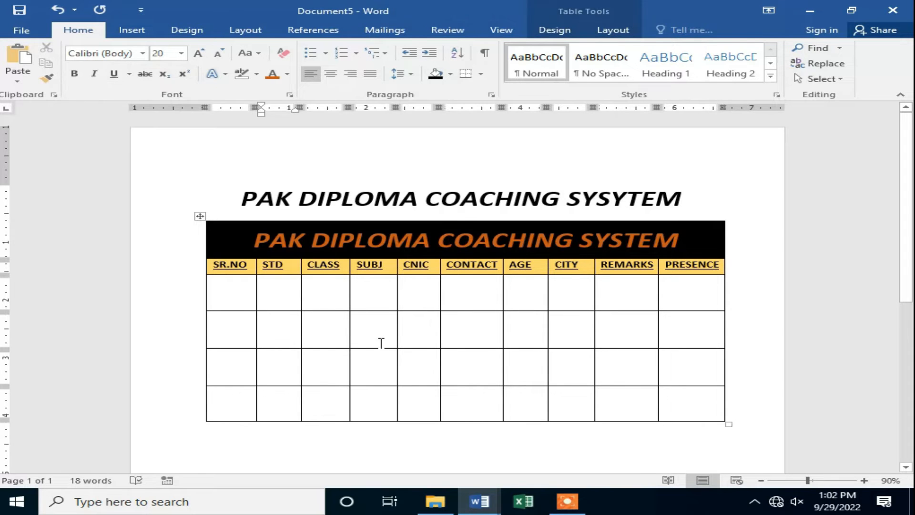
scroll(380, 342, down, 3)
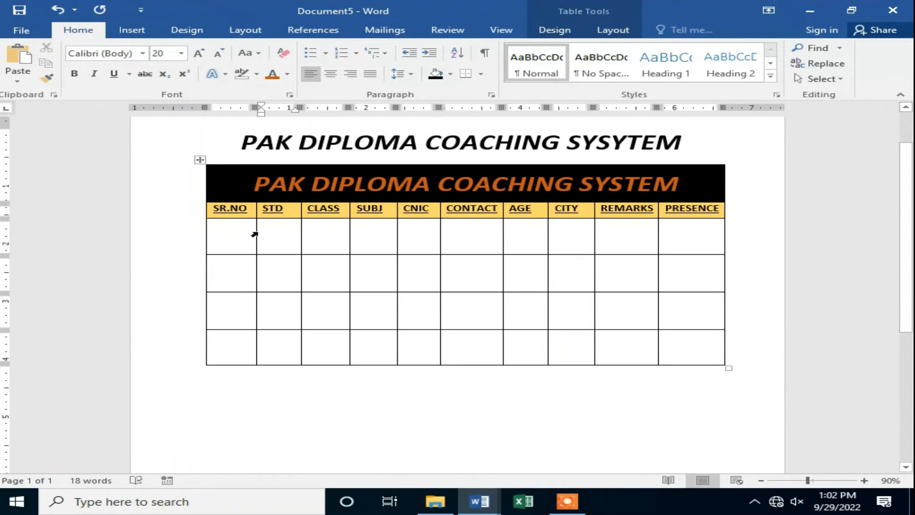
click(254, 234)
drag(257, 244, 248, 245)
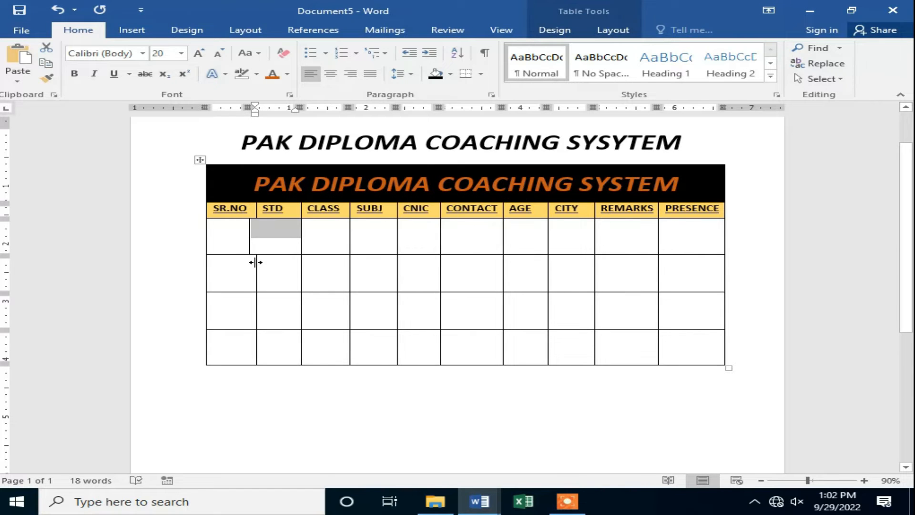
key(ctrl+z)
- Narrow the SR.NO column slightly and shorten the four empty rows below the headings to just over one text line each
mouse_move(256, 272)
mouse_down()
mouse_move(243, 272)
mouse_move(252, 272)
mouse_up()
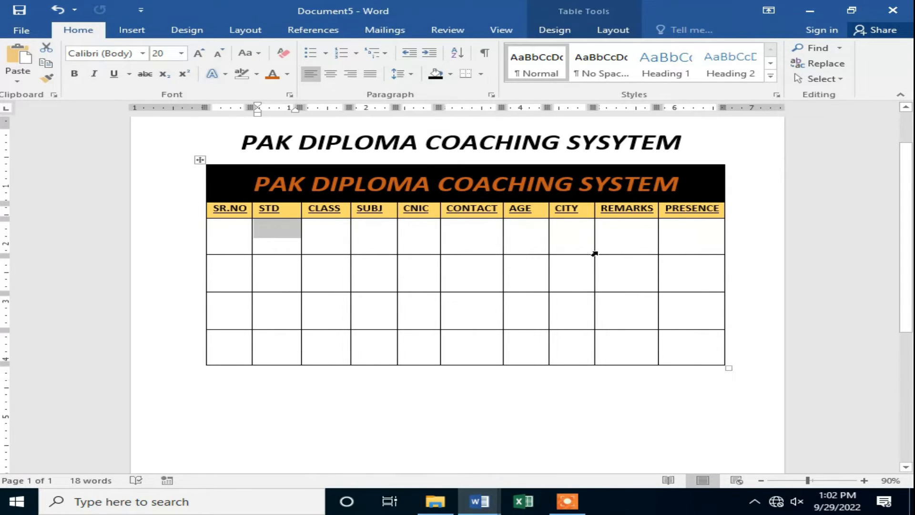
drag(585, 255, 587, 238)
drag(414, 275, 420, 256)
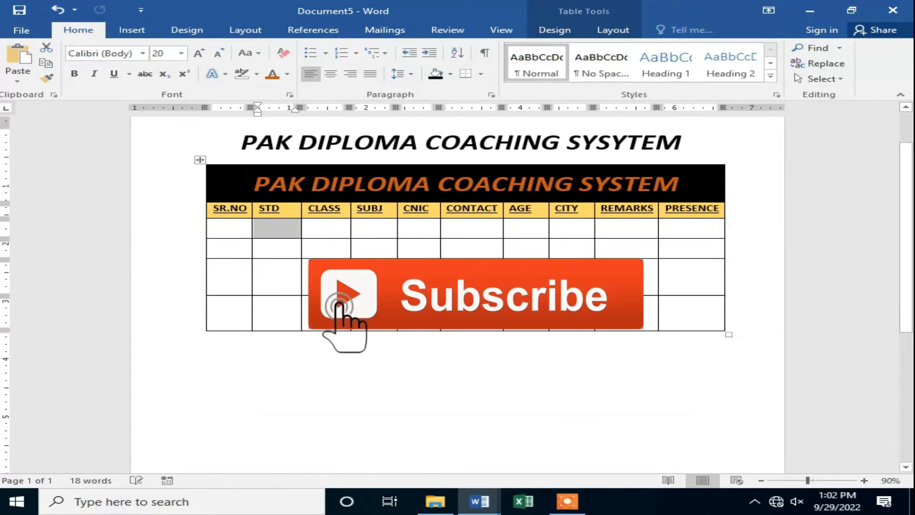
drag(420, 295, 420, 276)
drag(421, 313, 420, 297)
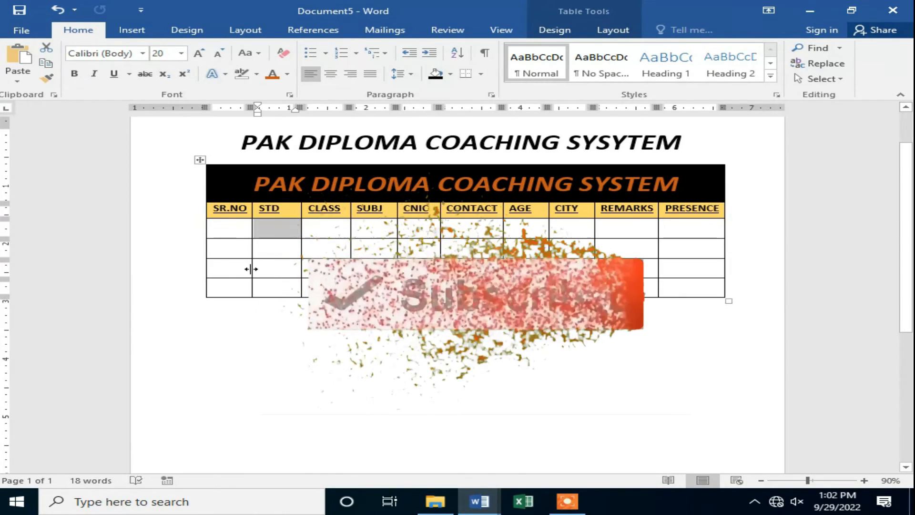
- Insert three more rows at the end of the table, below its last three empty rows
drag(237, 255, 680, 284)
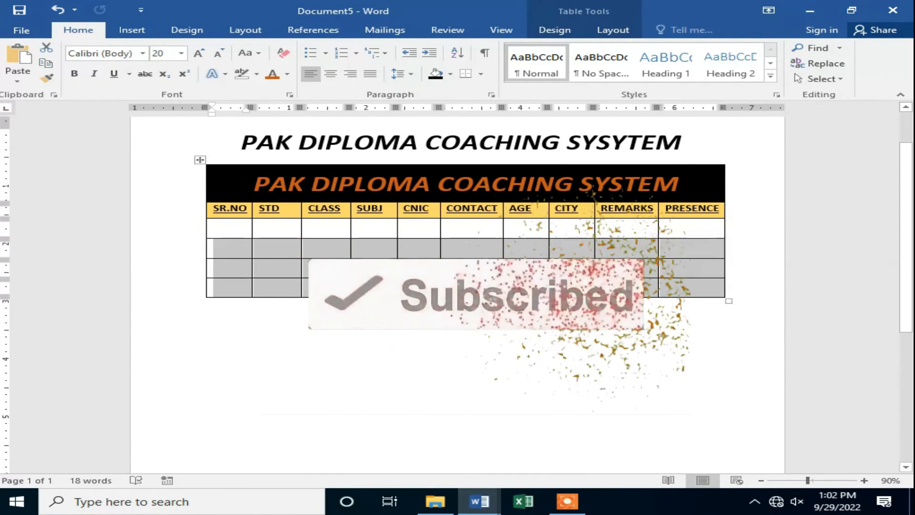
right_click(482, 263)
mouse_move(538, 355)
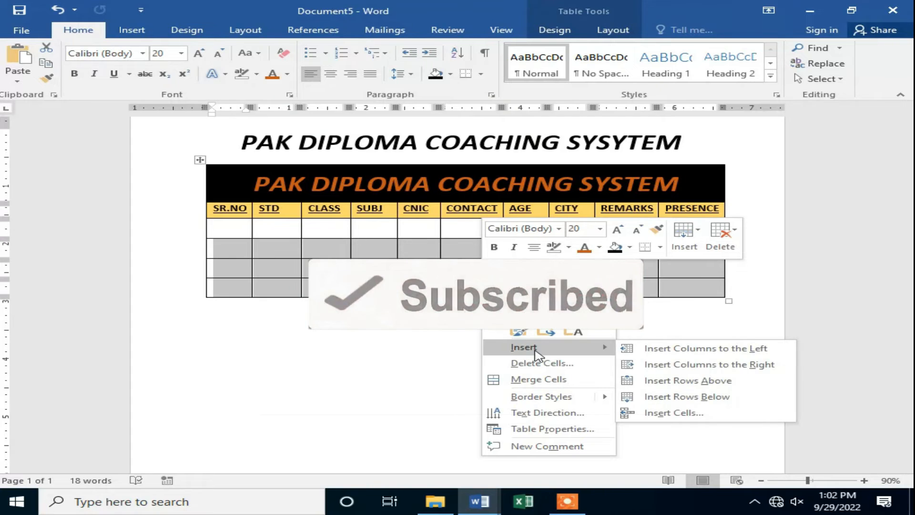
click(686, 396)
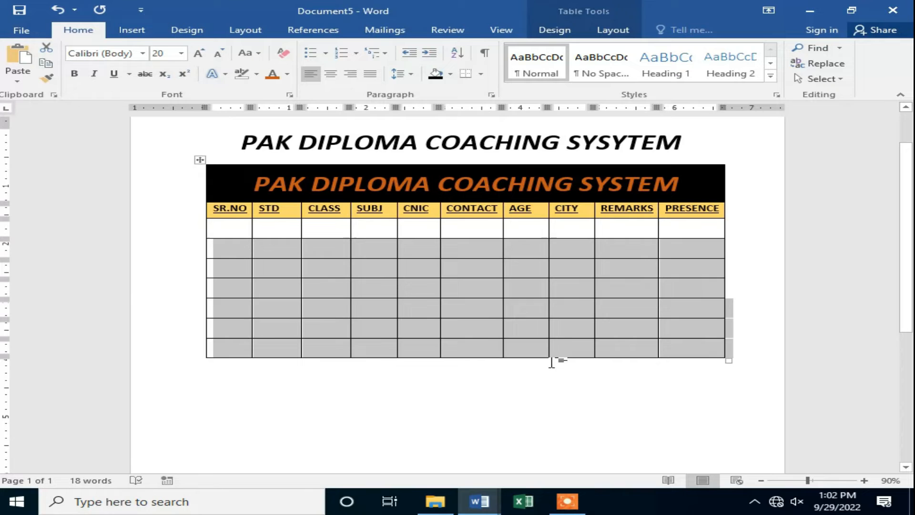
click(312, 368)
- Number the seven empty rows 1 to 7 in the SR.NO column
click(229, 228)
text(1)
click(235, 246)
text(2 )
text(3 )
text(4 )
text(5 )
text(6 )
text(7)
click(241, 384)
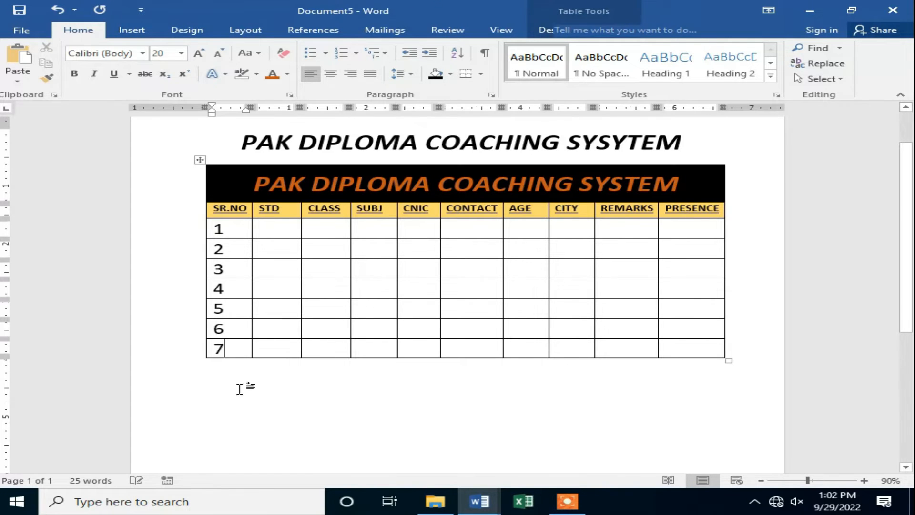
- Set the seven numbered rows to the Calibri Light font at a smaller font size
drag(217, 228, 688, 342)
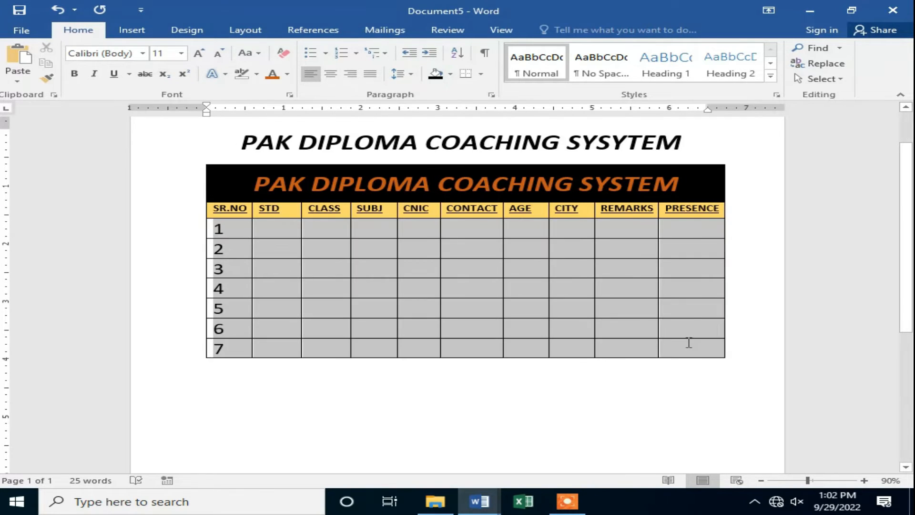
click(143, 53)
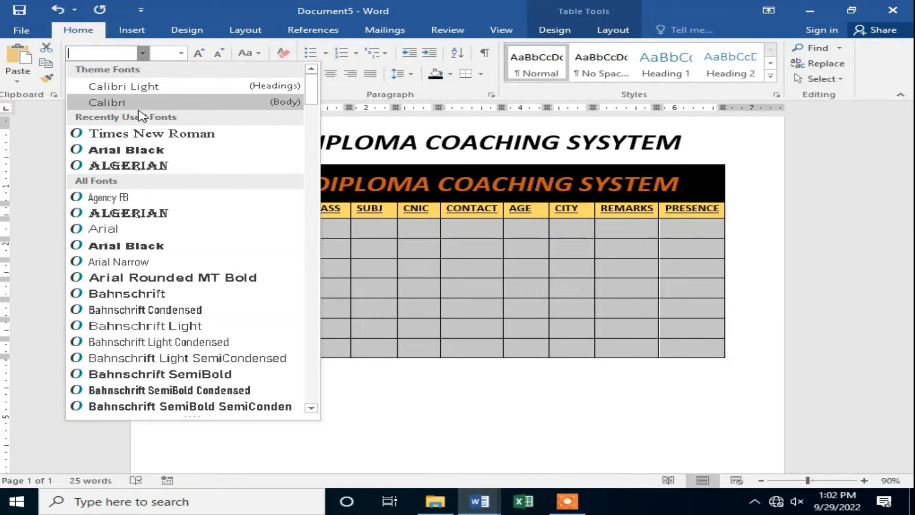
click(127, 84)
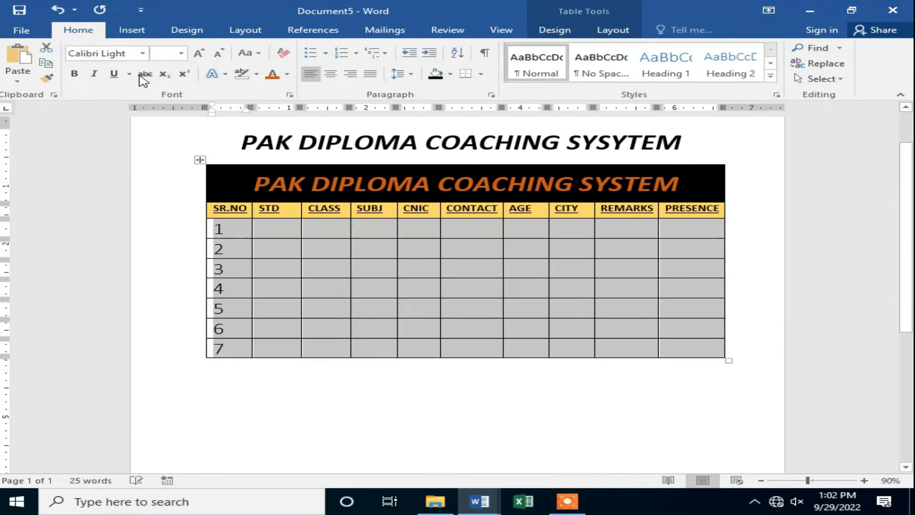
click(182, 53)
click(163, 132)
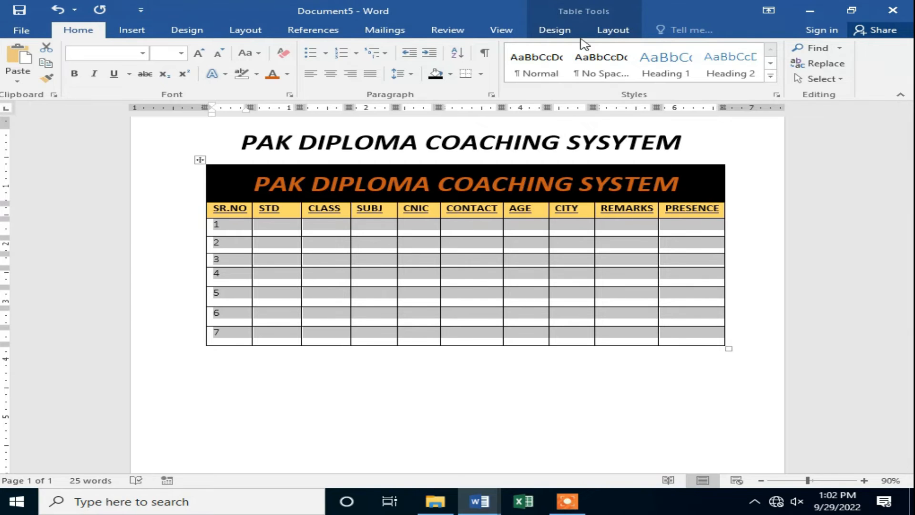
- Centre the contents of the seven numbered rows horizontally and vertically within their cells
click(612, 30)
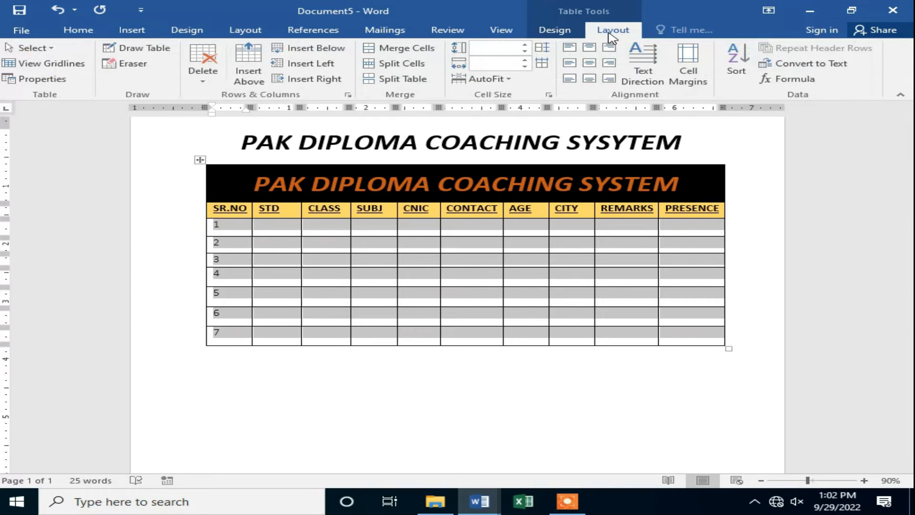
click(589, 79)
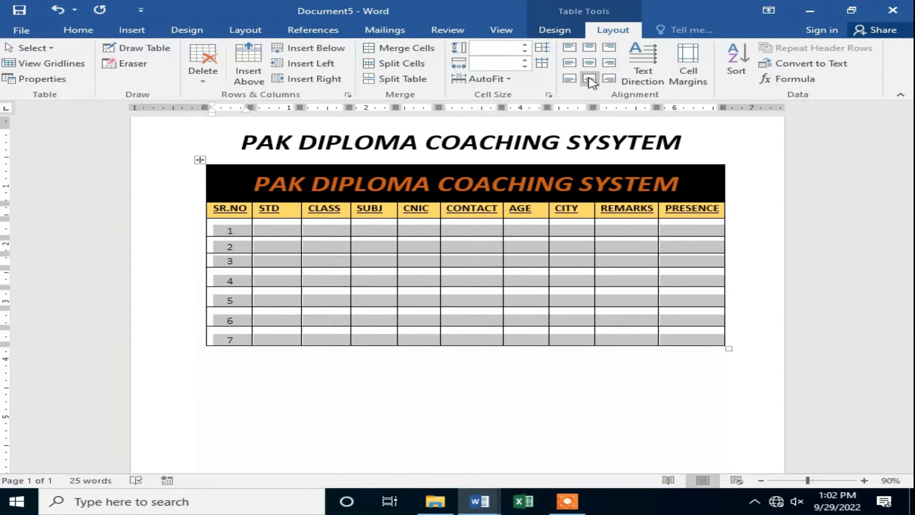
click(590, 63)
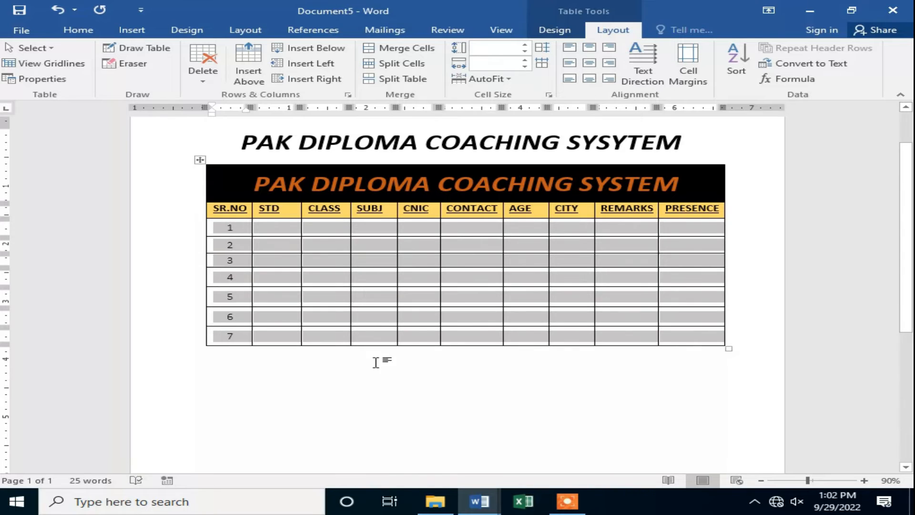
right_click(341, 305)
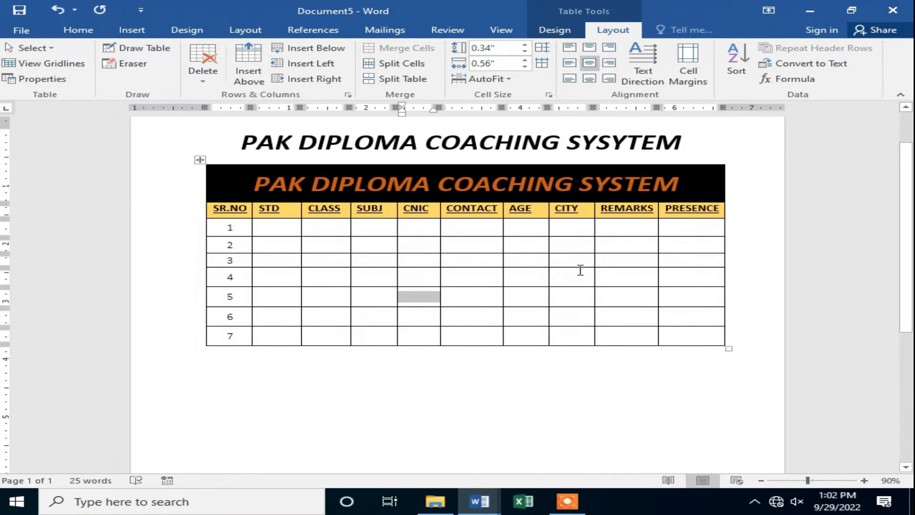
scroll(262, 286, up, 2)
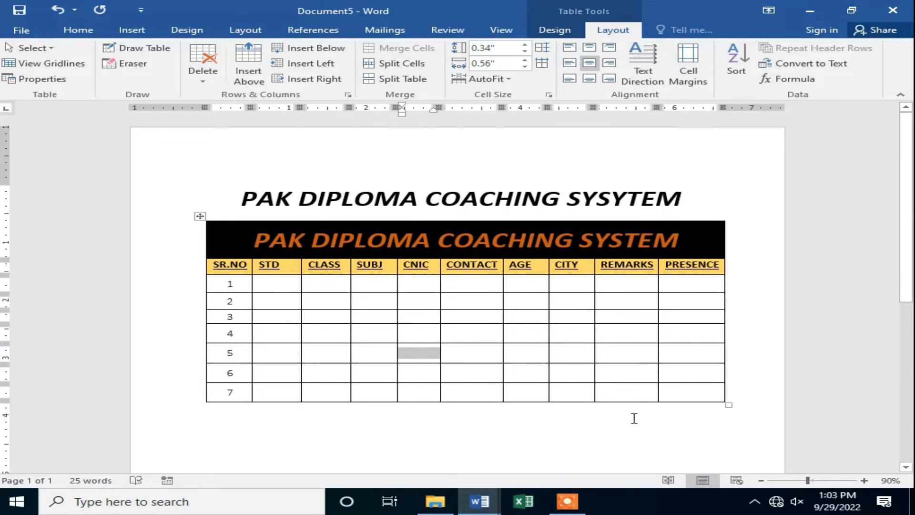
- Set the font size to 16 on the empty line below the table
scroll(503, 445, down, 3)
click(534, 350)
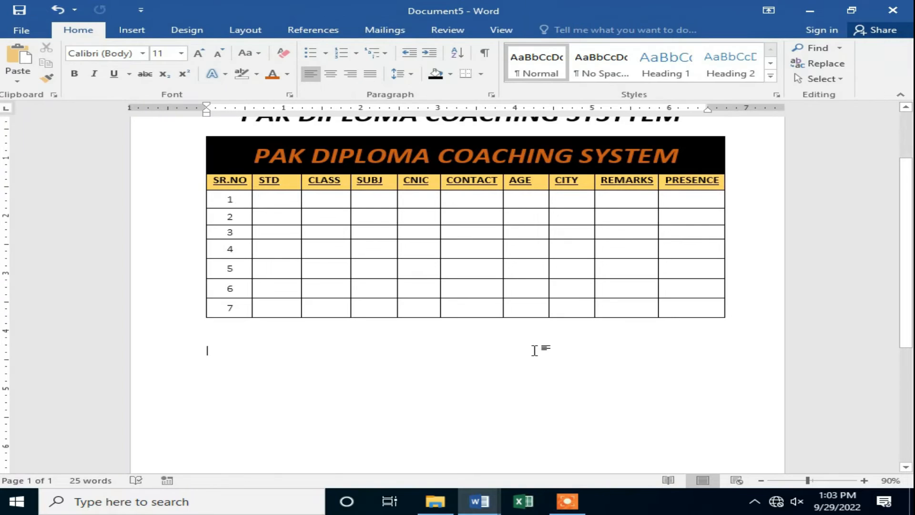
click(198, 53)
click(198, 53)
click(199, 53)
click(199, 53)
click(199, 53)
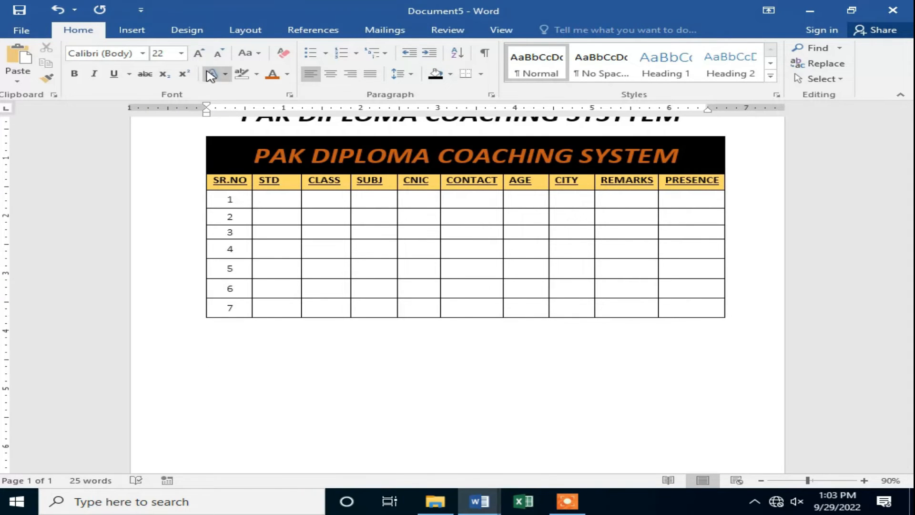
click(218, 55)
- Write "Guardian Signature:" followed by an underscore line below the table, with correct spelling and a space between the two words
text(G)
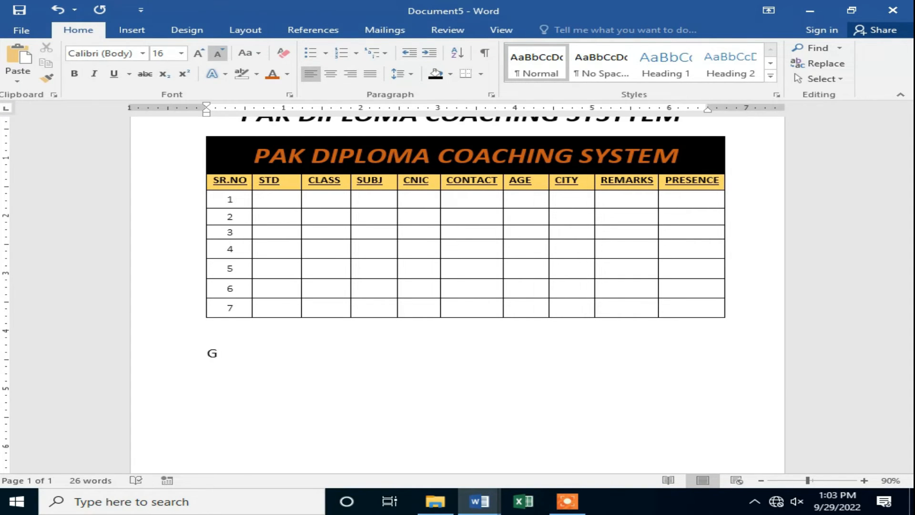
text(ardian)
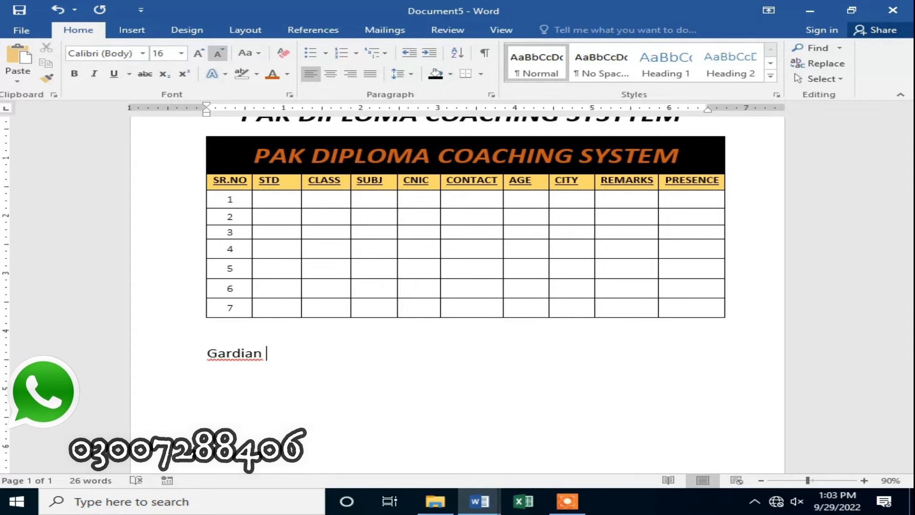
click(226, 353)
right_click(261, 361)
click(319, 223)
text(S)
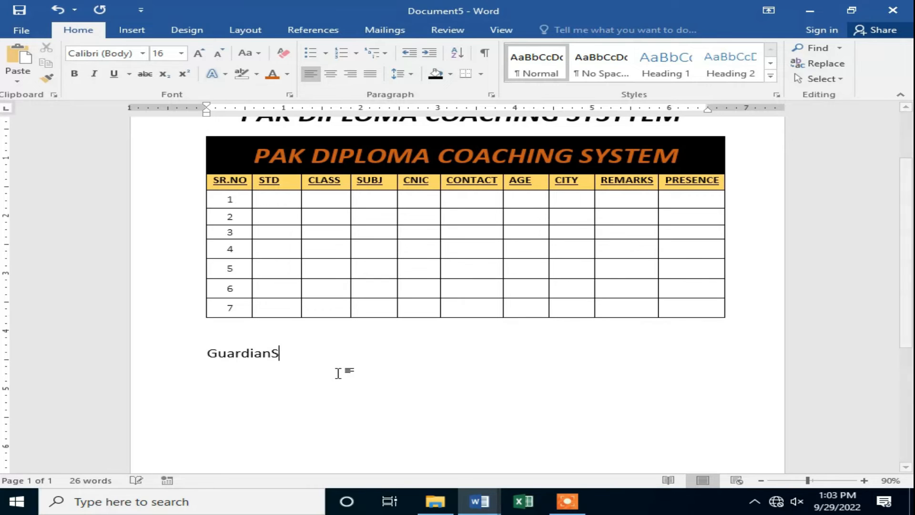
text(ignatur)
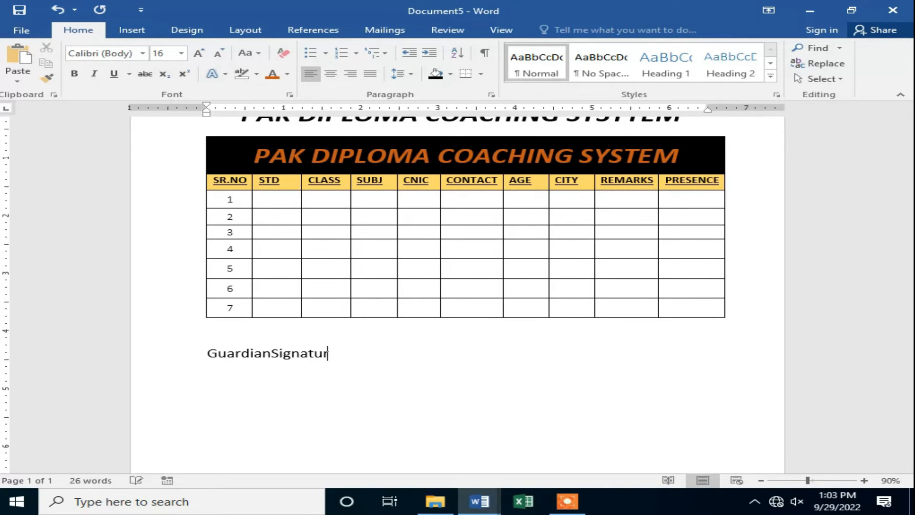
text(e:______________)
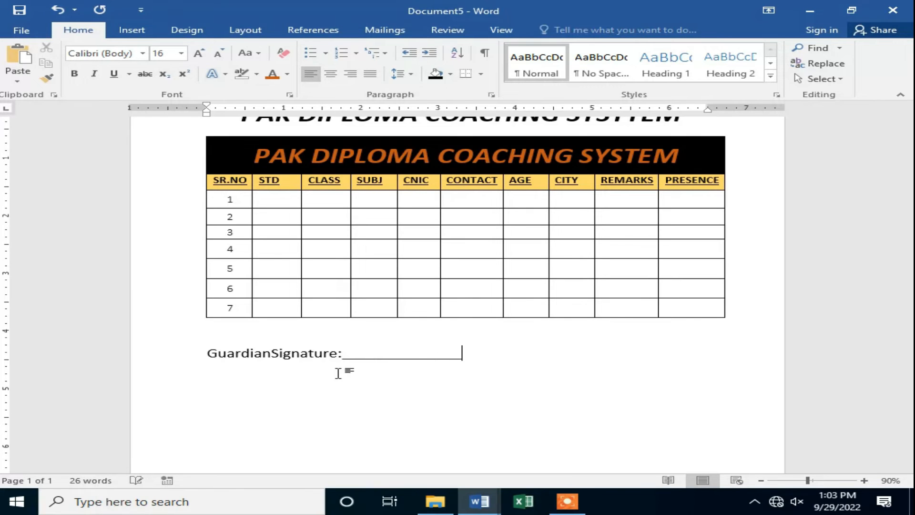
key(Tab)
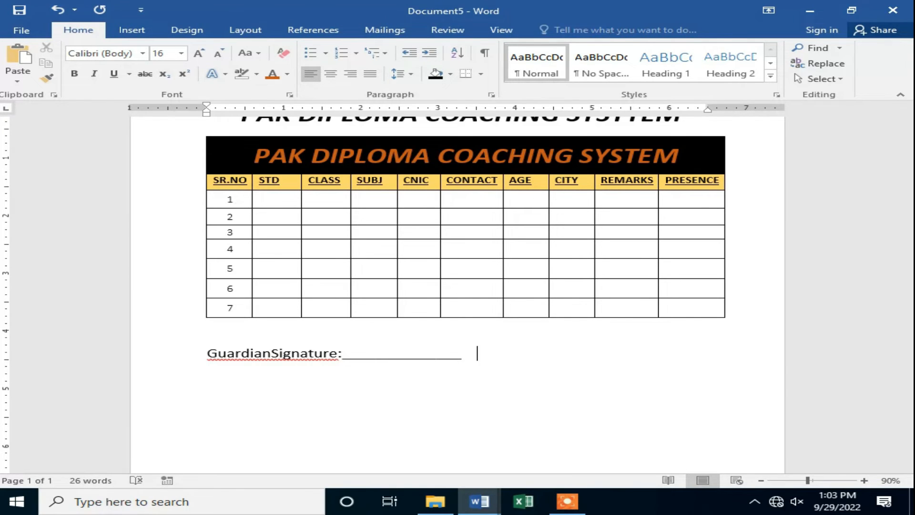
click(272, 353)
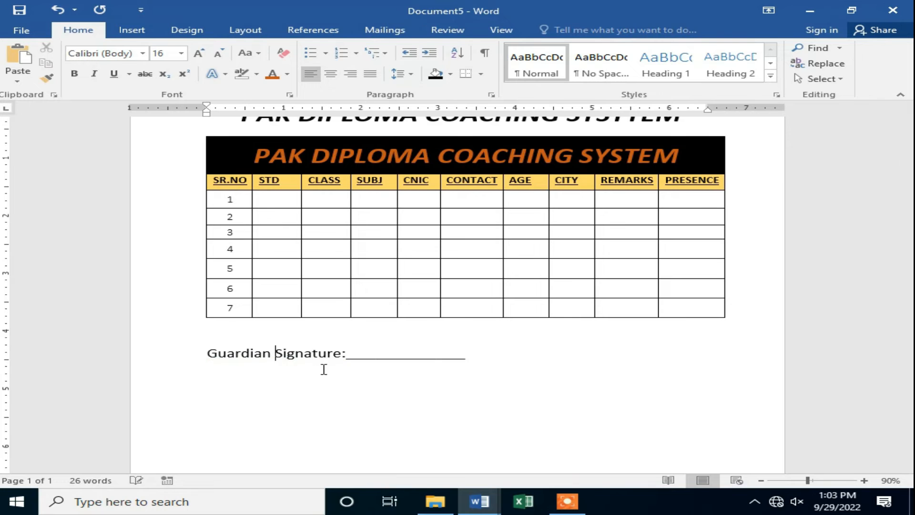
- Add "Std. Signature:" with an underscore line on the same line, separated by tabs and short enough to fit
key(Tab)
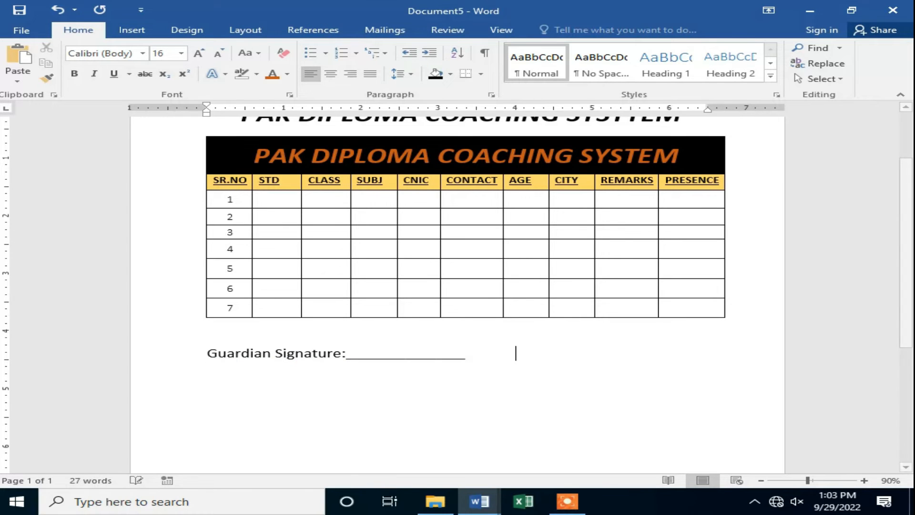
text(St)
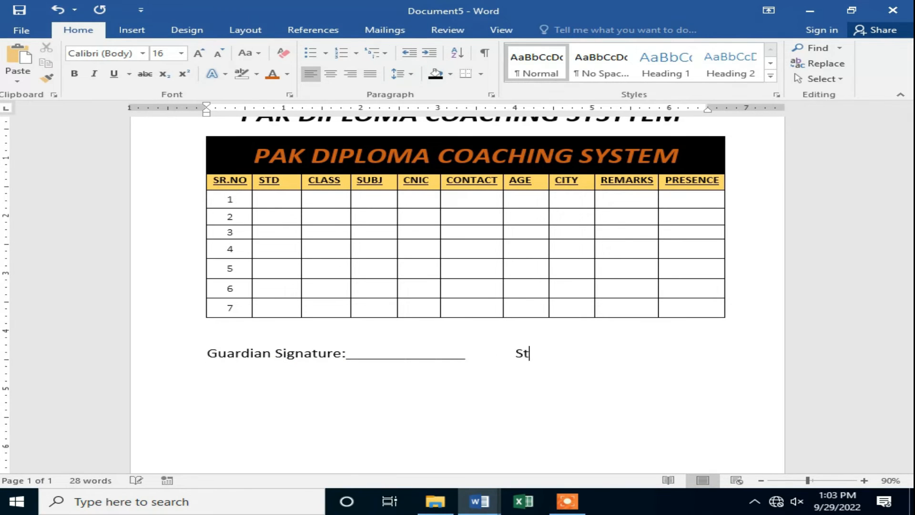
text(d. signature)
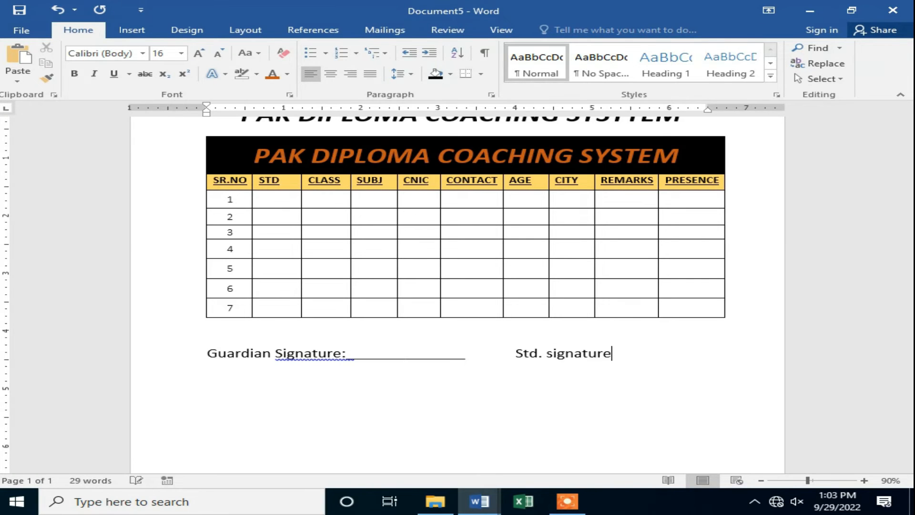
text(:______________)
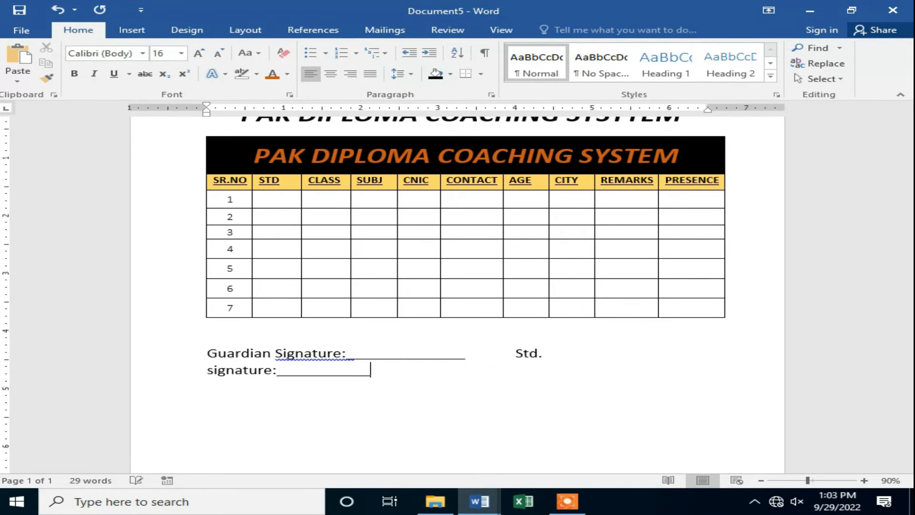
key(BackSpace)
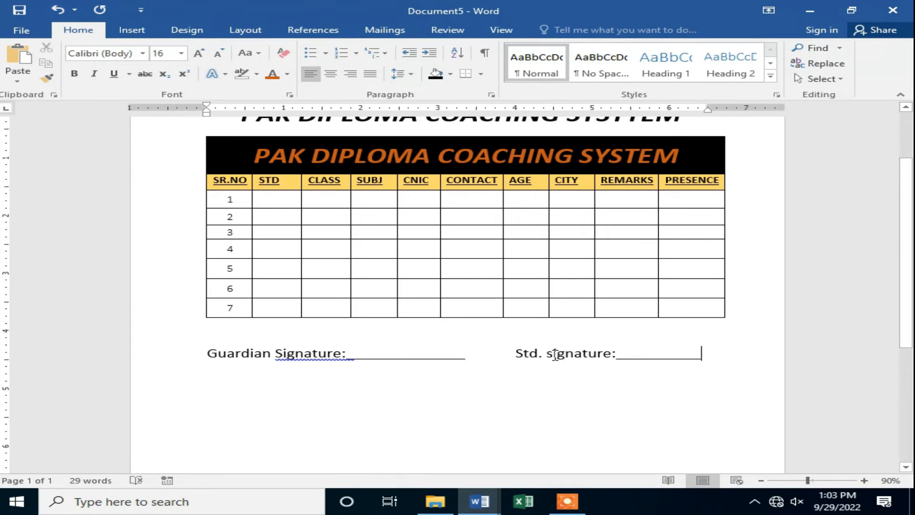
key(BackSpace)
text(S)
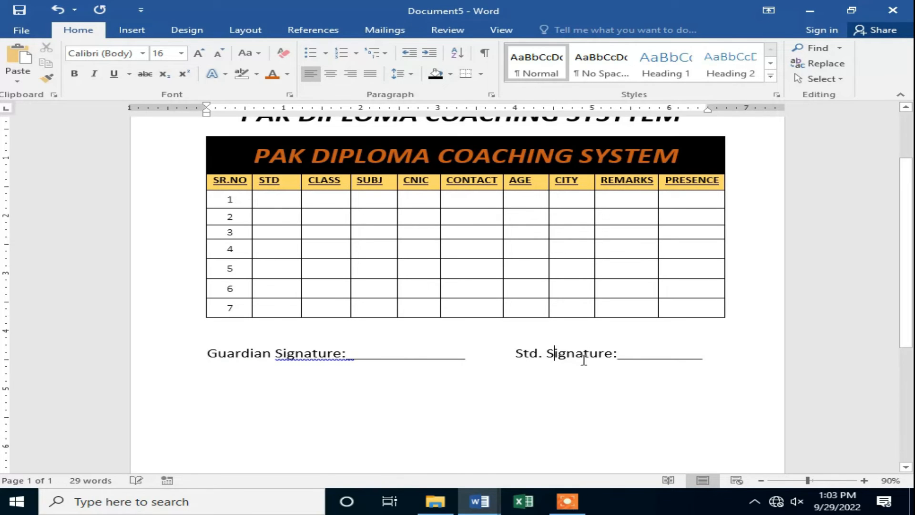
- Shorten the underscore line after "Guardian Signature:" slightly and put a space between the colon and the line
click(465, 362)
key(BackSpace)
key(BackSpace)
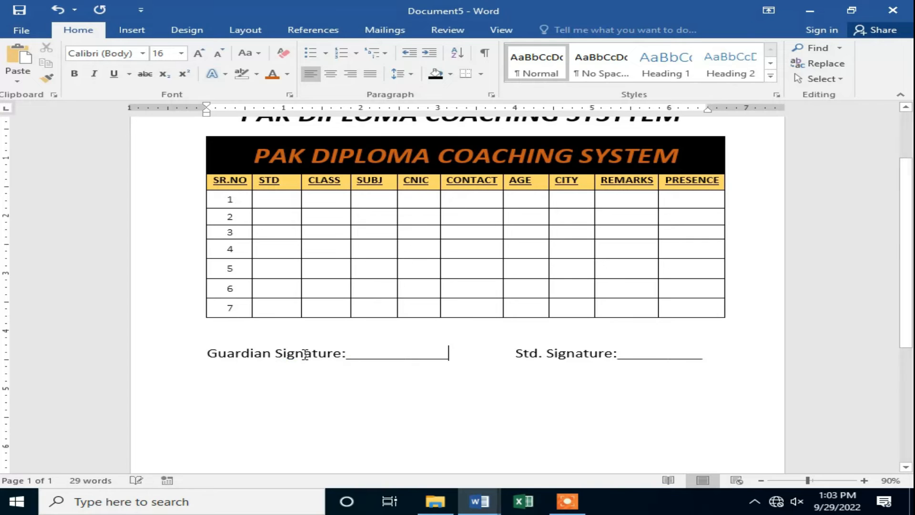
click(348, 355)
right_click(478, 391)
click(303, 444)
scroll(482, 424, up, 3)
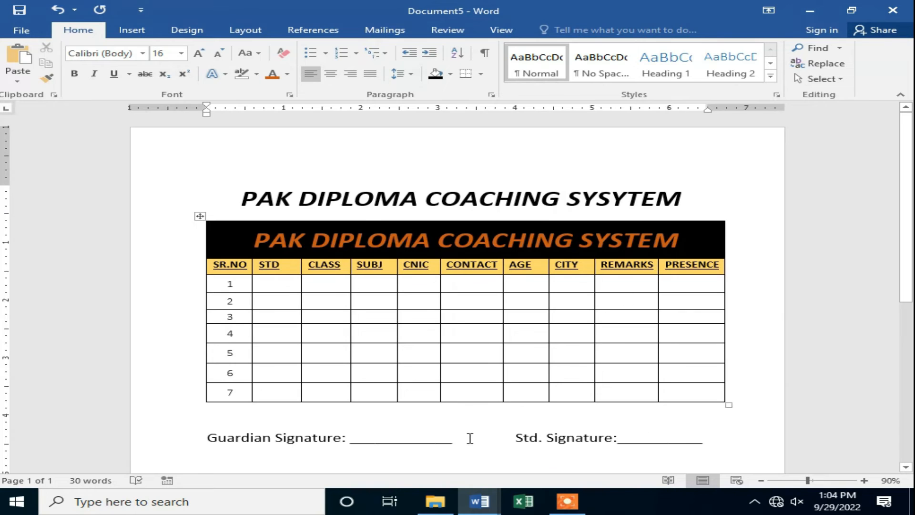
scroll(470, 437, down, 3)
click(724, 362)
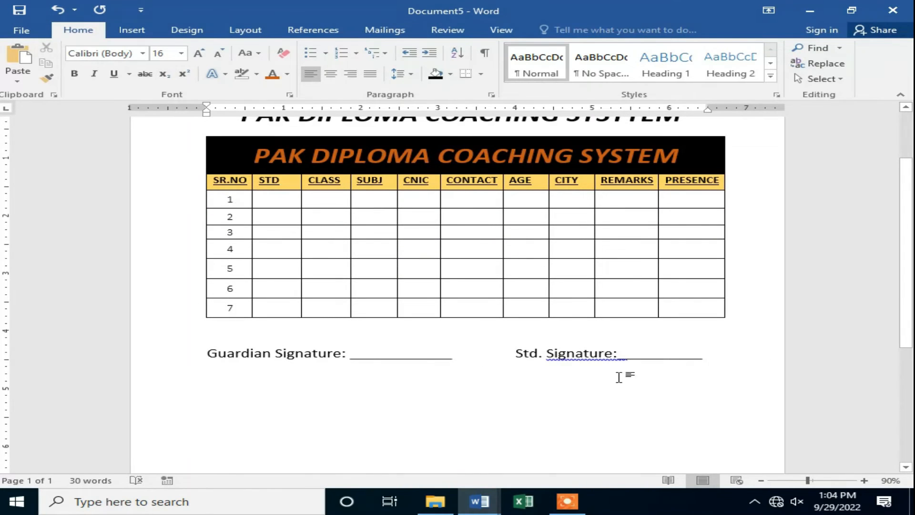
click(617, 353)
key(Return)
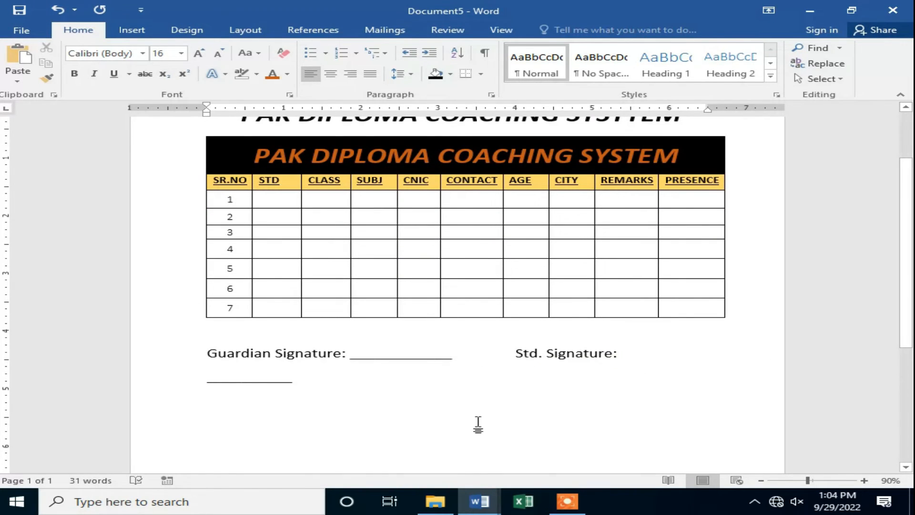
key(ctrl+z)
- Move "Std. Signature:" one tab stop closer to the guardian field and put a space after its colon
click(517, 355)
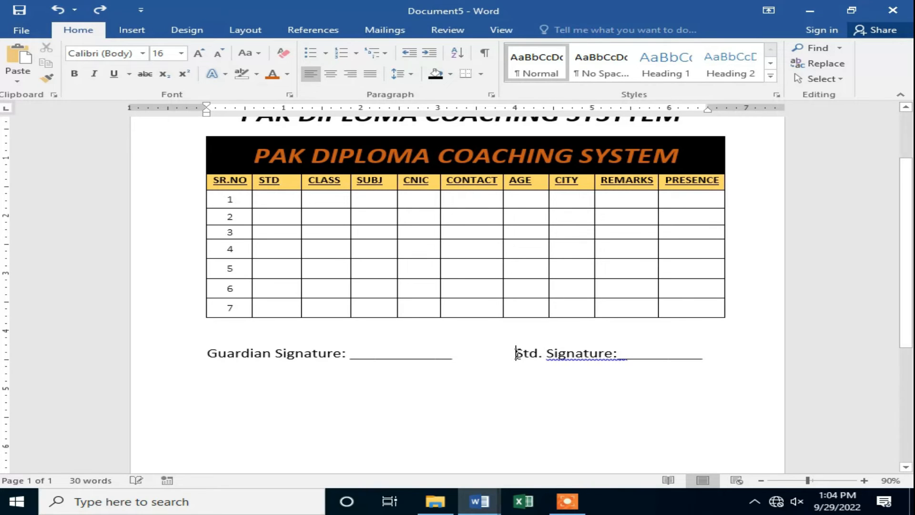
key(BackSpace)
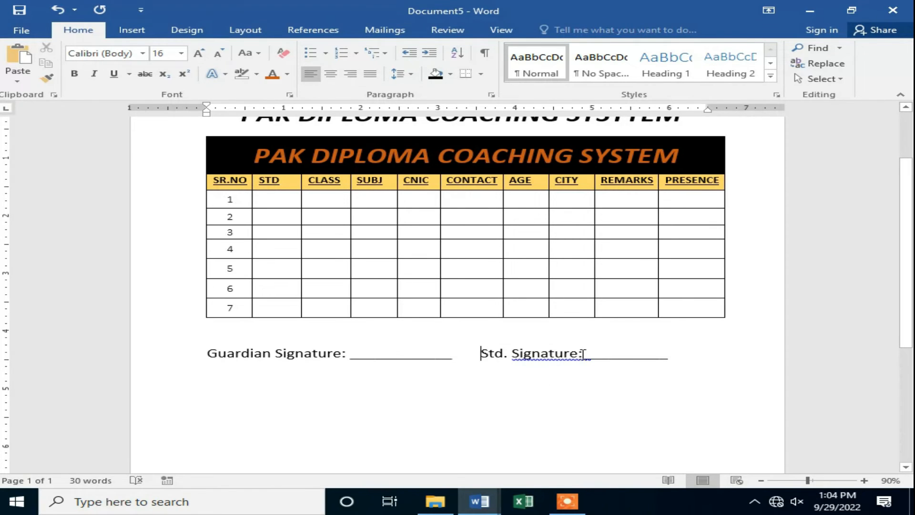
click(582, 353)
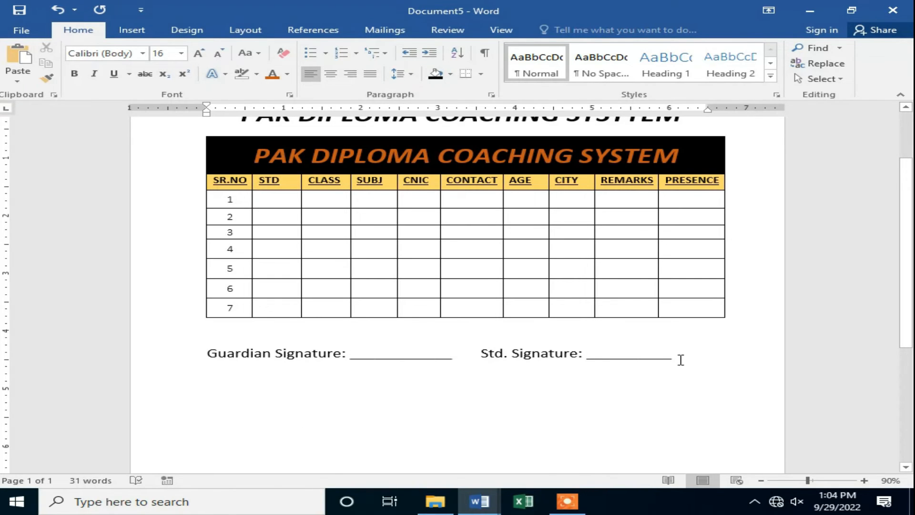
- Start a new line three lines below the signature fields and indent it by six tabs
key(Return)
key(Return)
key(Return)
key(Tab)
key(Tab)
key(Tab)
key(Tab)
key(Tab)
key(Tab)
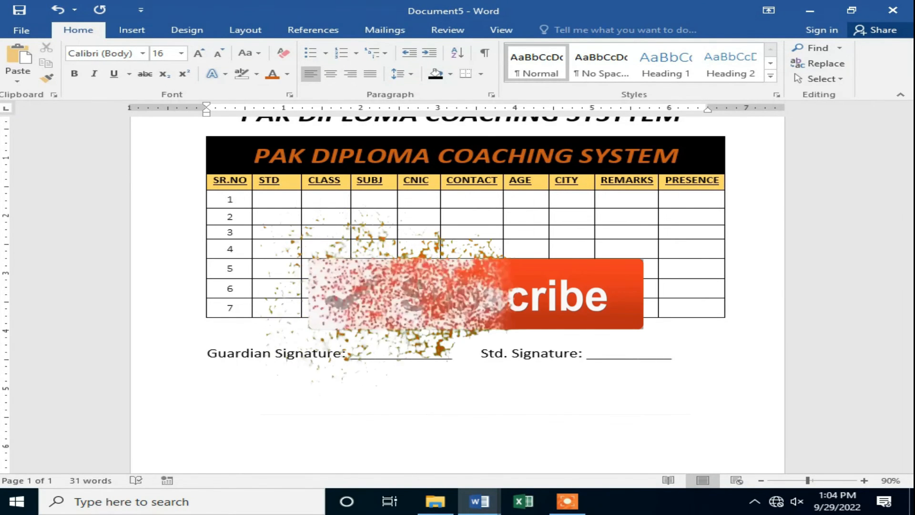
- Write "HOD(Head of Department):" followed by an underscore line and shift it back one tab stop to fit one line
text(Head)
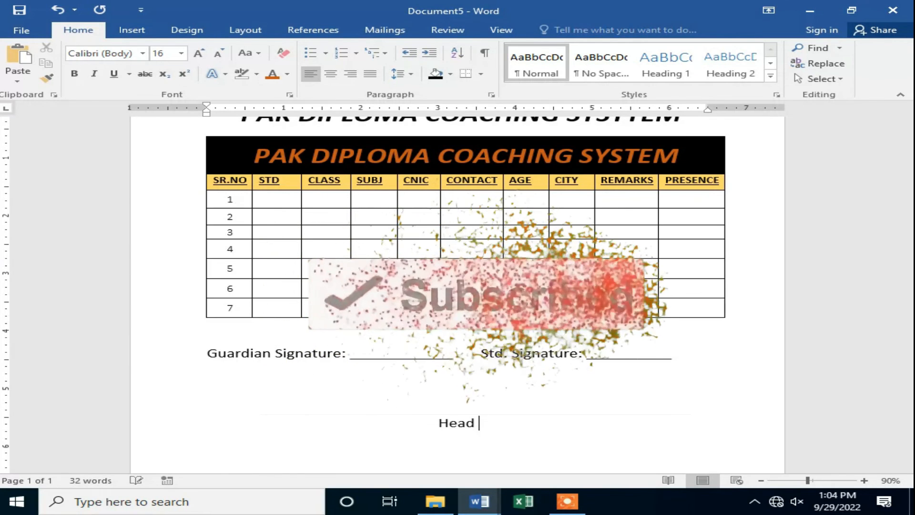
key(BackSpace)
key(BackSpace)
key(BackSpace)
key(BackSpace)
text(OD(Head Of)
key(BackSpace)
key(BackSpace)
text(of Department))
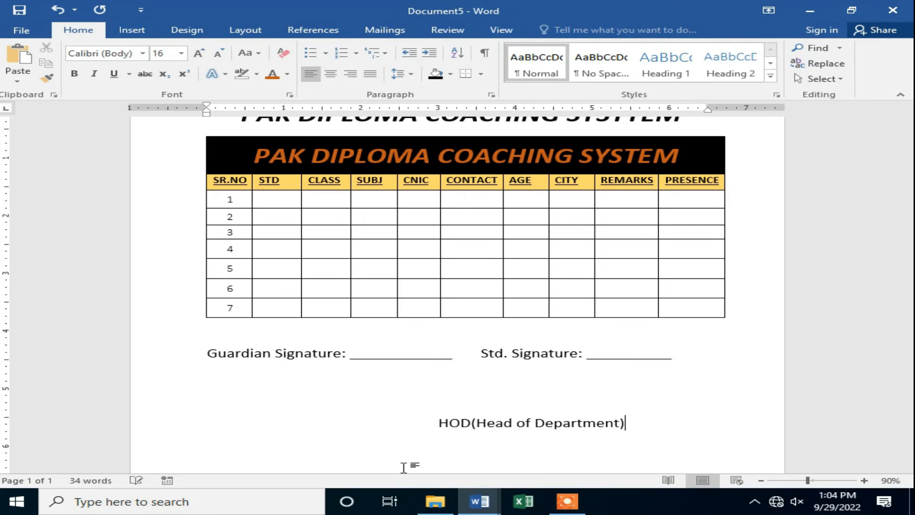
text(: _____________)
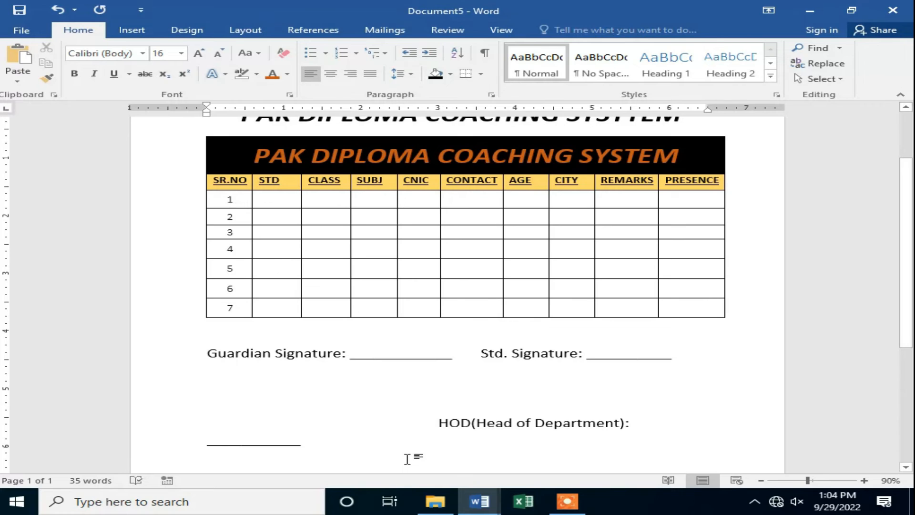
key(BackSpace)
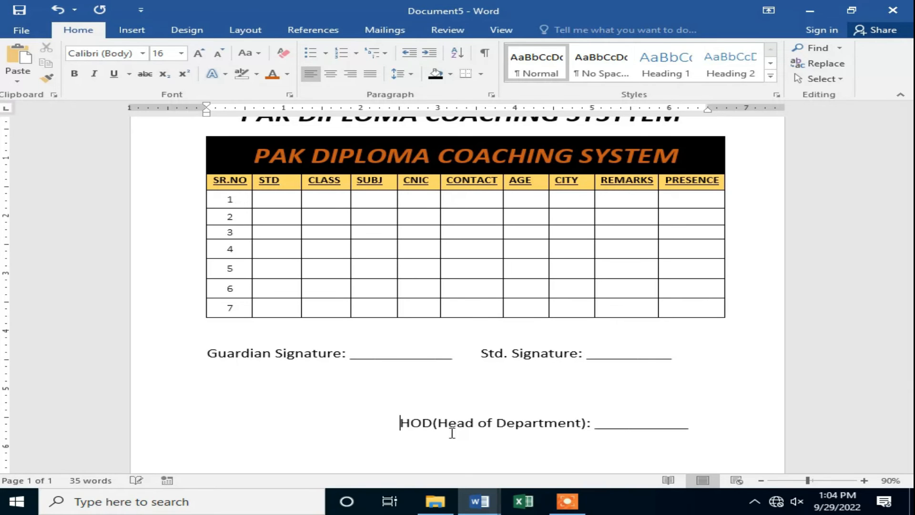
- Insert another empty line directly below the Guardian and Std. signature line
scroll(579, 447, down, 2)
scroll(579, 447, down, 1)
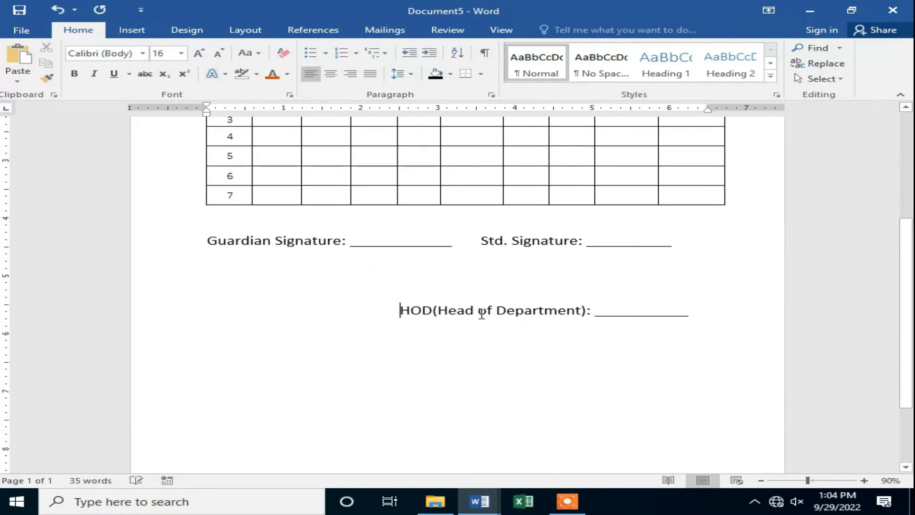
scroll(723, 293, down, 1)
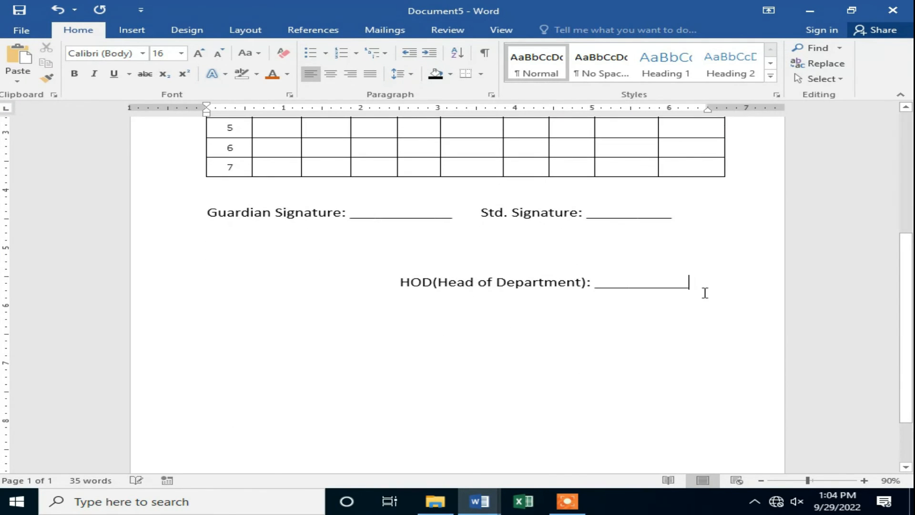
click(696, 218)
key(Return)
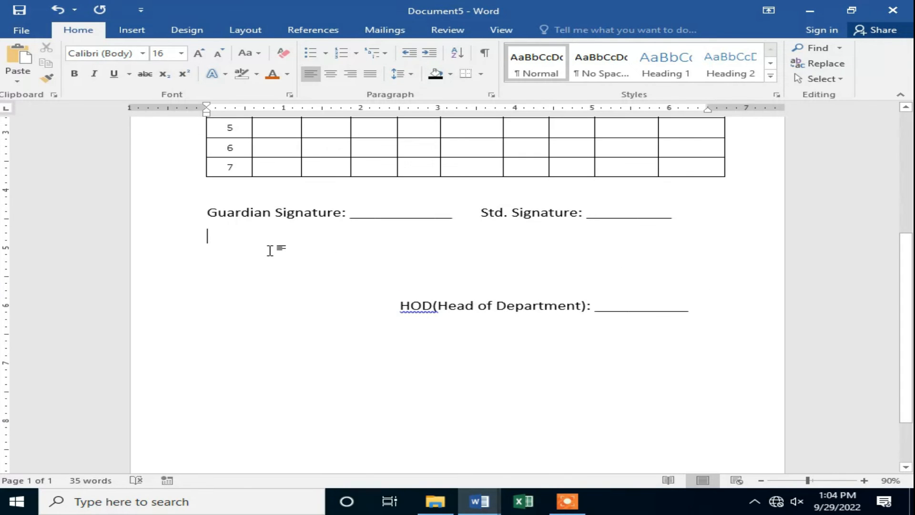
- Write "Remarks:" on the empty line under the signature fields, followed by three full-width underscore lines
text(Remark)
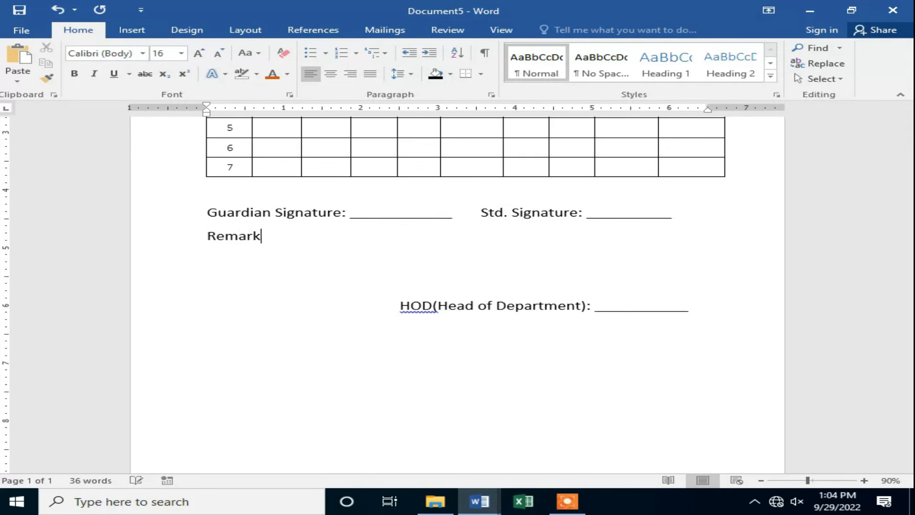
text(s: __________________________________________)
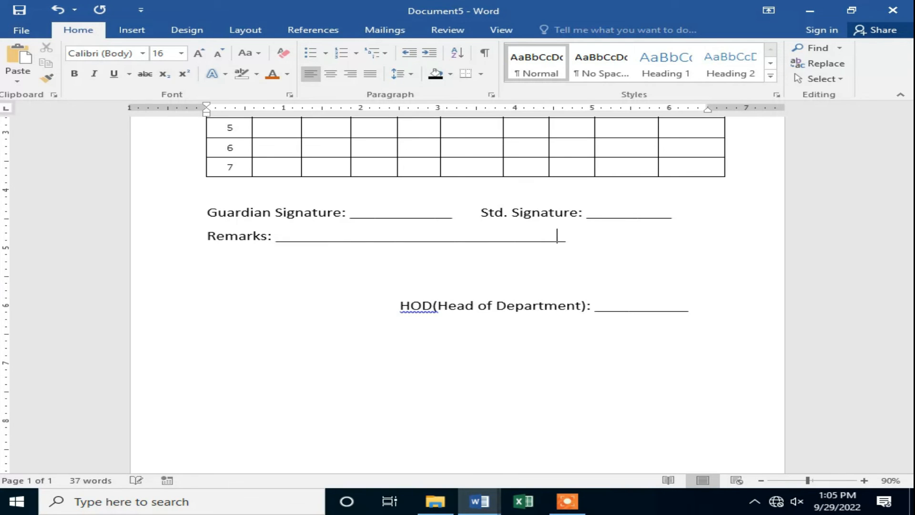
text(______________________________________)
text(_________________________________)
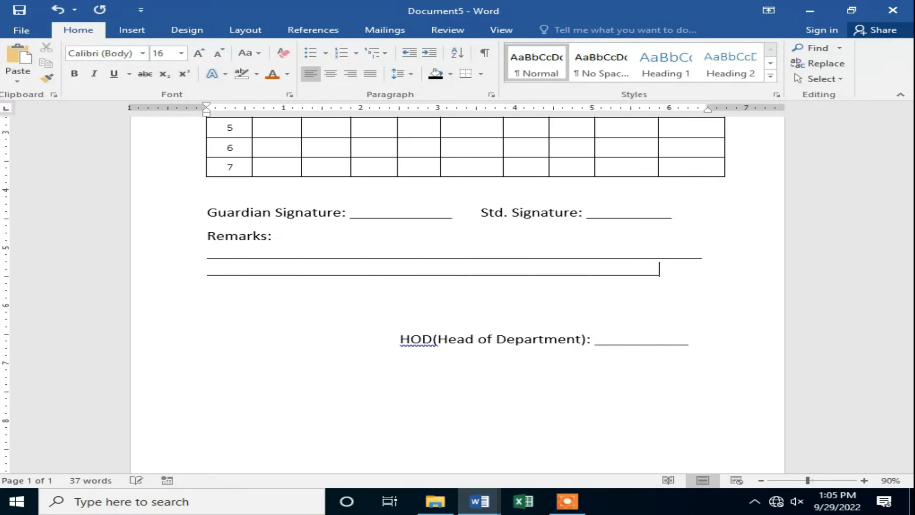
text(_________________________________________________________)
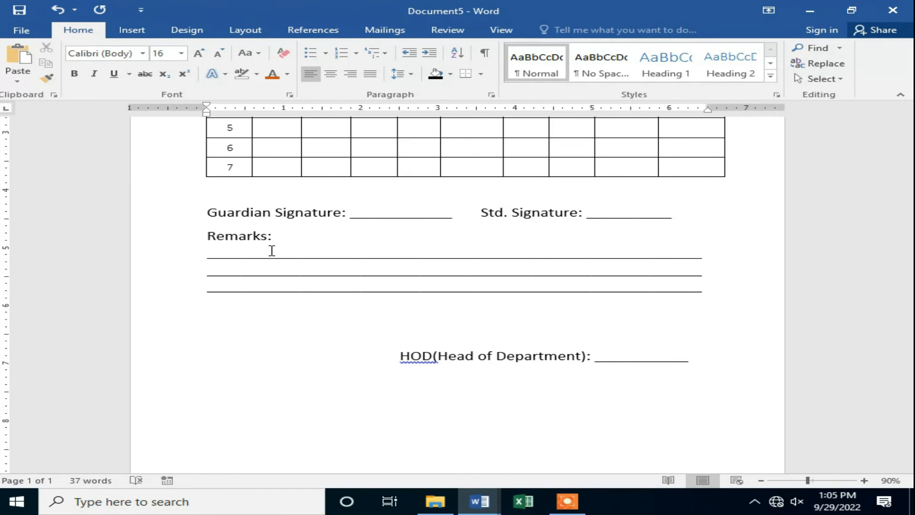
- Make the Guardian and Std. signature line and the "Remarks:" label bold
scroll(471, 333, up, 5)
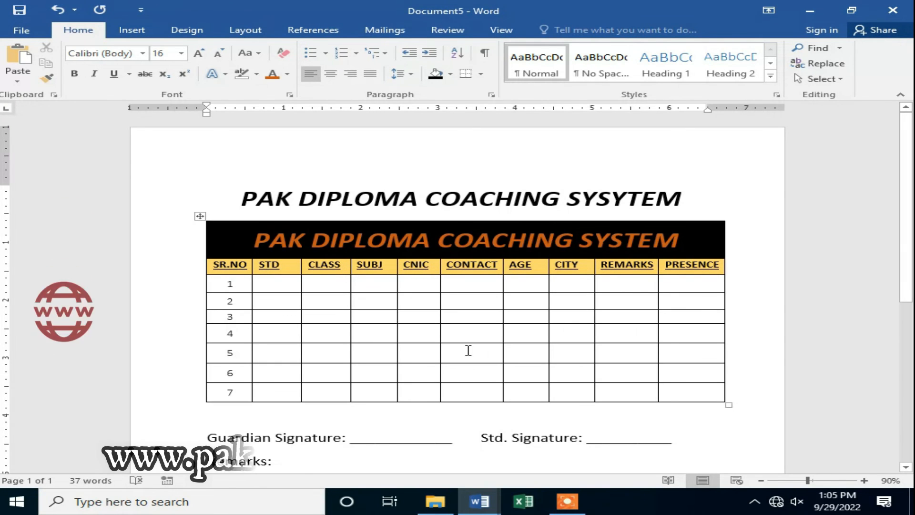
scroll(485, 349, down, 1)
scroll(485, 349, down, 3)
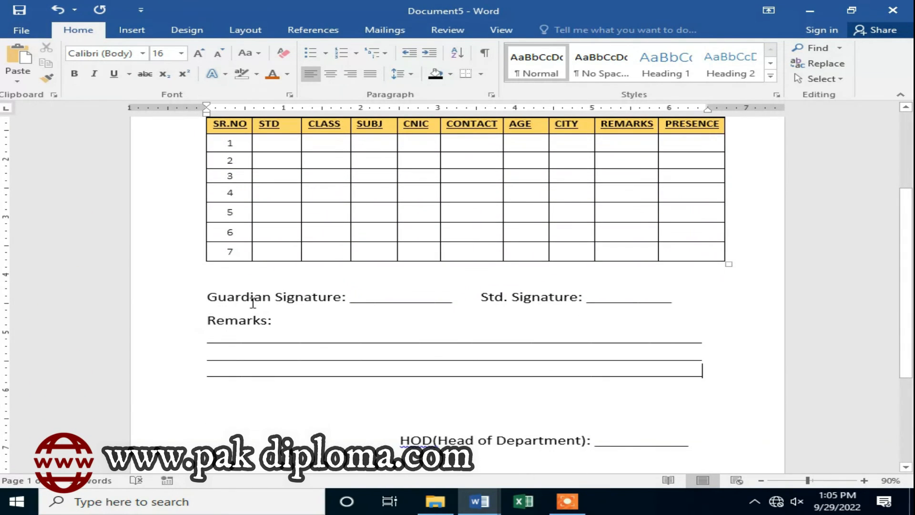
drag(207, 297, 274, 322)
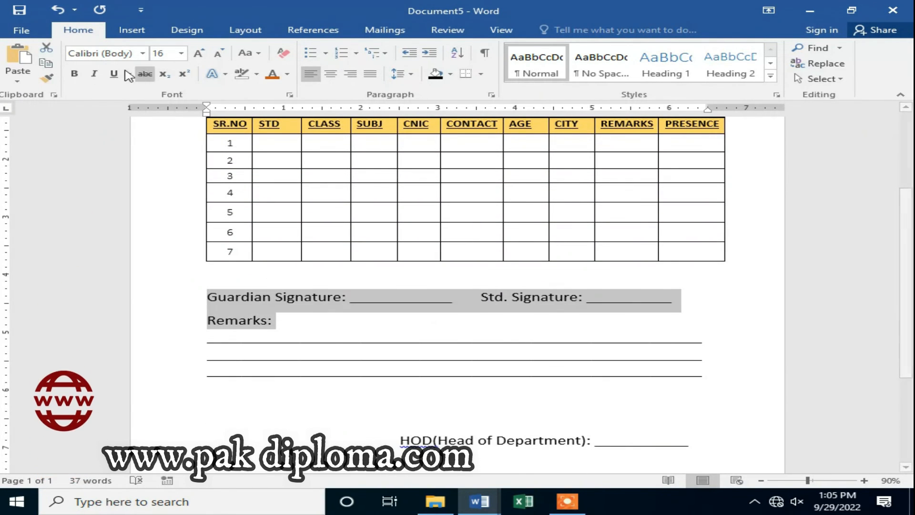
click(75, 76)
click(420, 334)
- Make the whole "HOD(Head of Department):" line bold, including its underscores
scroll(470, 369, down, 3)
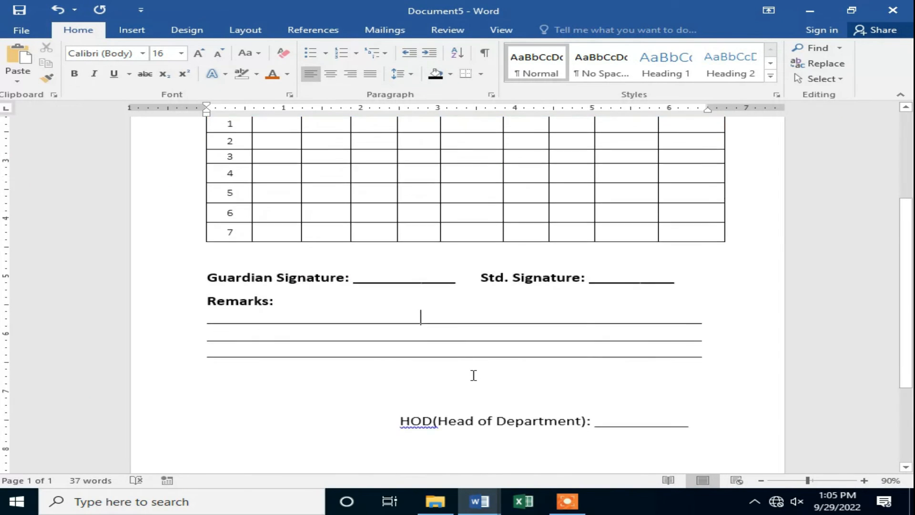
drag(390, 328, 708, 329)
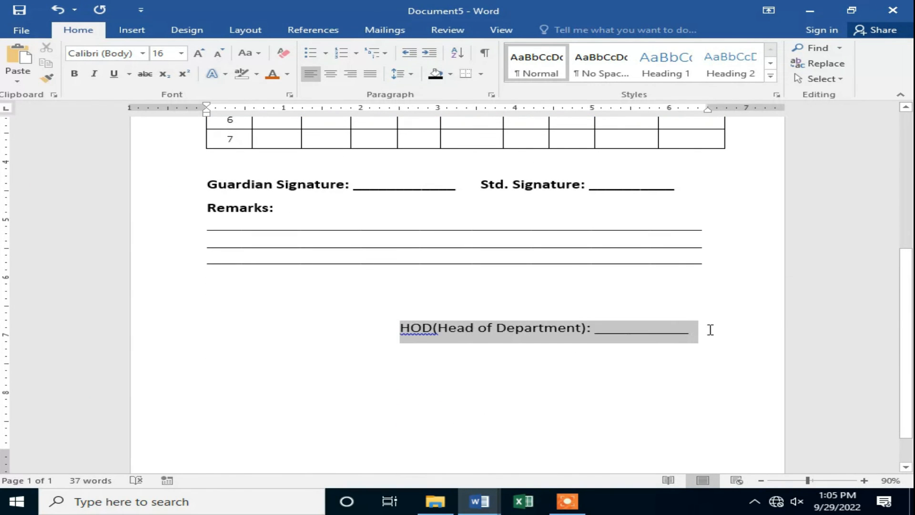
click(75, 74)
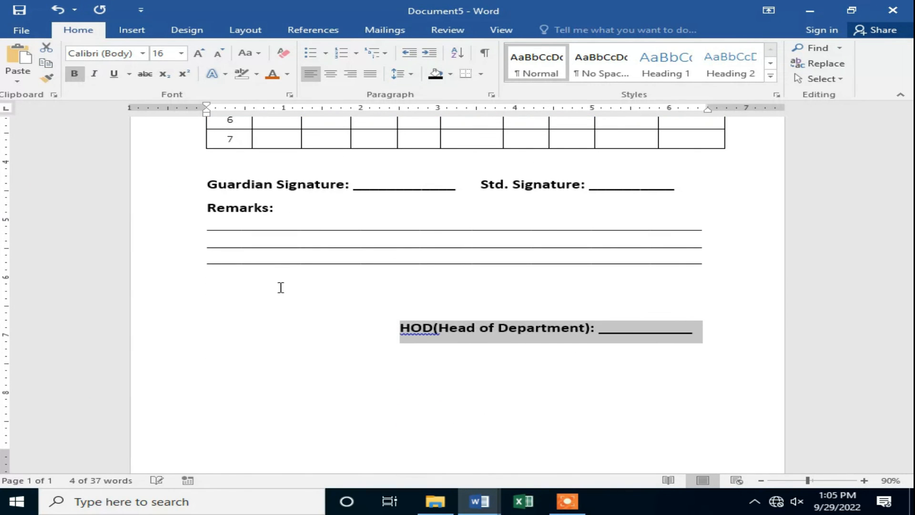
- Insert three more empty lines between the remarks lines and the HOD signature line
click(416, 310)
key(Return)
key(Return)
key(Return)
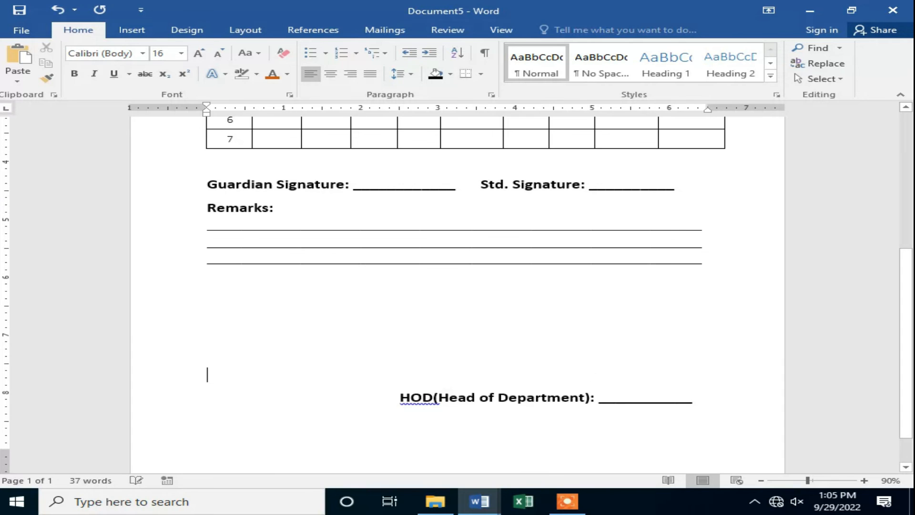
- Put a space between "HOD" and "(Head of Department)"
scroll(462, 443, down, 1)
click(410, 377)
right_click(413, 377)
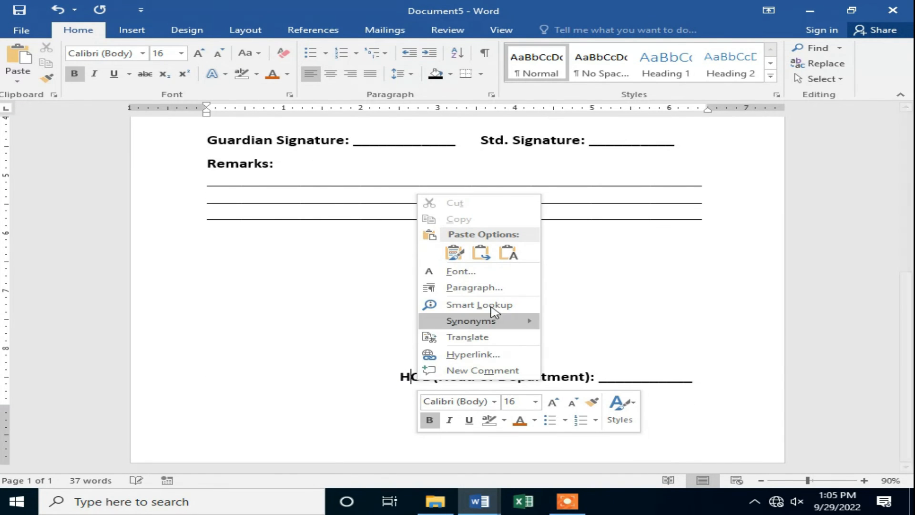
key(Escape)
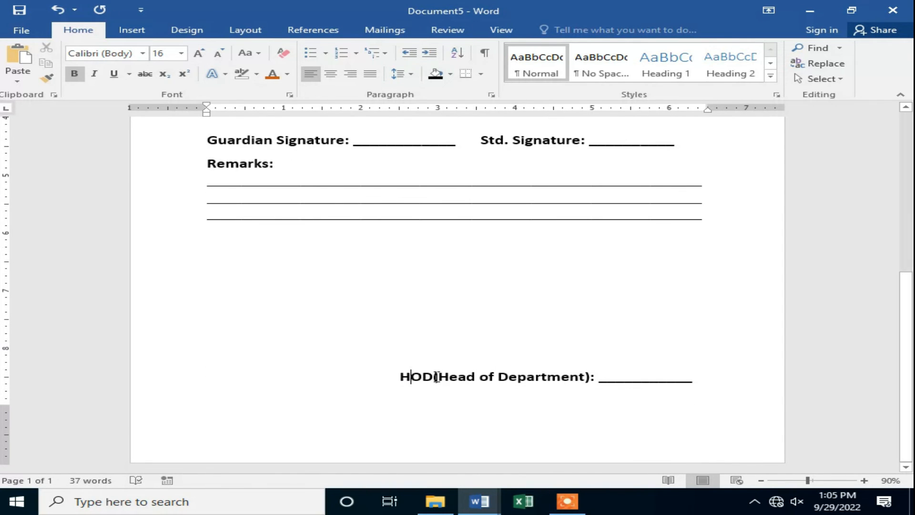
click(433, 378)
key(Right)
key(Right)
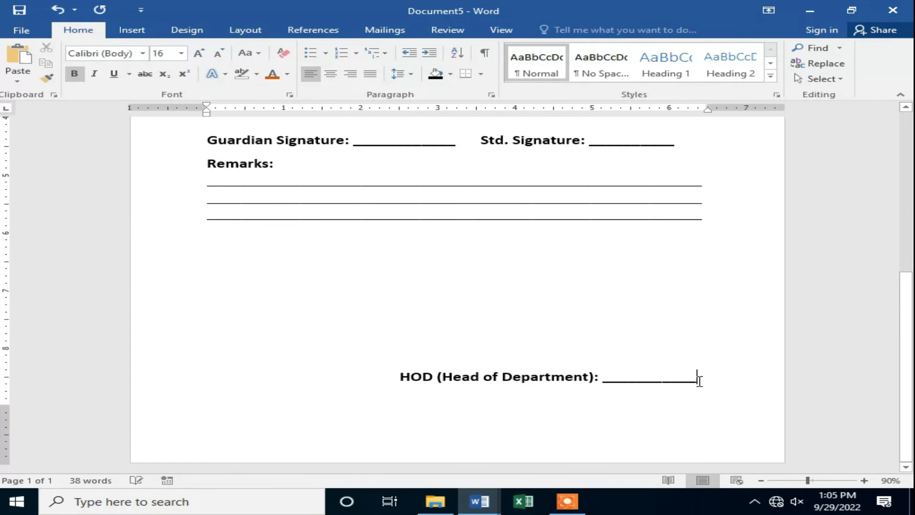
- Lengthen the HOD signature's underscore line slightly, keeping it on the same line as its label
text(____)
key(BackSpace)
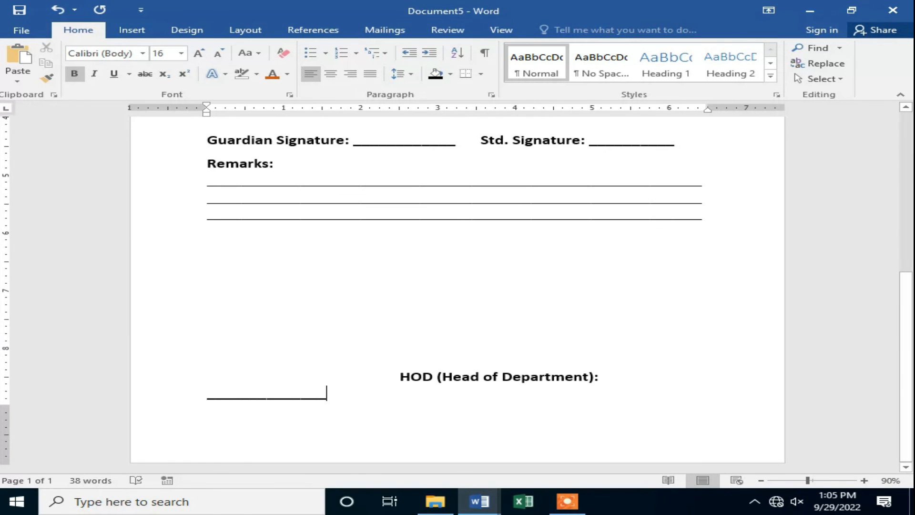
key(BackSpace)
key(BackSpace)
key(BackSpace)
click(354, 387)
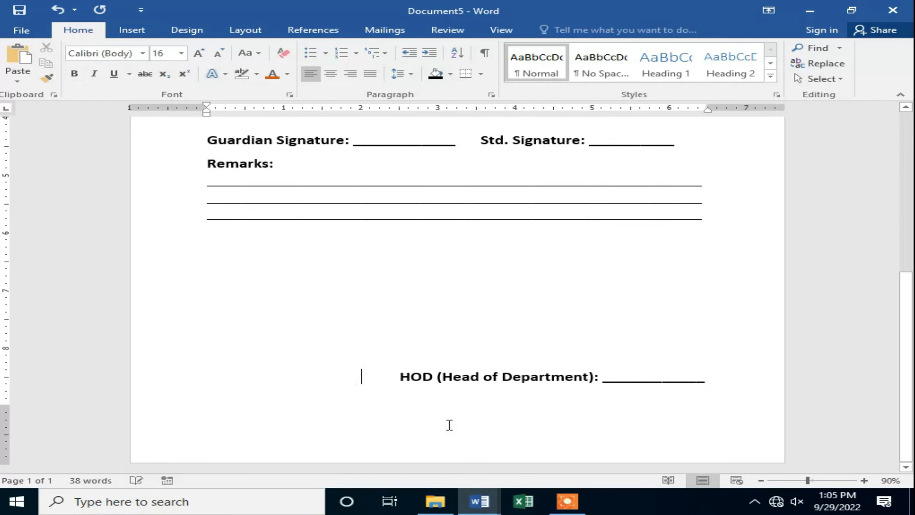
scroll(469, 396, up, 10)
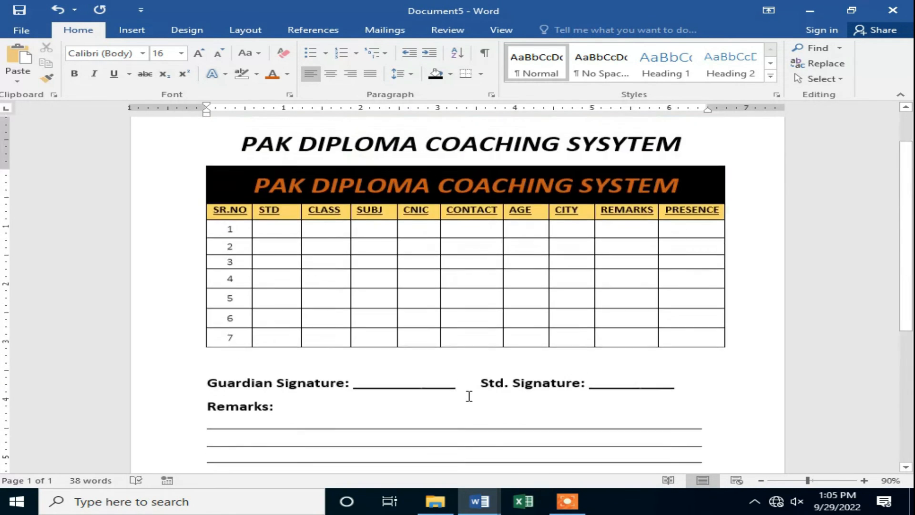
scroll(484, 332, down, 9)
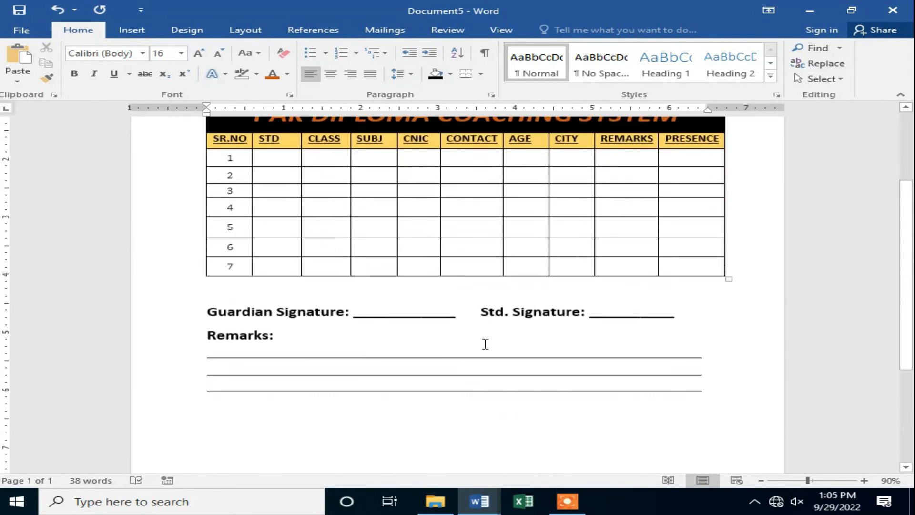
scroll(340, 296, up, 9)
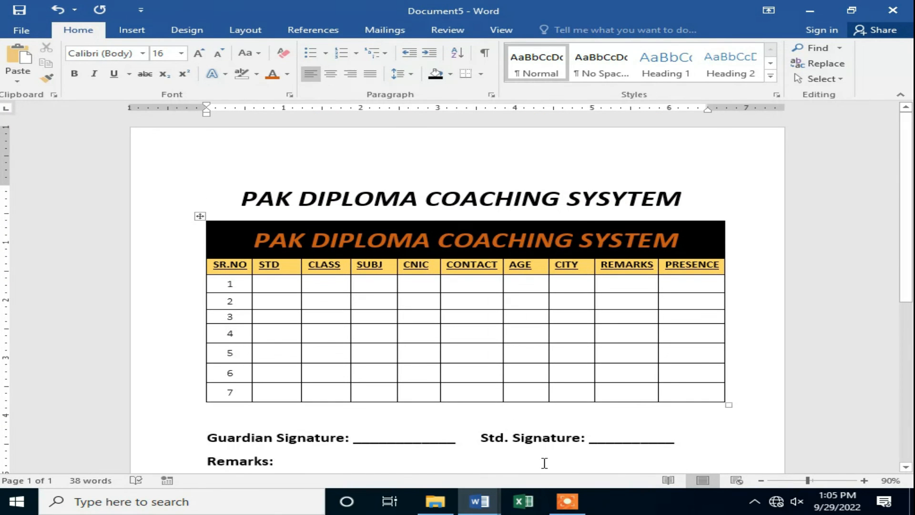
click(473, 352)
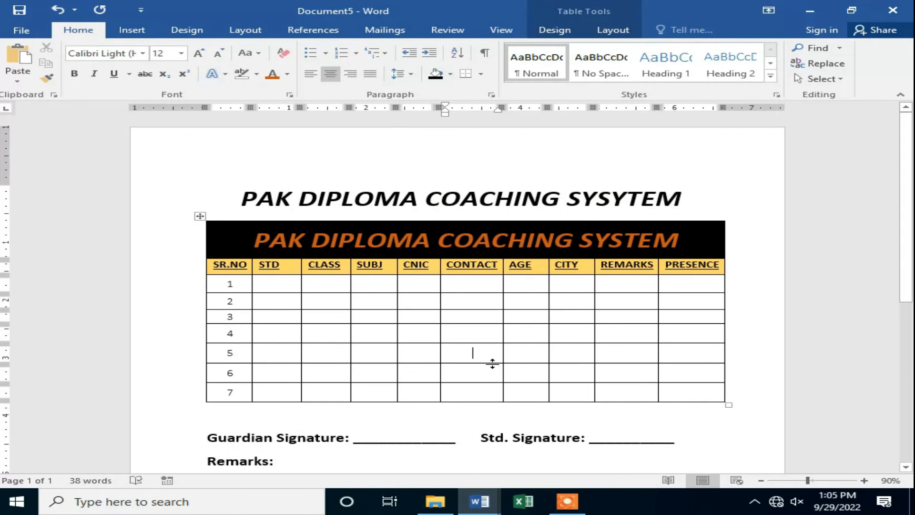
scroll(550, 394, down, 8)
scroll(550, 393, down, 2)
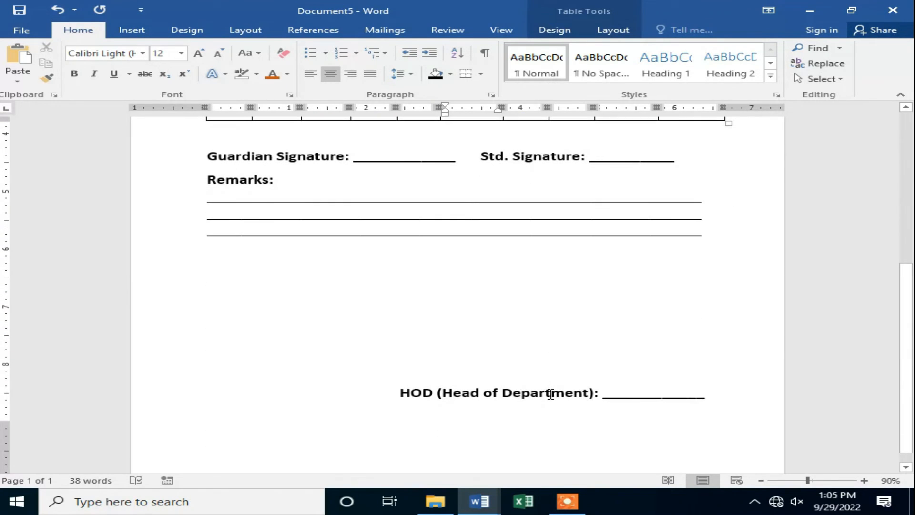
click(567, 501)
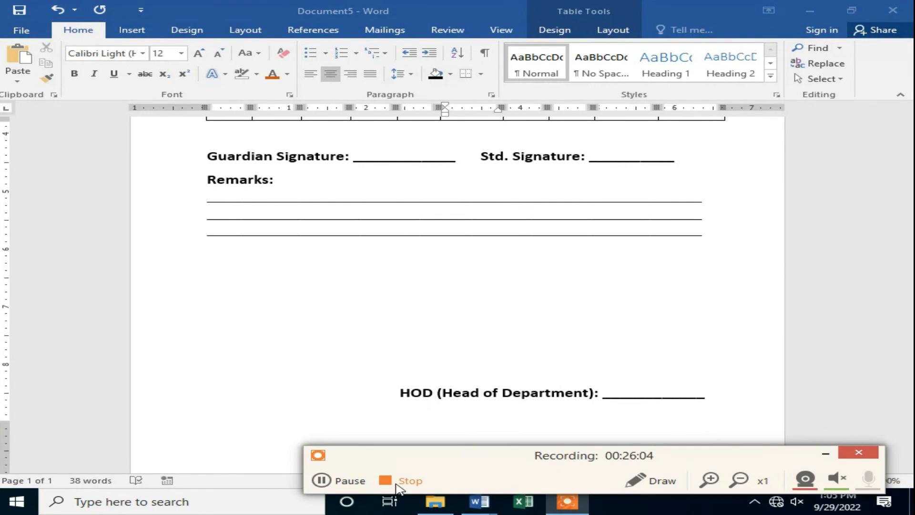